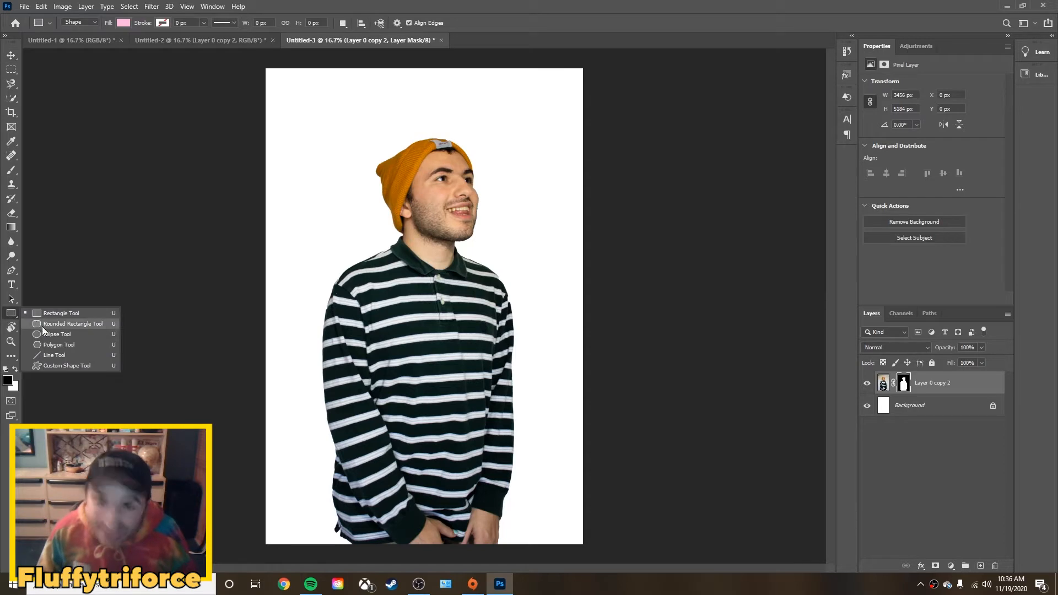
- Draw a pink circle about 2682 px wide and place it behind the person's head, layered below Layer 0 copy 2
click(54, 338)
drag(318, 125, 562, 465)
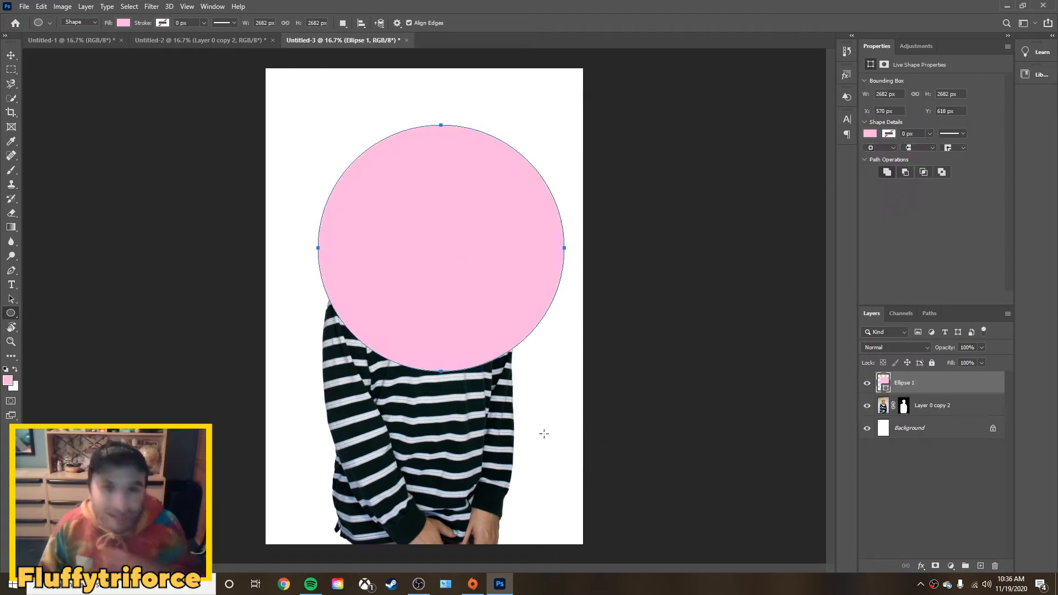
key(v)
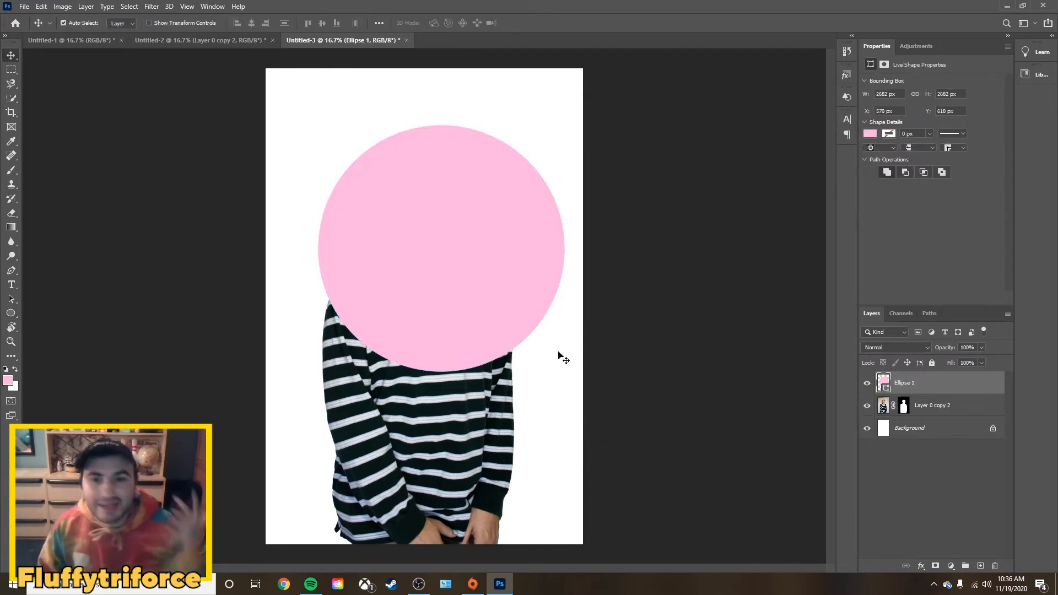
drag(892, 382, 895, 417)
mouse_move(519, 265)
mouse_down()
mouse_move(498, 259)
mouse_move(507, 264)
mouse_up()
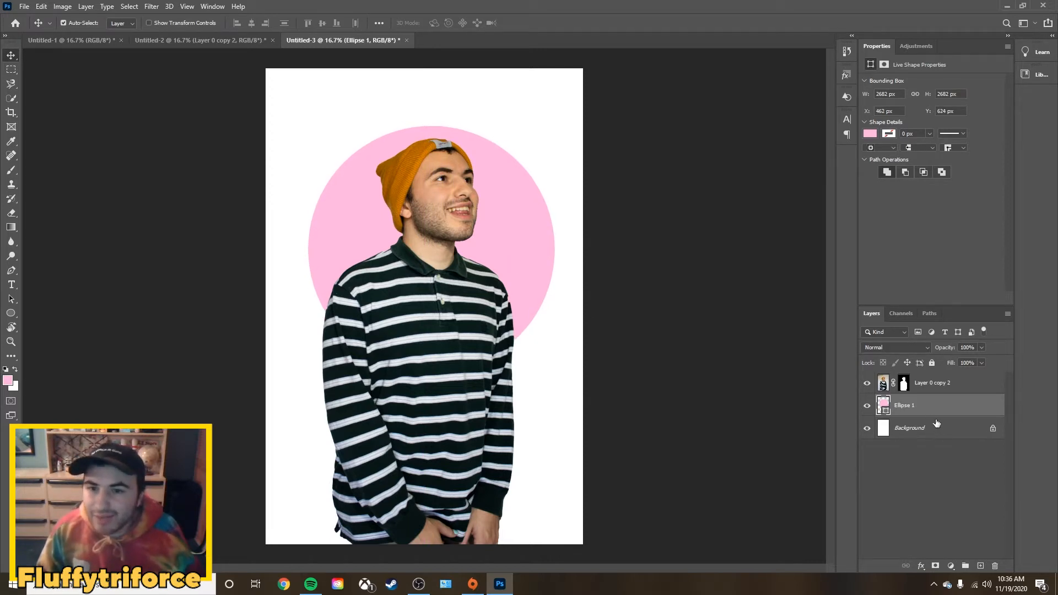
- Hide the portrait, select the circle's area with Quick Selection, and make the portrait layer active and visible again
click(867, 383)
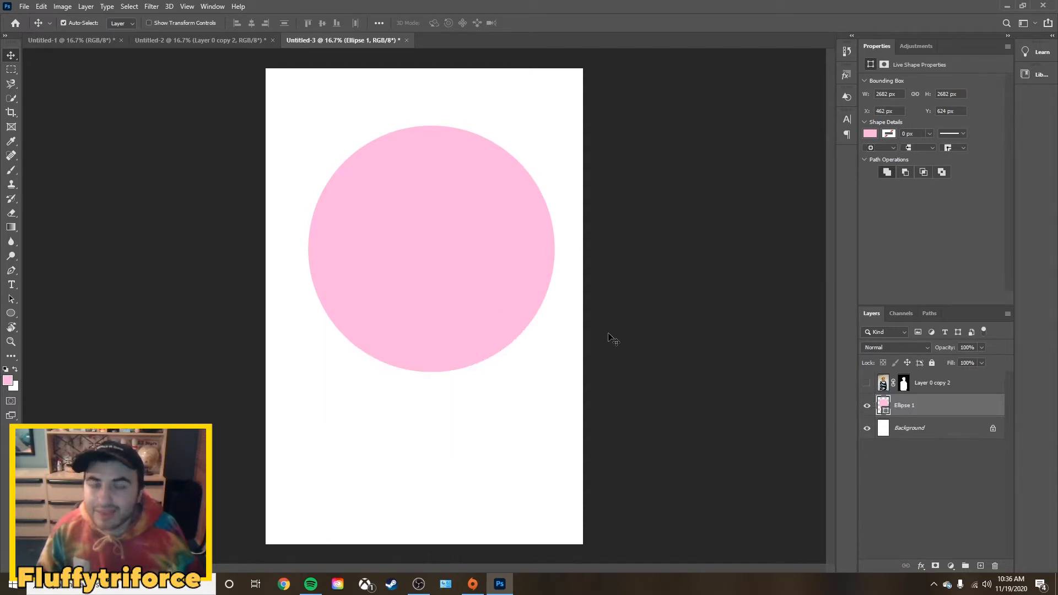
key(w)
drag(478, 344, 379, 279)
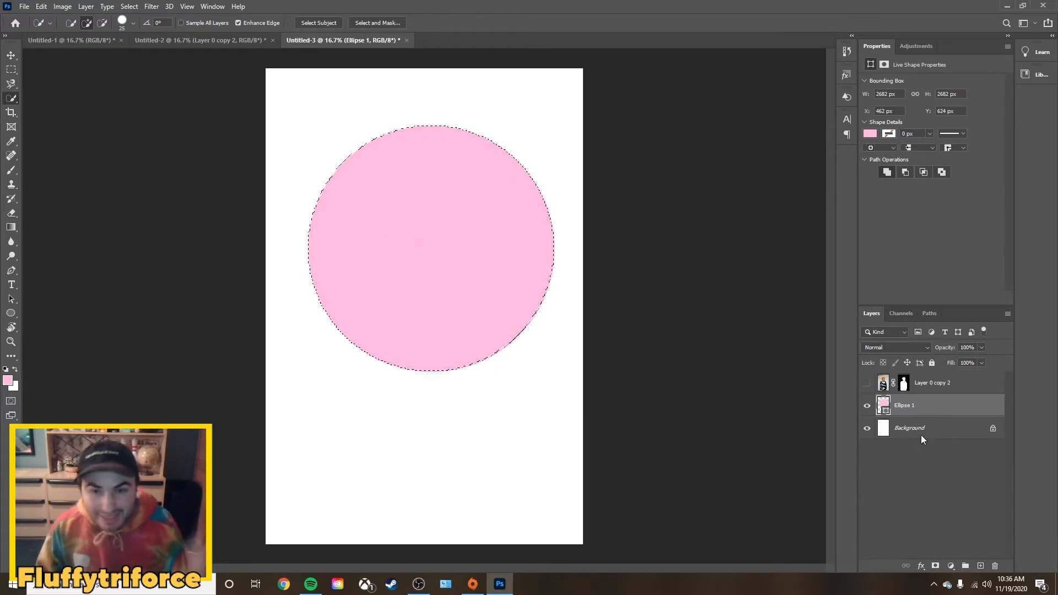
click(957, 381)
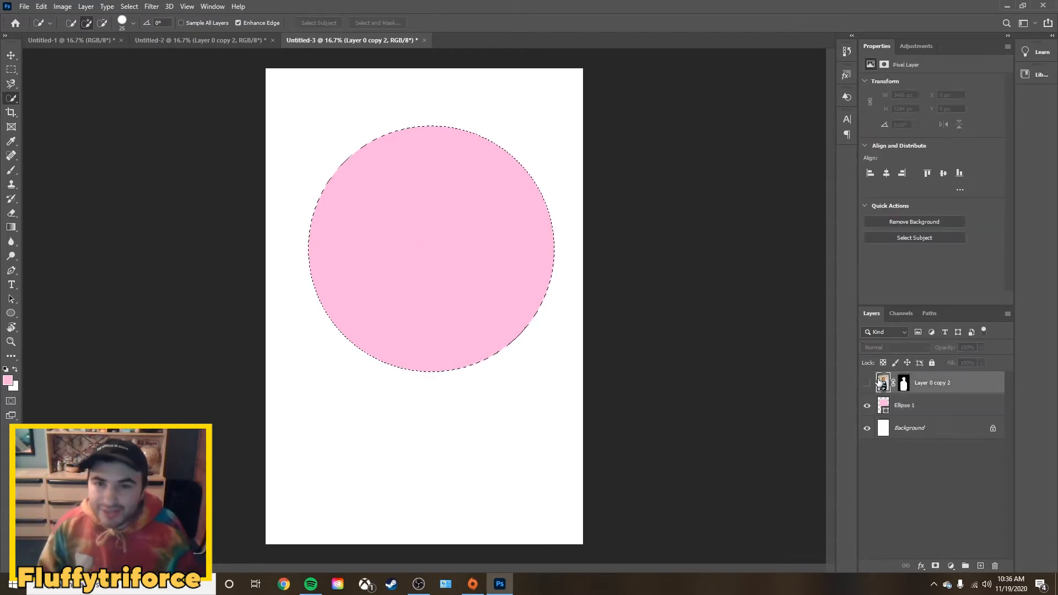
click(865, 383)
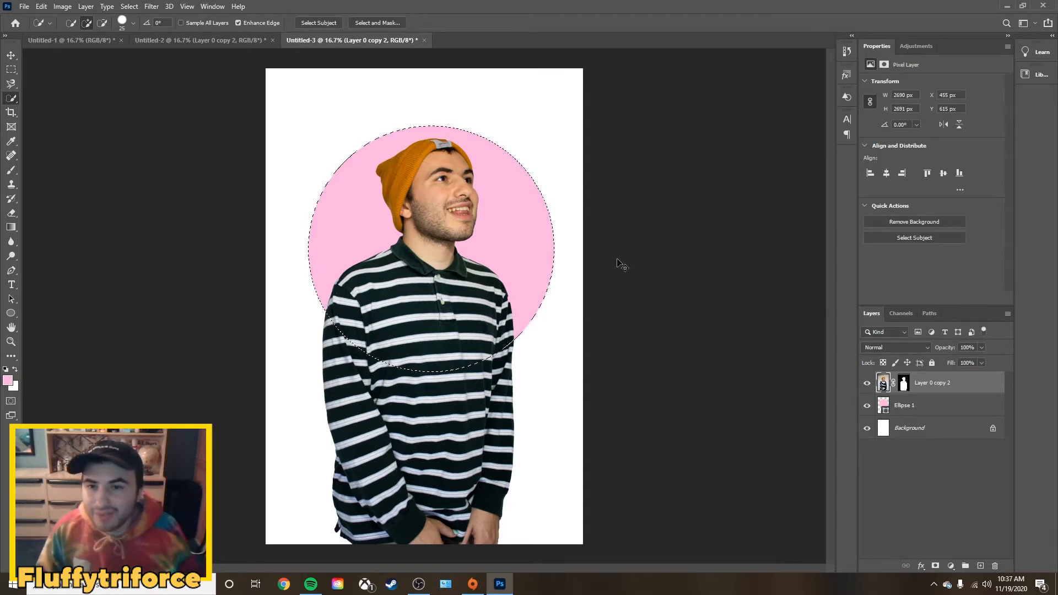
- Erase the portrait outside the circular selection, deselect, and delete the Ellipse 1 layer
key(ctrl+shift+i)
key(Delete)
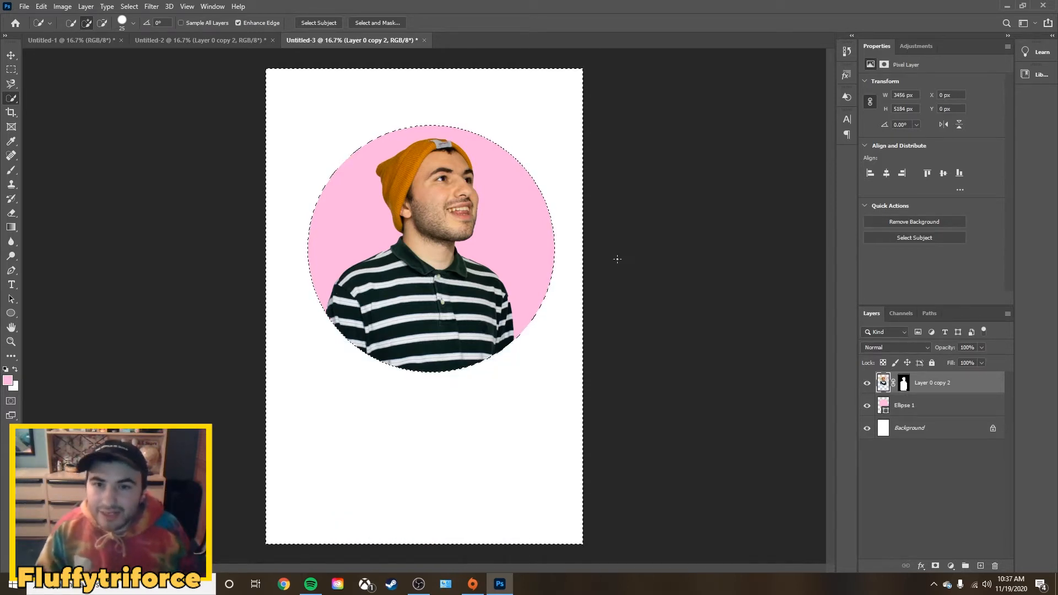
key(ctrl+d)
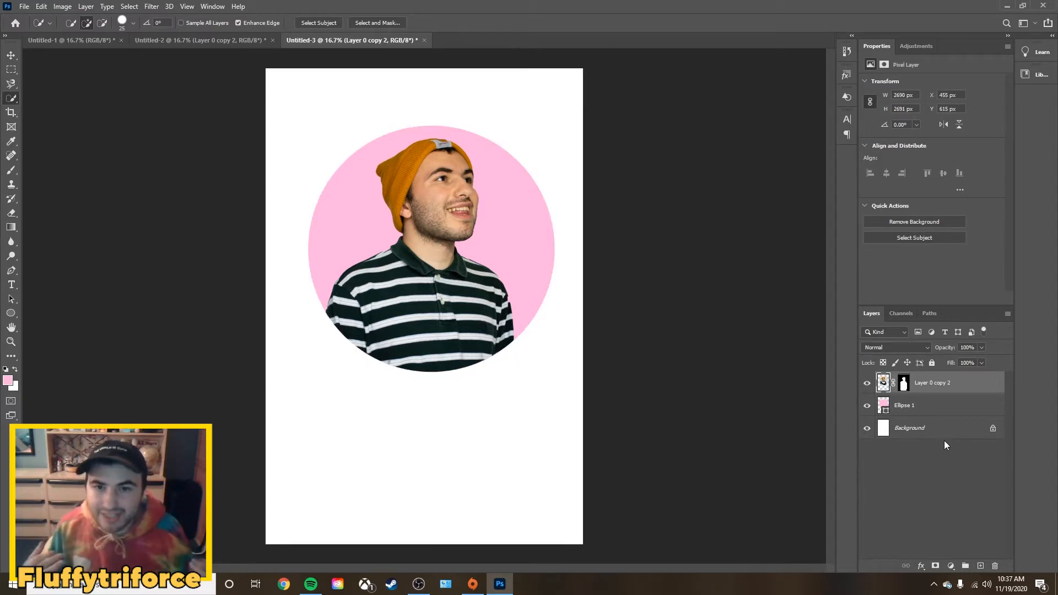
click(950, 406)
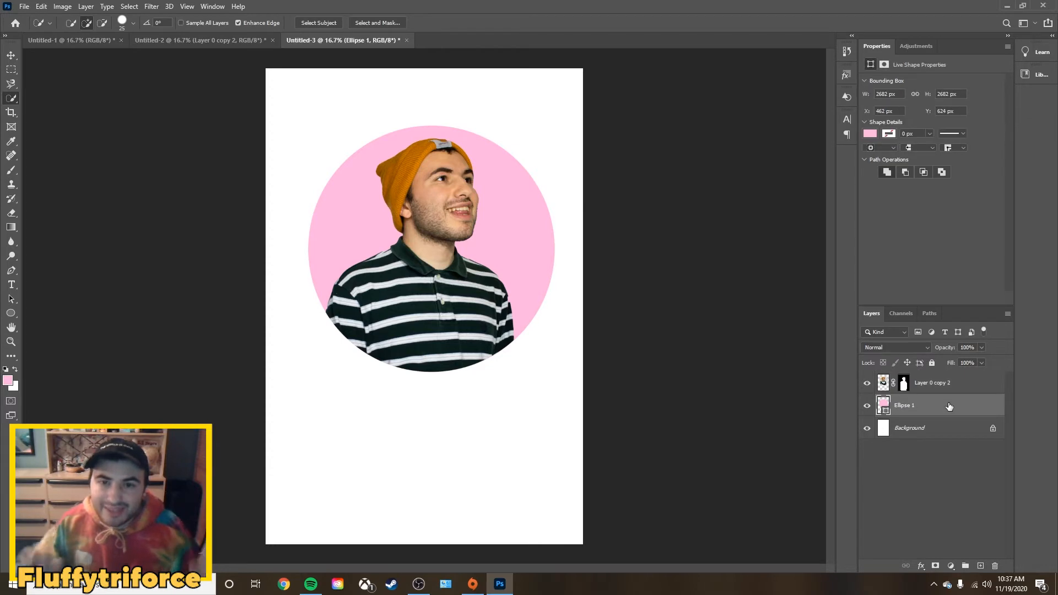
key(Delete)
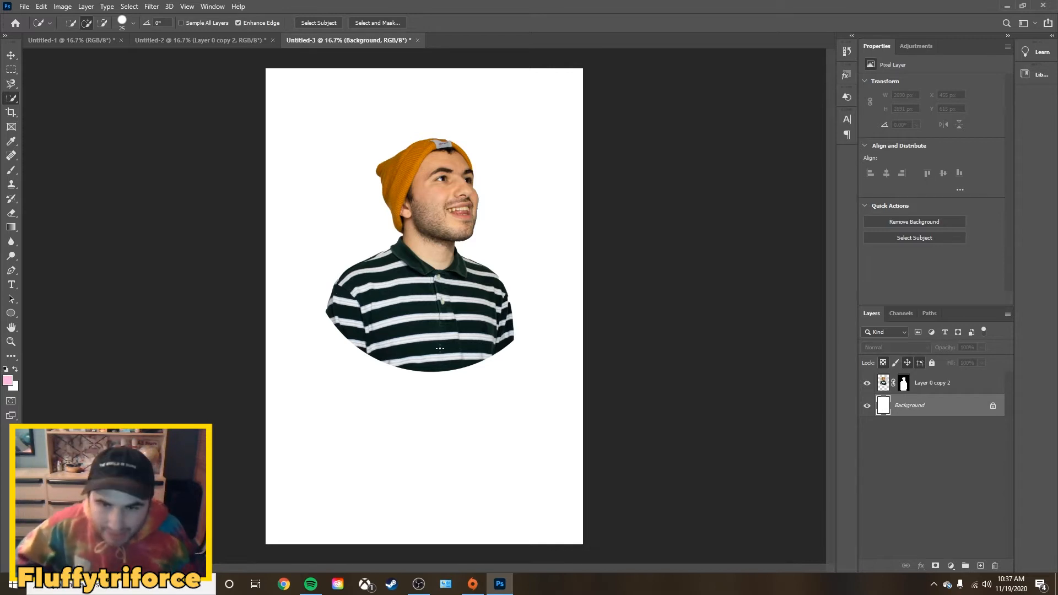
- Scale the cropped portrait up to about 3142 px wide and position it centrally on the canvas
key(v)
click(442, 329)
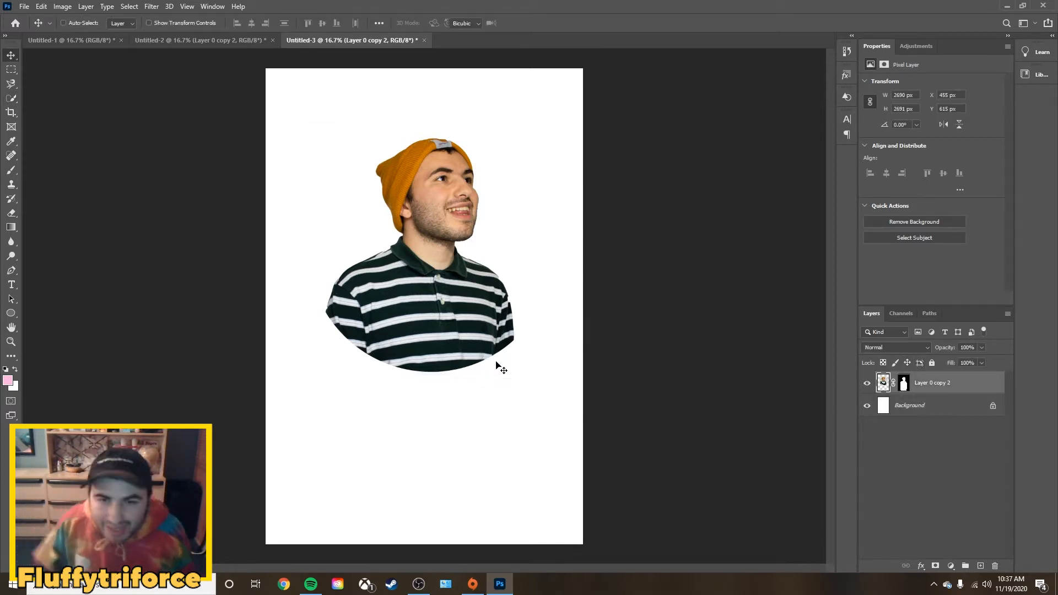
key(ctrl+t)
drag(553, 375, 583, 401)
drag(471, 335, 449, 350)
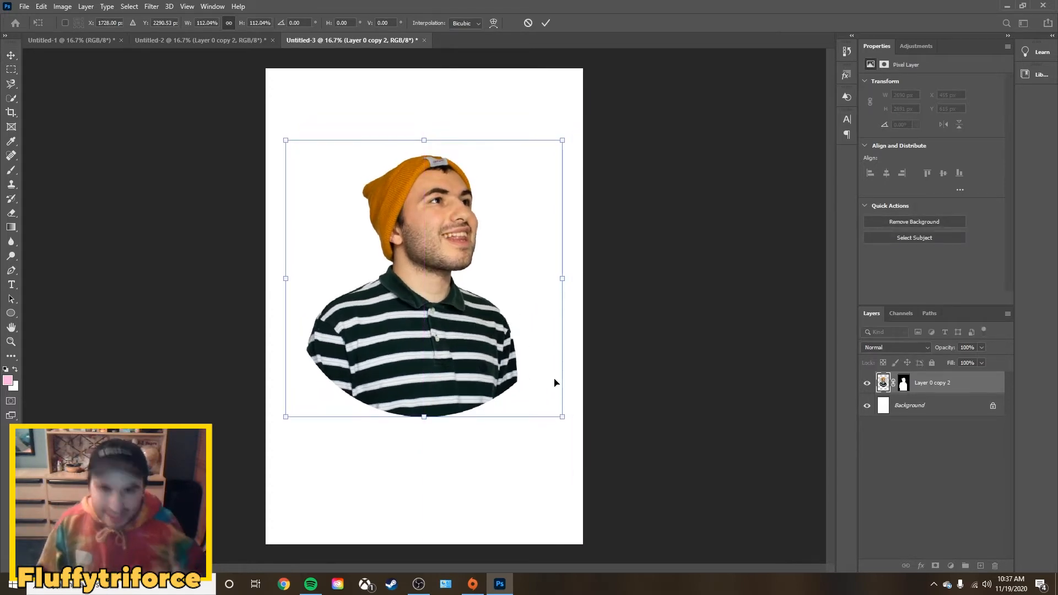
drag(565, 420, 577, 432)
drag(503, 352, 497, 351)
key(Return)
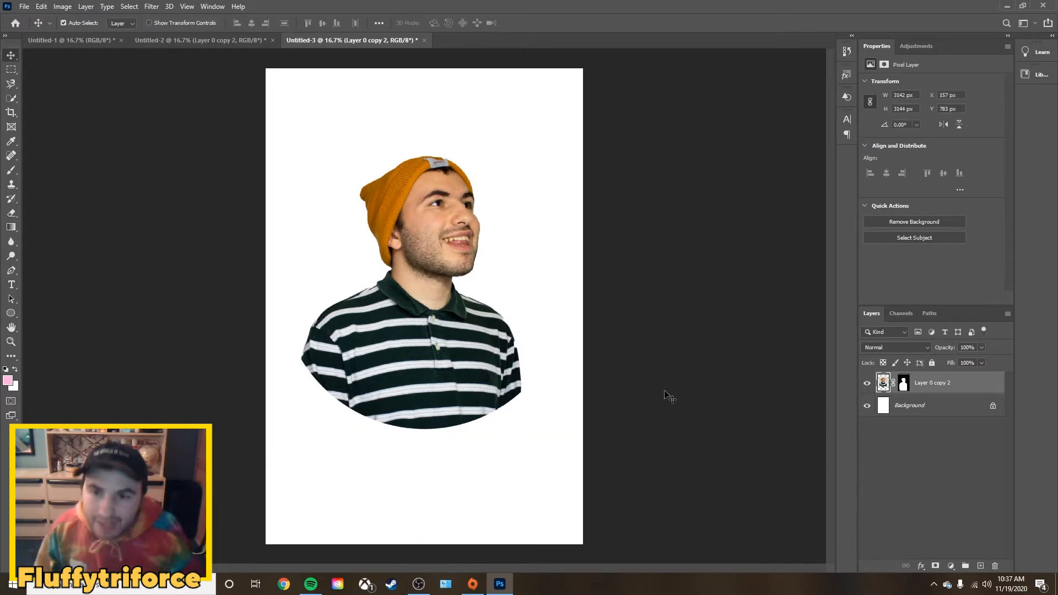
- Duplicate Layer 0 copy 2 beneath the original, hide the duplicate, and keep the original layer active
drag(880, 390, 882, 401)
click(867, 405)
click(881, 388)
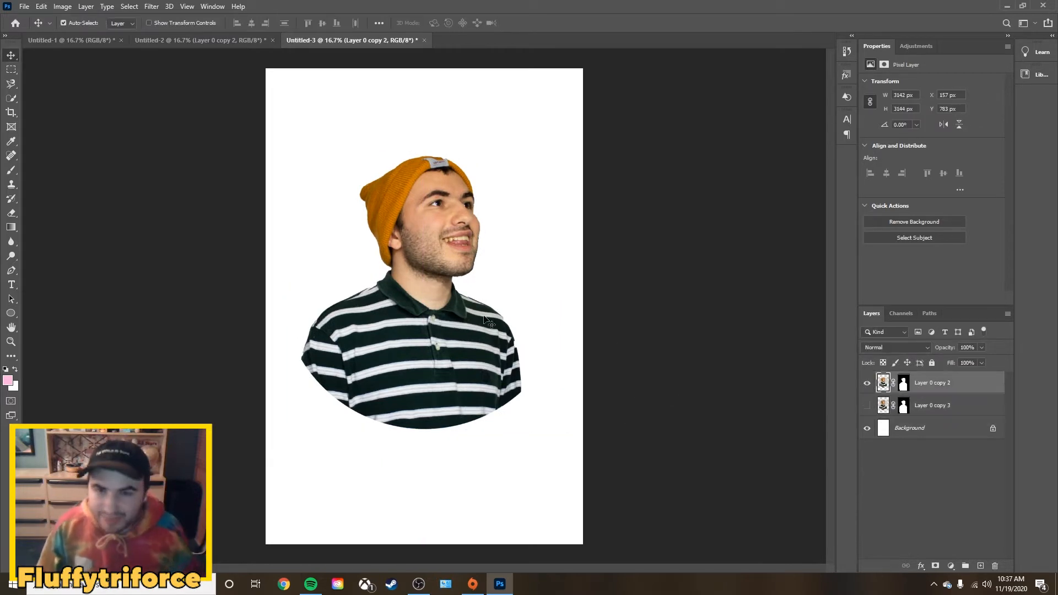
- Select the face and neck with Quick Selection and subtract the beanie's edge beside the forehead
key(w)
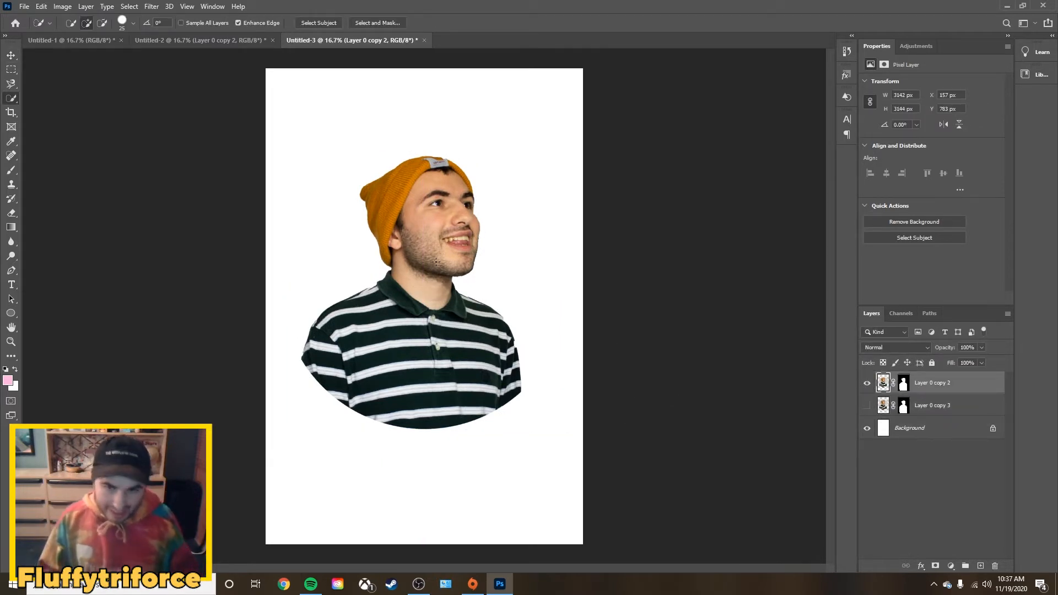
click(437, 261)
scroll(438, 259, up, 2)
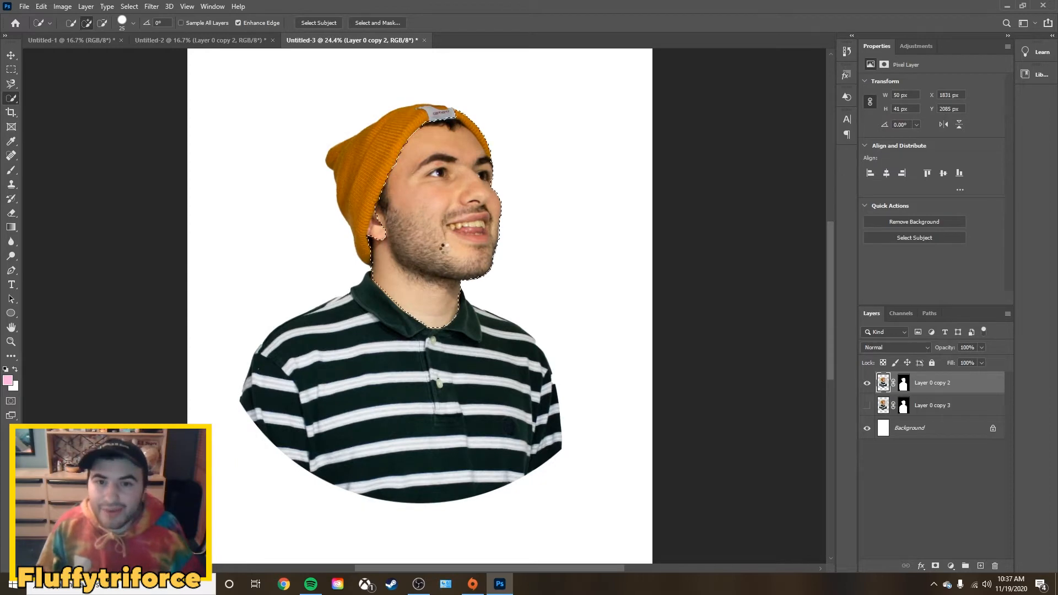
scroll(456, 273, up, 1)
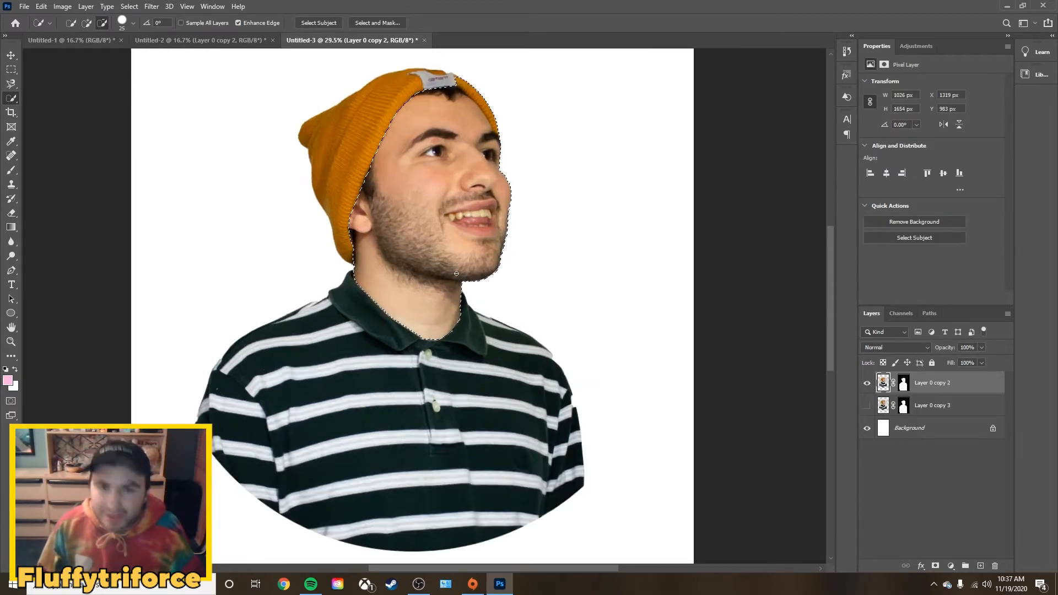
scroll(456, 273, up, 4)
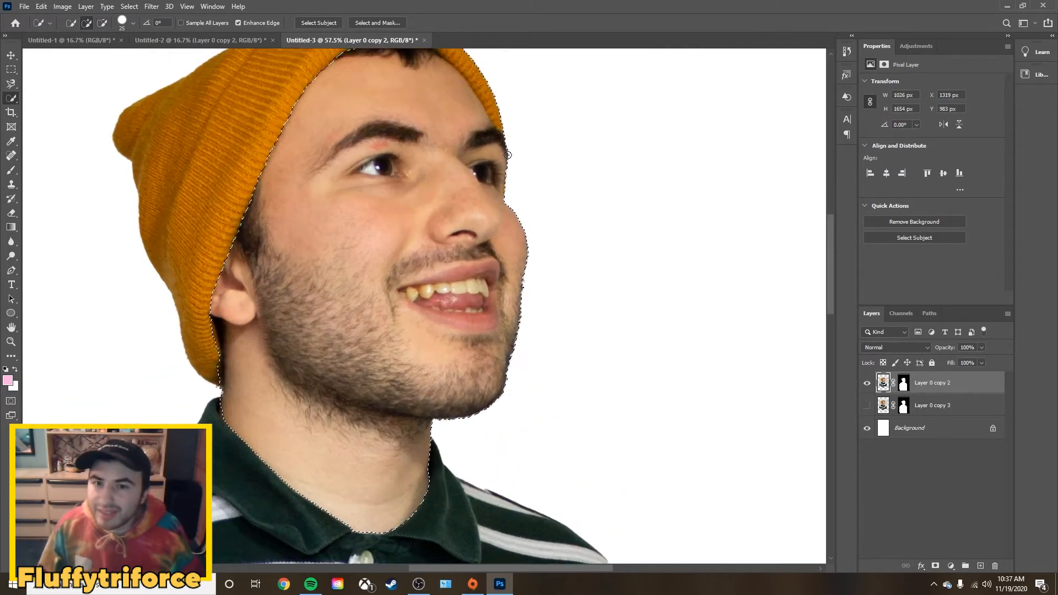
scroll(332, 119, up, 4)
click(102, 22)
scroll(630, 260, up, 4)
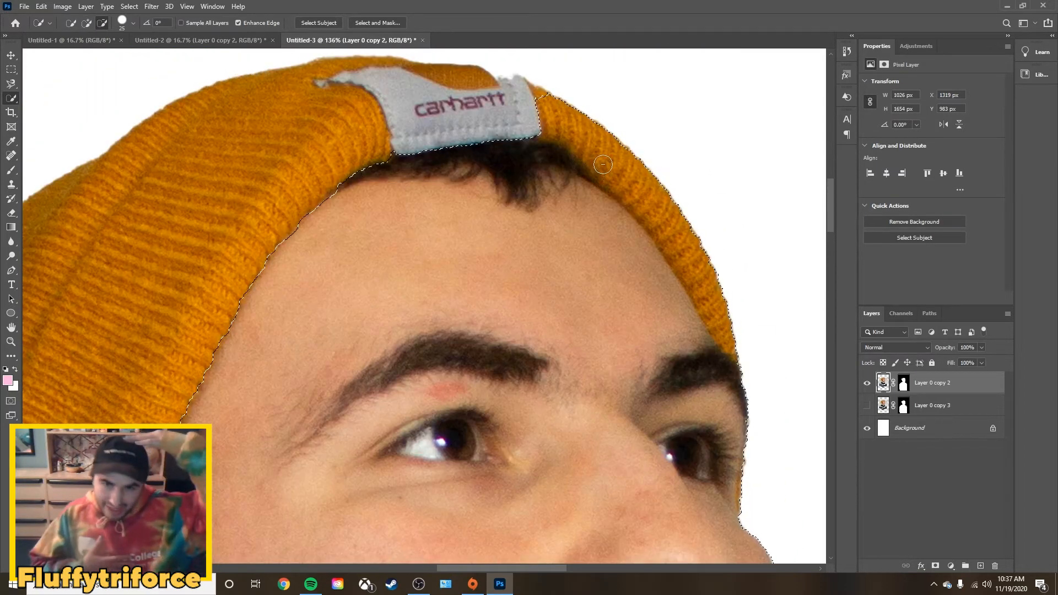
mouse_move(739, 350)
mouse_down()
mouse_move(557, 136)
mouse_move(539, 131)
mouse_up()
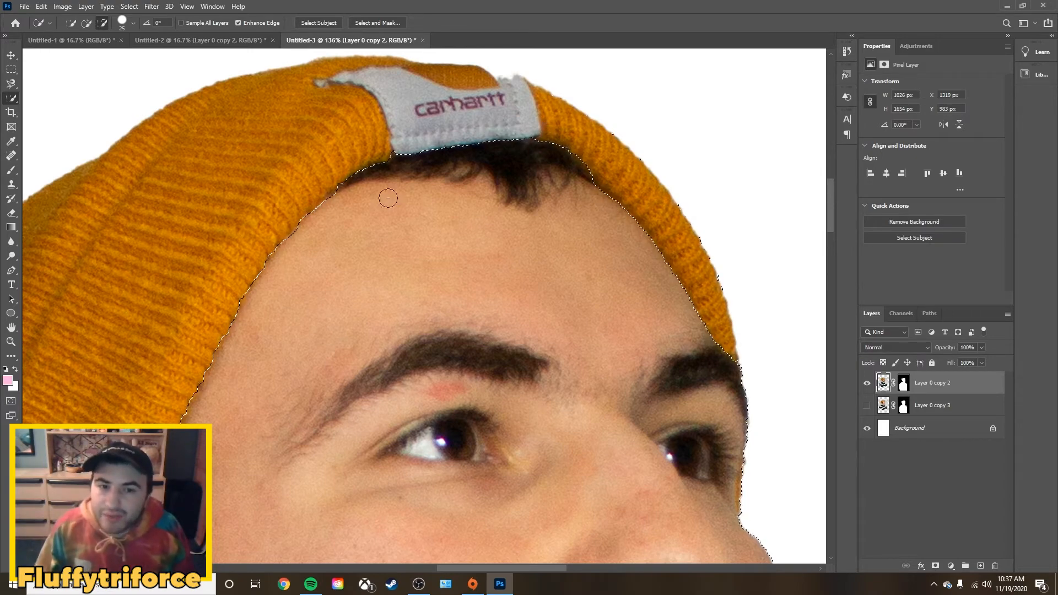
- Examine the selection outline along the face, jaw, neck and collar for inaccurate edges
scroll(707, 321, down, 3)
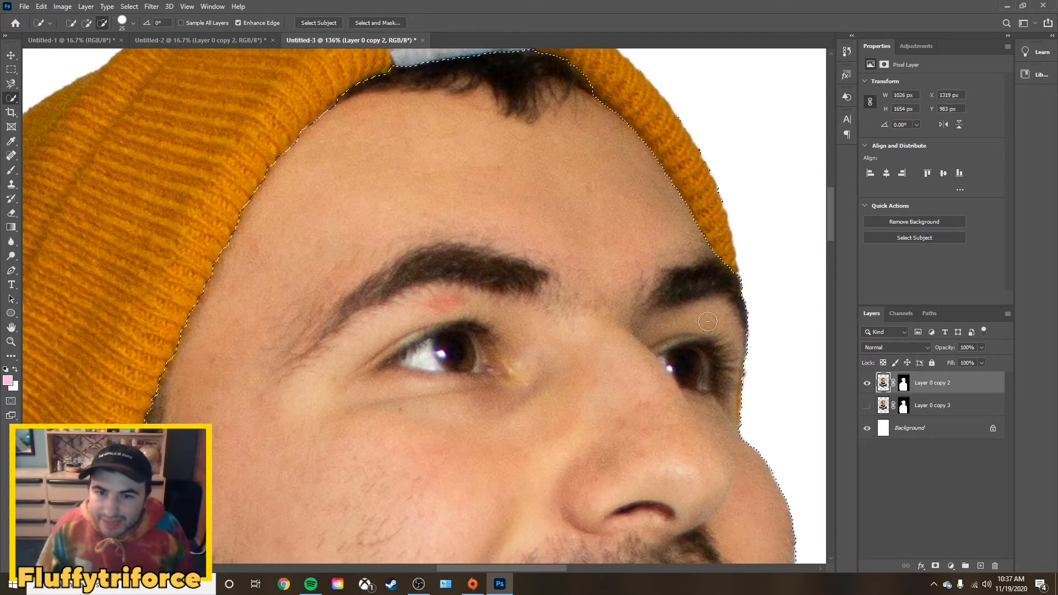
scroll(708, 321, down, 14)
scroll(384, 517, down, 6)
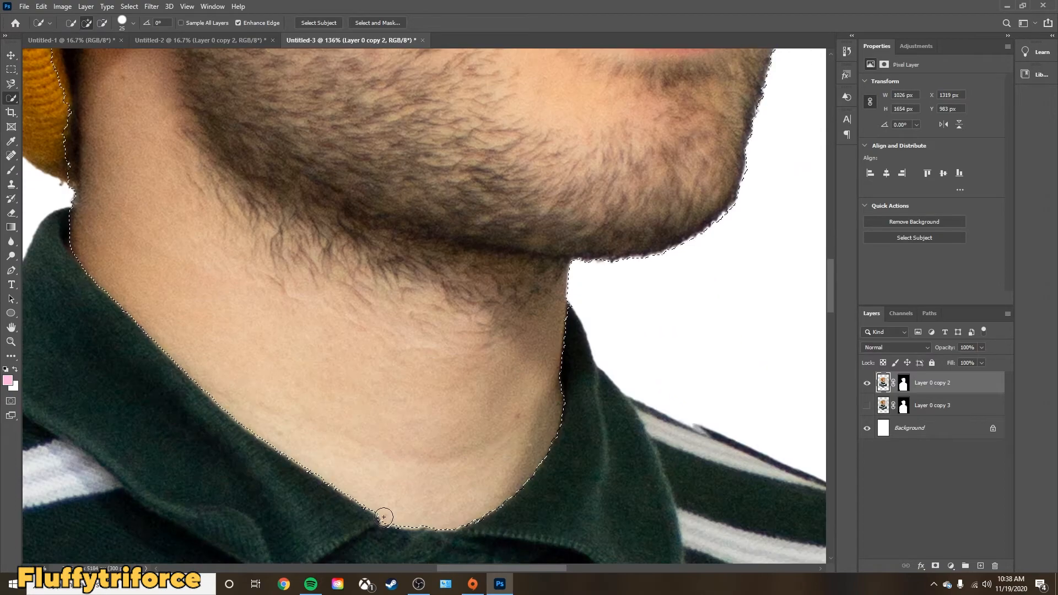
scroll(512, 431, up, 12)
scroll(772, 213, down, 8)
scroll(743, 175, up, 7)
scroll(743, 176, up, 3)
scroll(742, 175, down, 8)
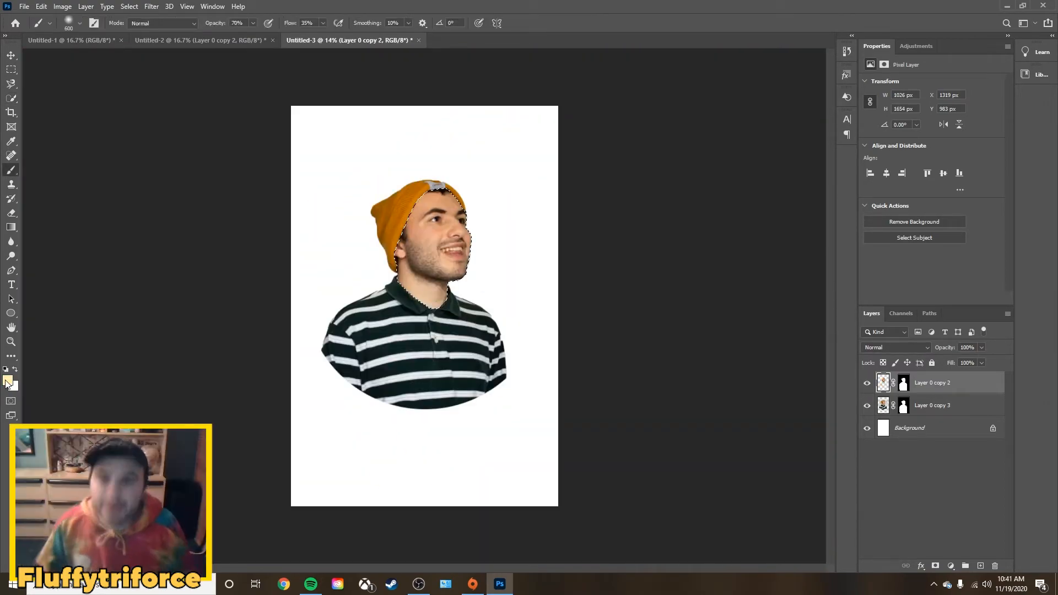
- Set the foreground color to a pale warm yellow and brush it over the lower face and neck on Layer 0 copy 2
click(7, 382)
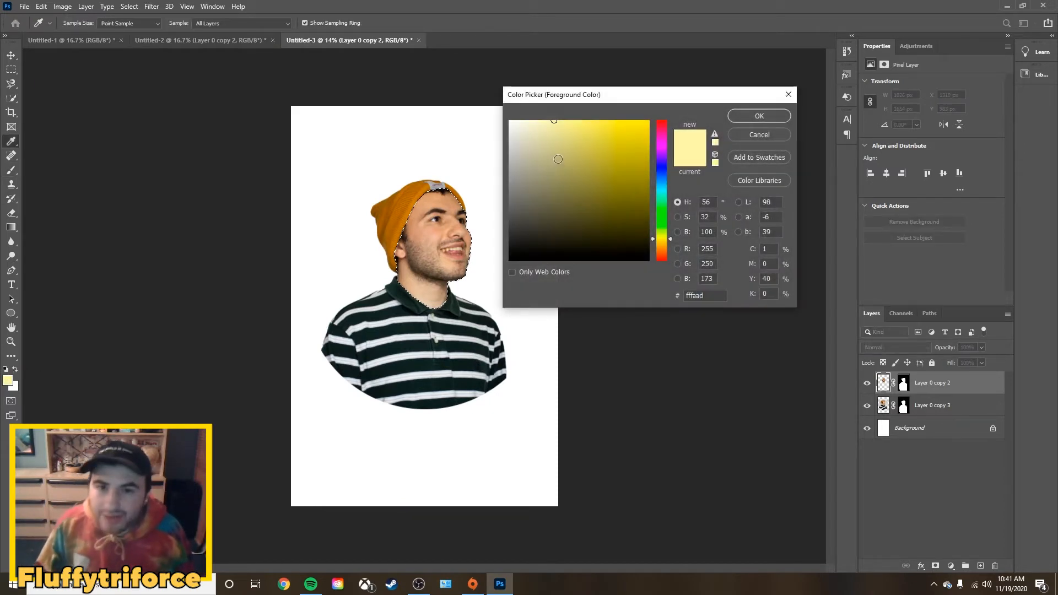
click(559, 148)
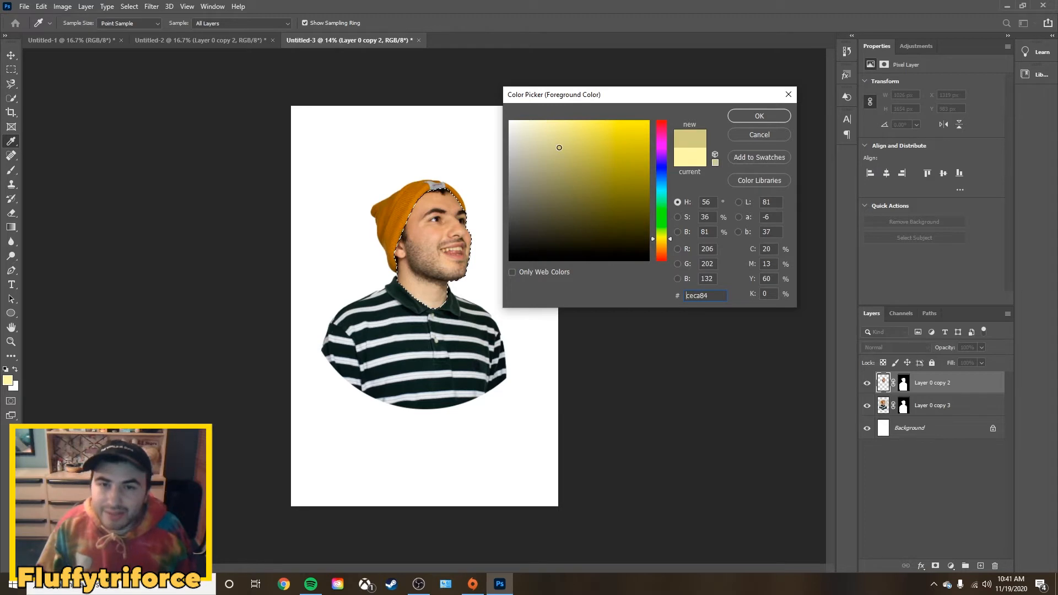
mouse_move(558, 147)
mouse_down()
mouse_move(541, 136)
mouse_move(546, 123)
mouse_up()
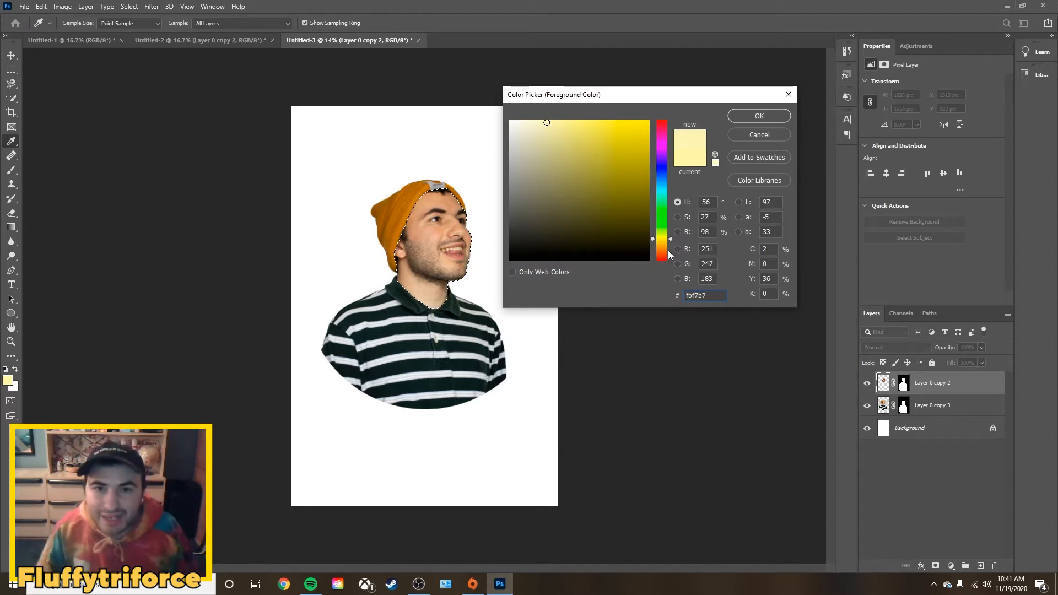
drag(664, 244, 665, 246)
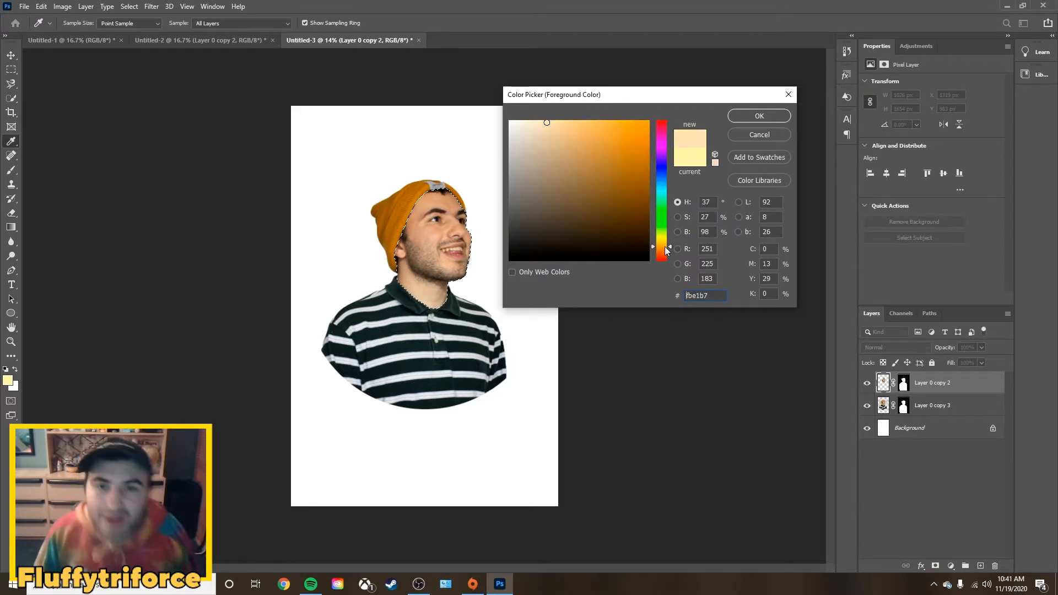
drag(666, 246, 666, 242)
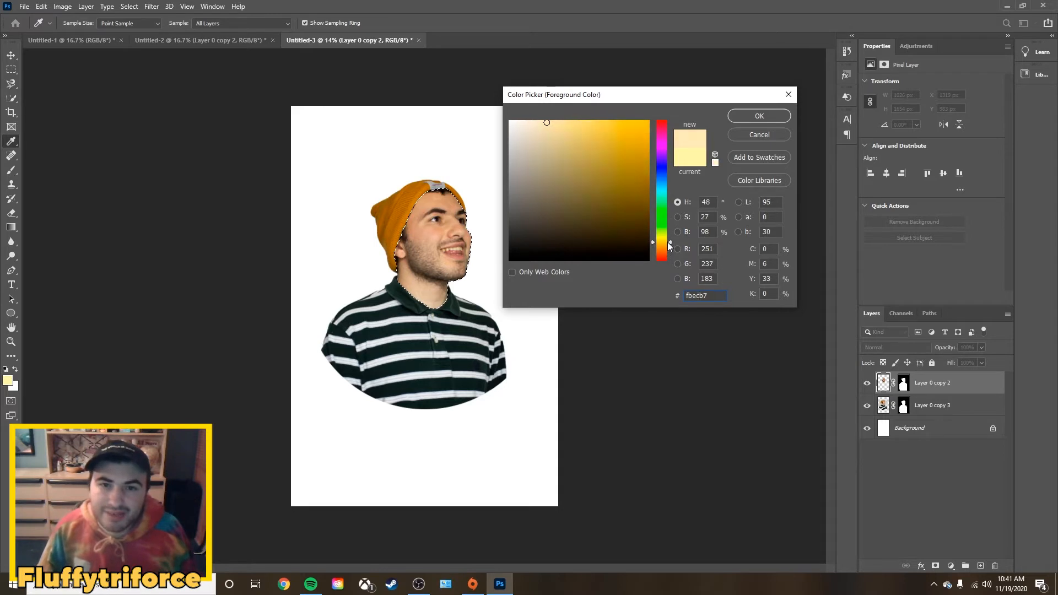
click(561, 129)
click(740, 120)
key(b)
mouse_move(430, 259)
mouse_down()
mouse_move(465, 263)
mouse_move(362, 260)
mouse_move(436, 286)
mouse_move(503, 273)
mouse_move(403, 260)
mouse_move(392, 301)
mouse_move(361, 255)
mouse_move(412, 304)
mouse_move(433, 284)
mouse_move(501, 279)
mouse_move(405, 253)
mouse_move(453, 266)
mouse_up()
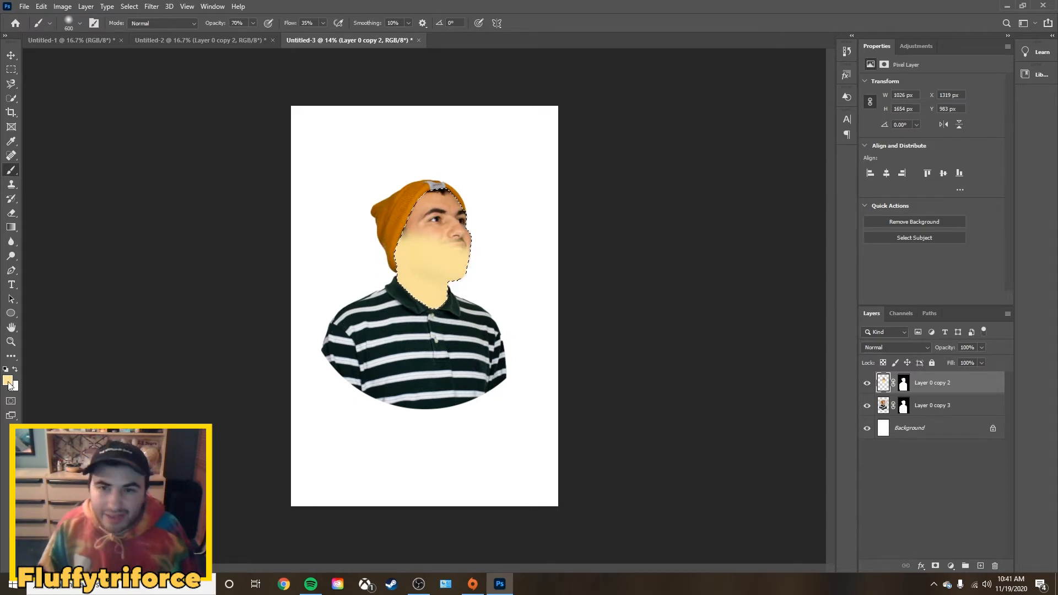
- Set the foreground color to light pink f0c6ff and brush it over the middle and upper face, blending into the yellow
click(8, 380)
click(662, 150)
drag(546, 139, 541, 120)
click(754, 116)
drag(437, 200, 498, 231)
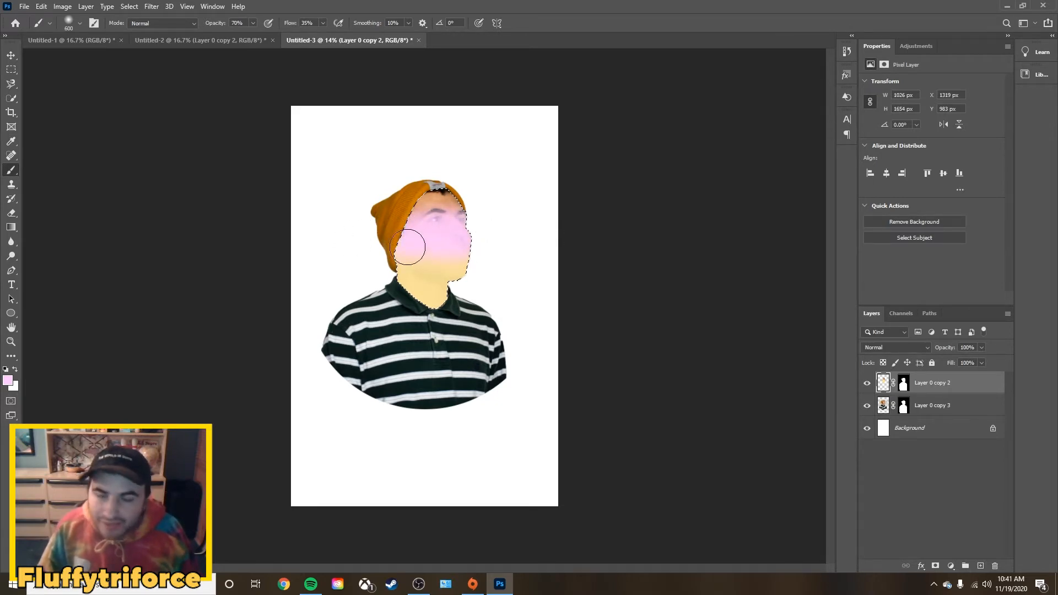
mouse_move(496, 239)
mouse_down()
mouse_move(410, 238)
mouse_move(664, 289)
mouse_up()
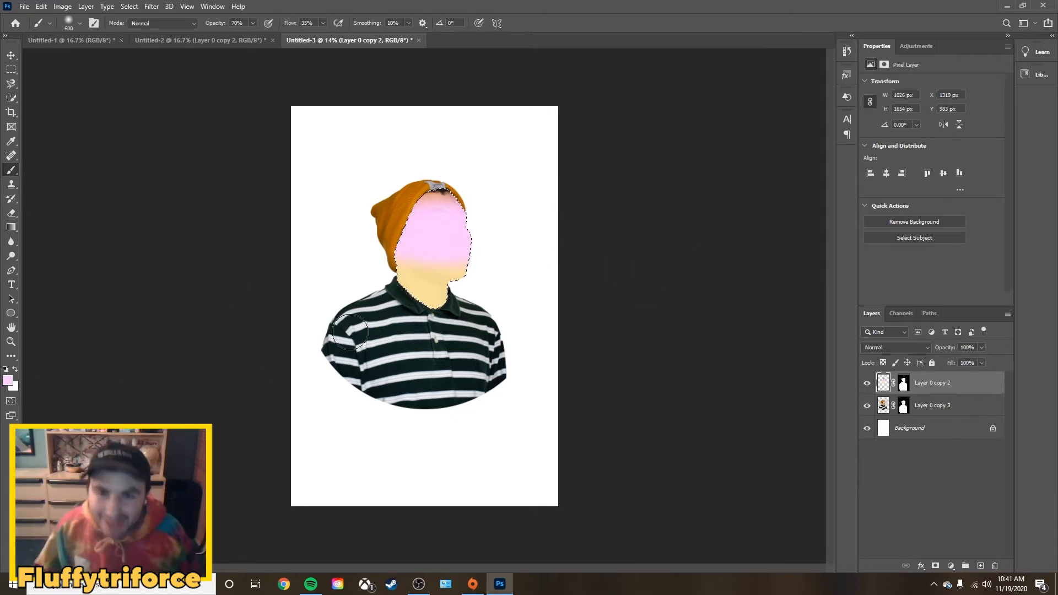
- Set the foreground color to pale cyan d0fbf5 and brush it over the forehead, blending into the pink
click(8, 380)
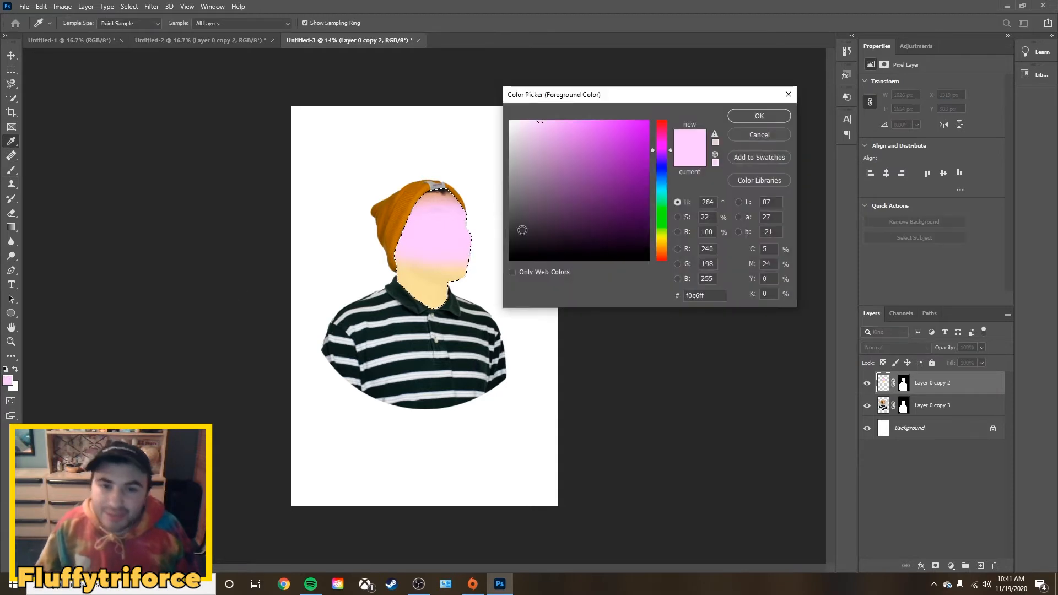
click(670, 194)
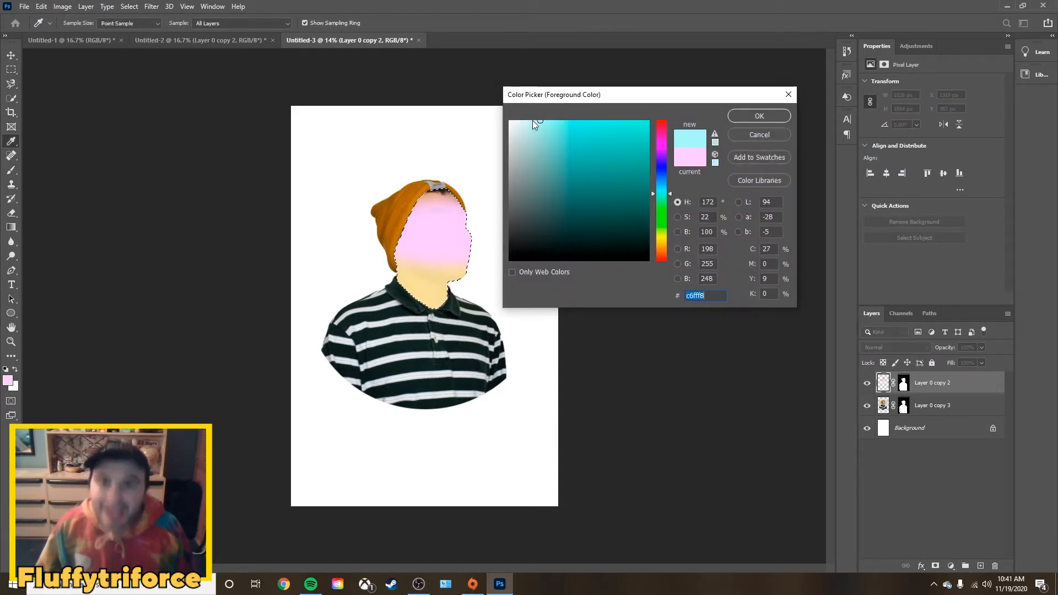
click(533, 122)
click(754, 116)
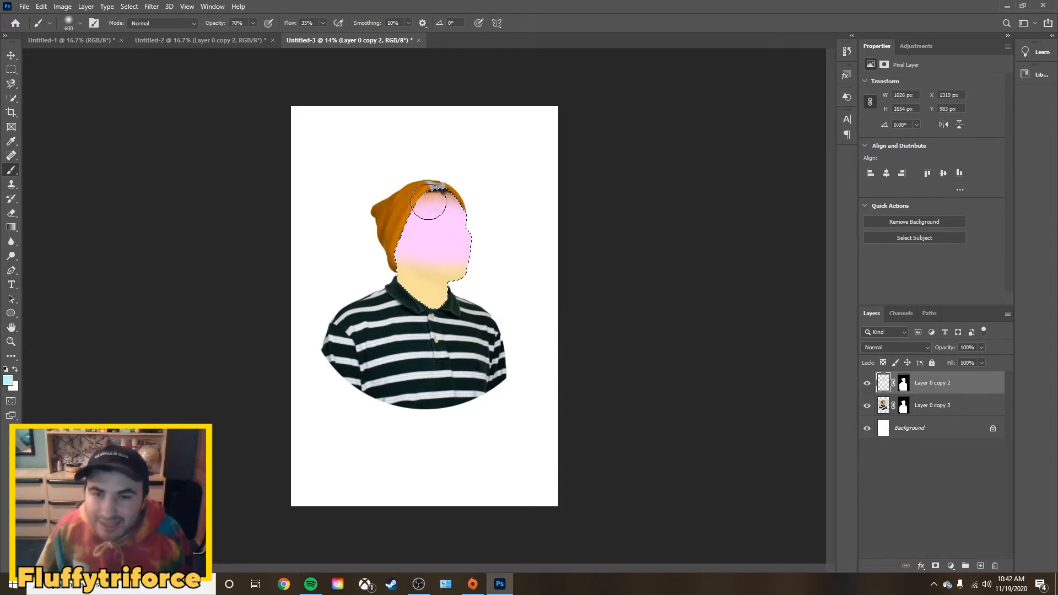
mouse_move(422, 185)
mouse_down()
mouse_move(517, 213)
mouse_move(463, 182)
mouse_up()
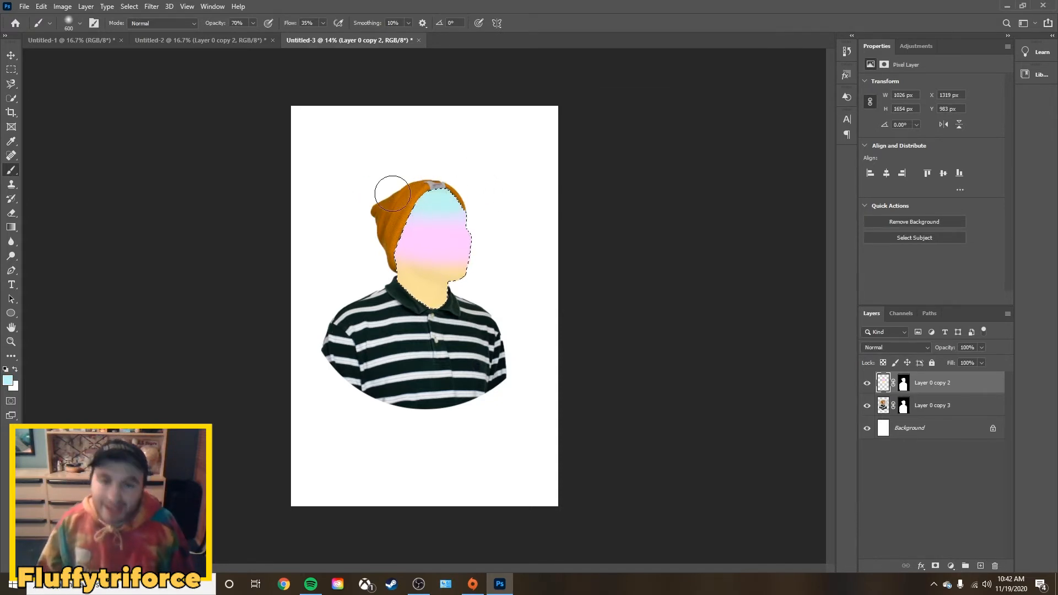
- Clear the face selection and erase the leftover fringe under the jaw on Layer 0 copy 3 with a 150 px eraser
scroll(590, 239, down, 4)
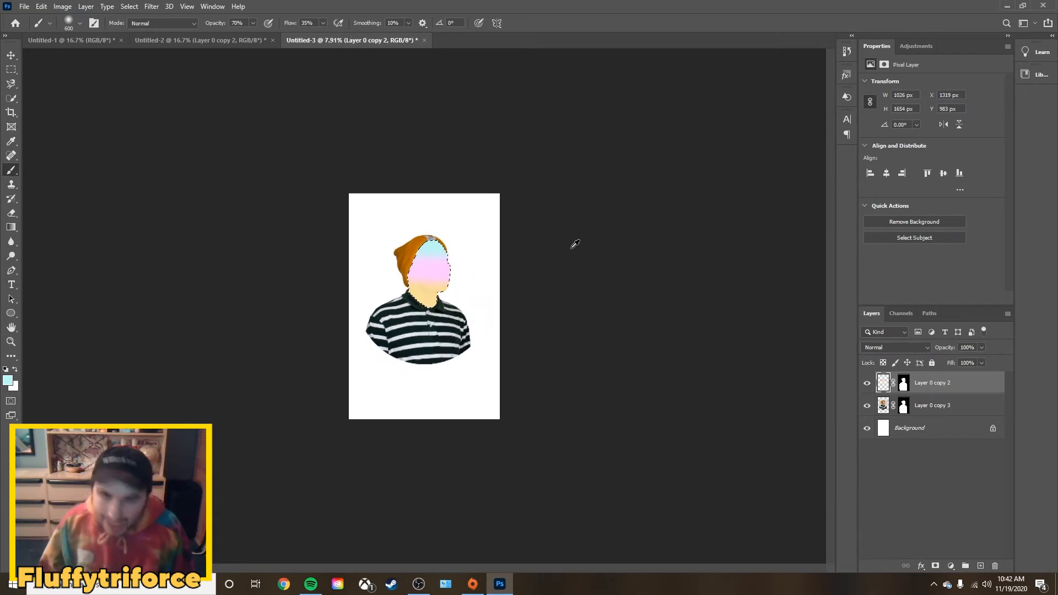
scroll(494, 264, up, 4)
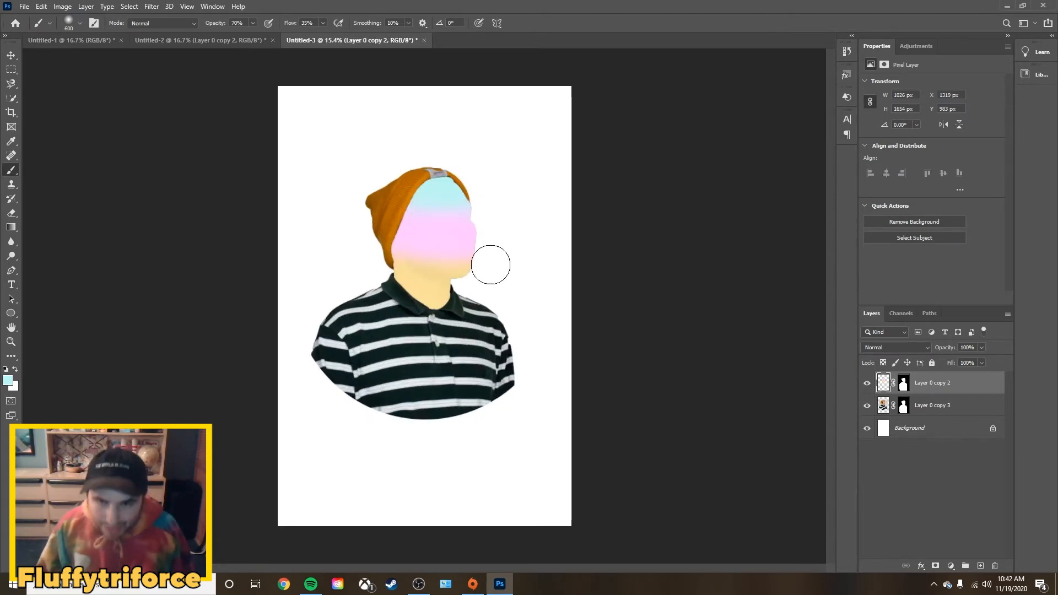
scroll(532, 231, up, 4)
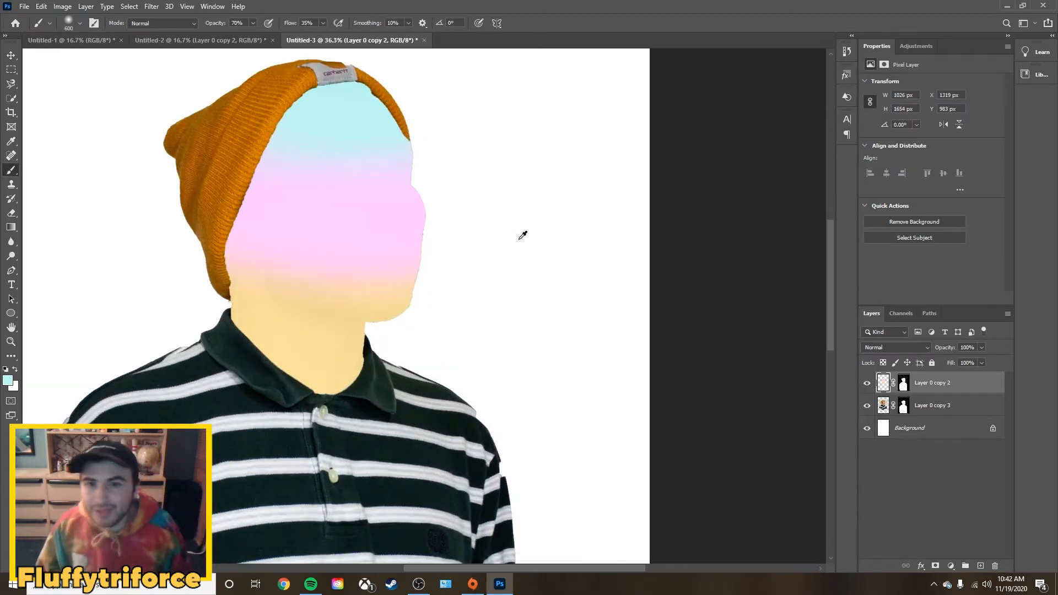
scroll(522, 235, up, 2)
scroll(211, 278, down, 3)
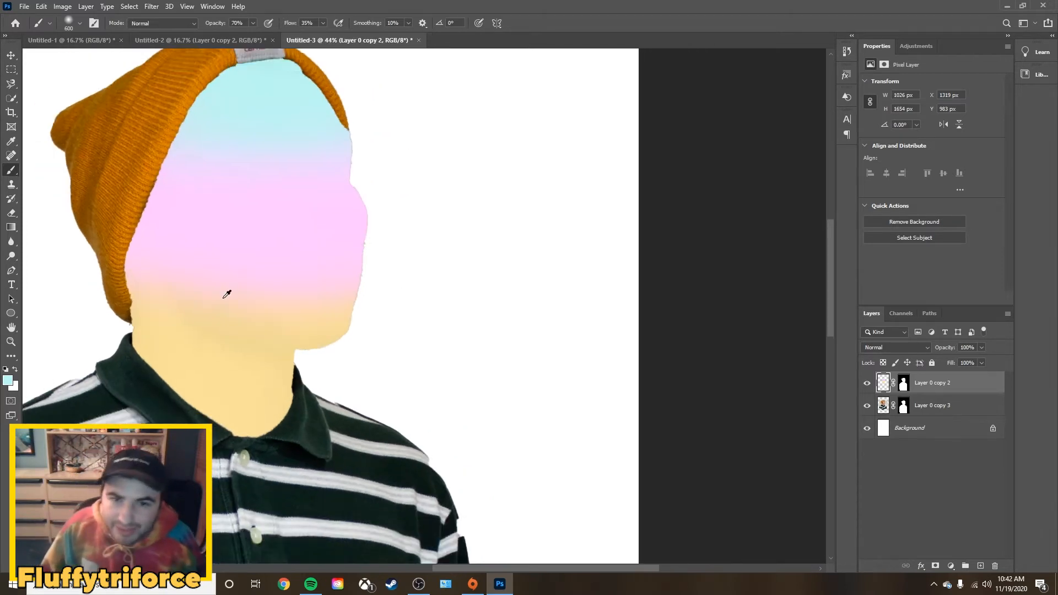
click(884, 407)
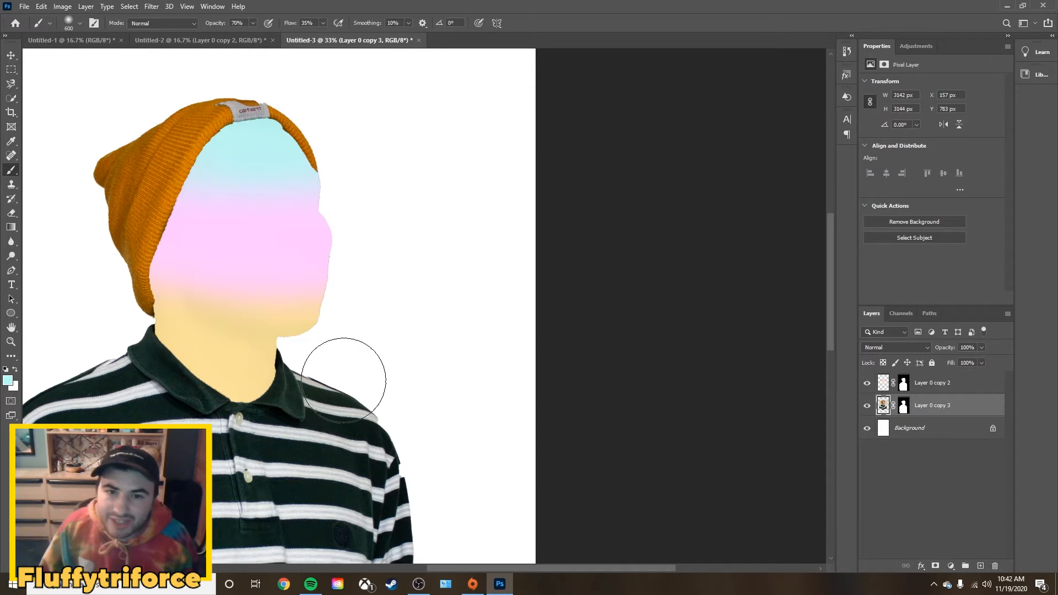
key(e)
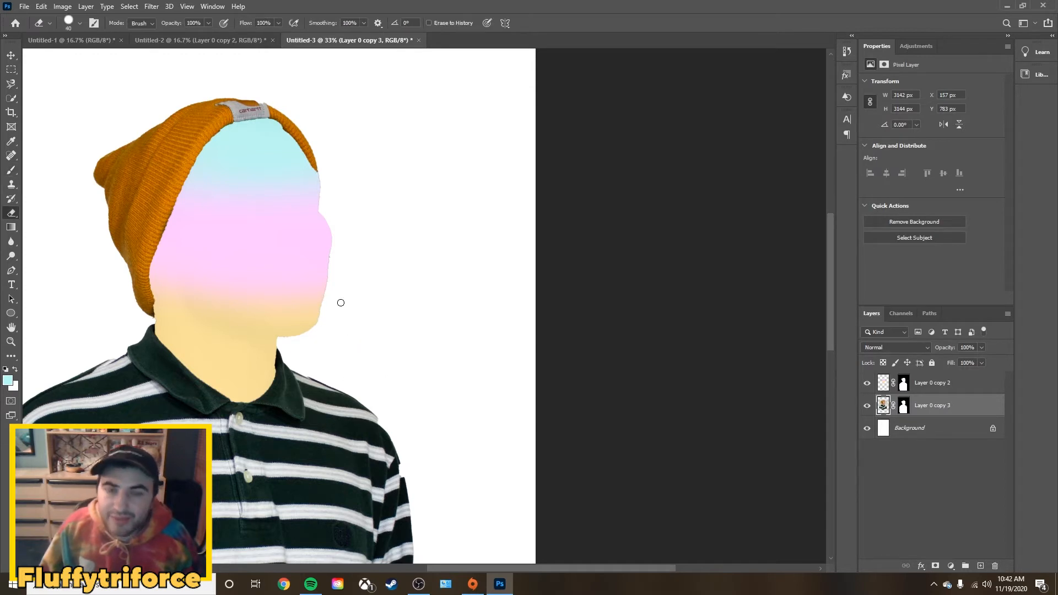
scroll(342, 298, down, 3)
key(bracketright)
key(bracketright)
key(bracketright)
key(bracketright)
key(bracketright)
key(bracketright)
key(bracketright)
key(bracketright)
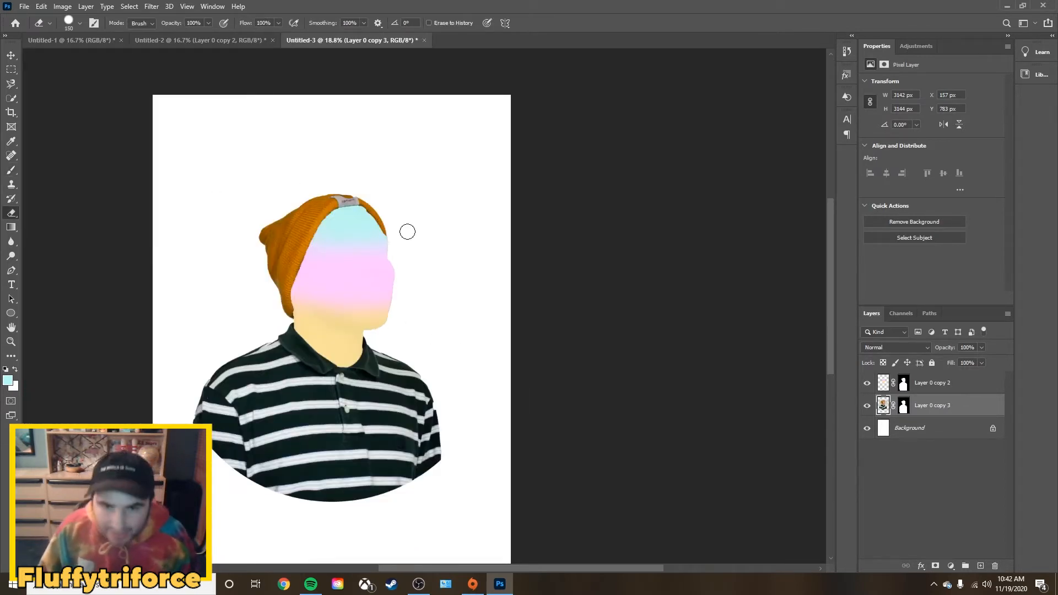
scroll(385, 326, up, 6)
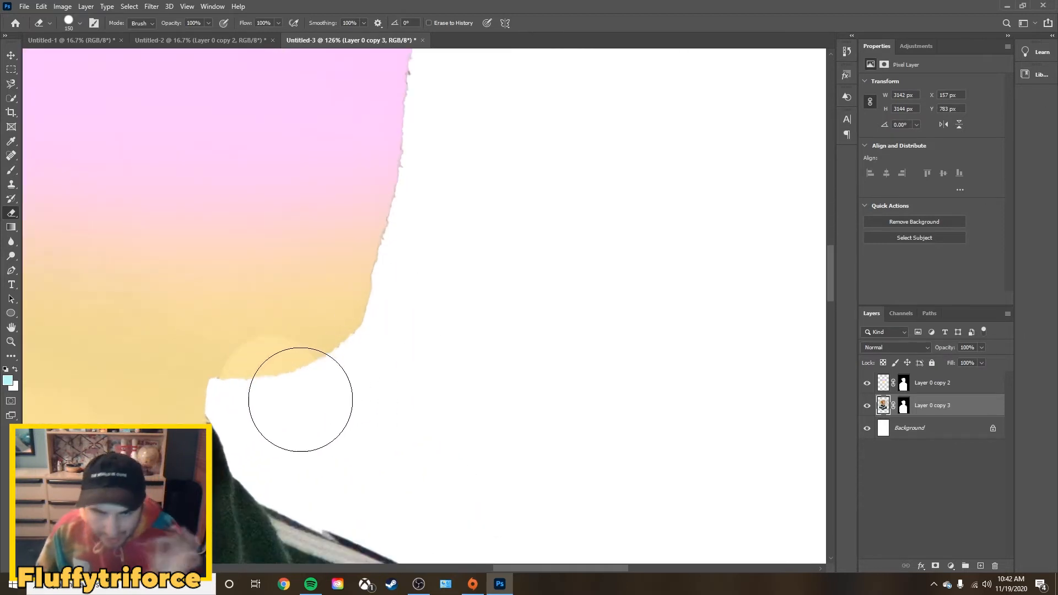
scroll(309, 414, up, 2)
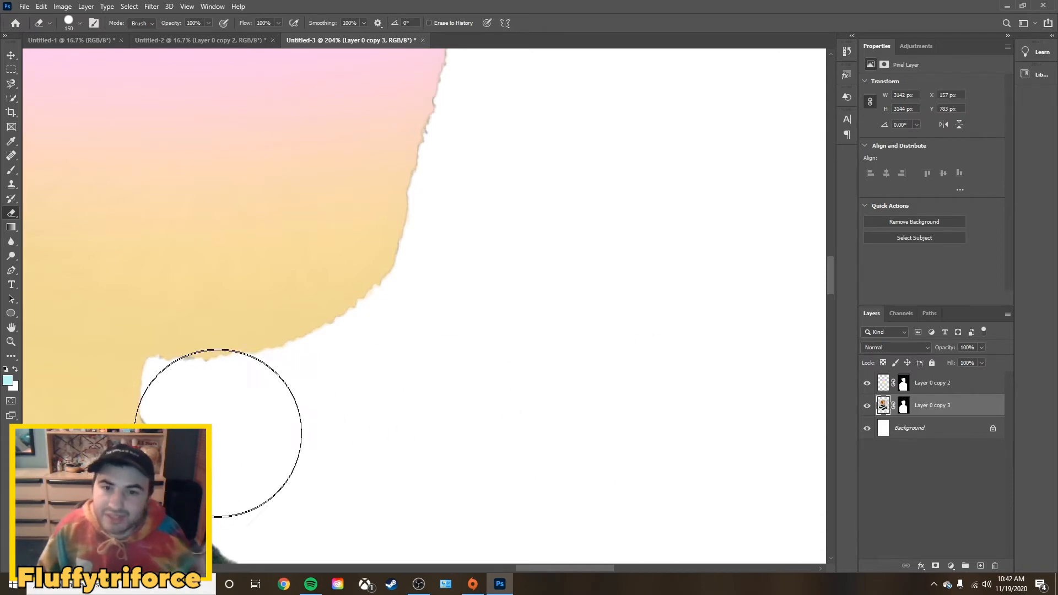
- Erase the leftover fringe along the chin and face profile up to the beanie with a 50 px eraser
key(bracketleft)
key(bracketleft)
key(bracketleft)
key(bracketleft)
key(bracketleft)
key(bracketleft)
key(bracketleft)
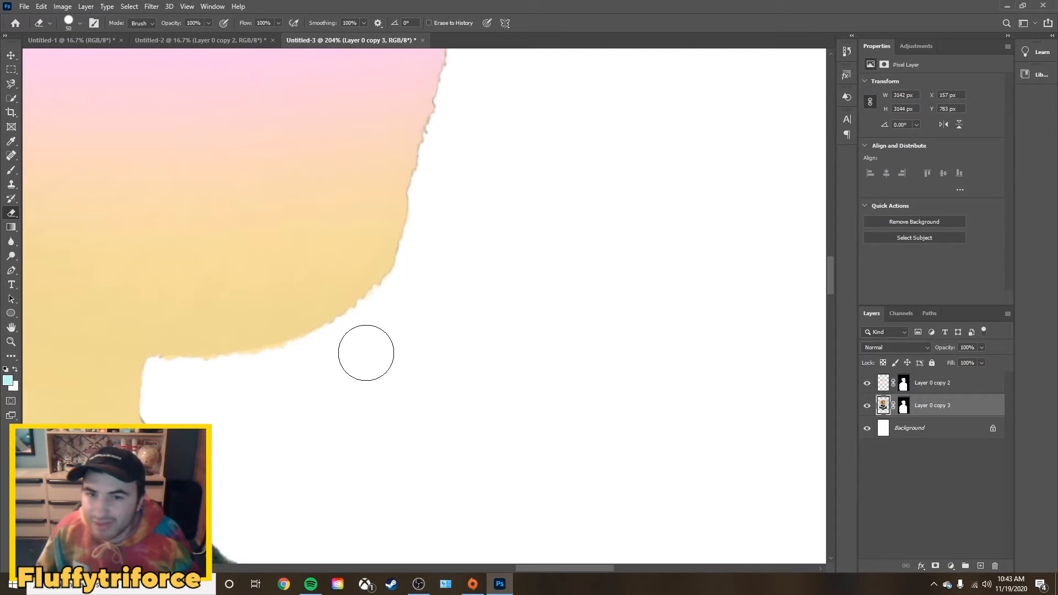
scroll(481, 117, up, 3)
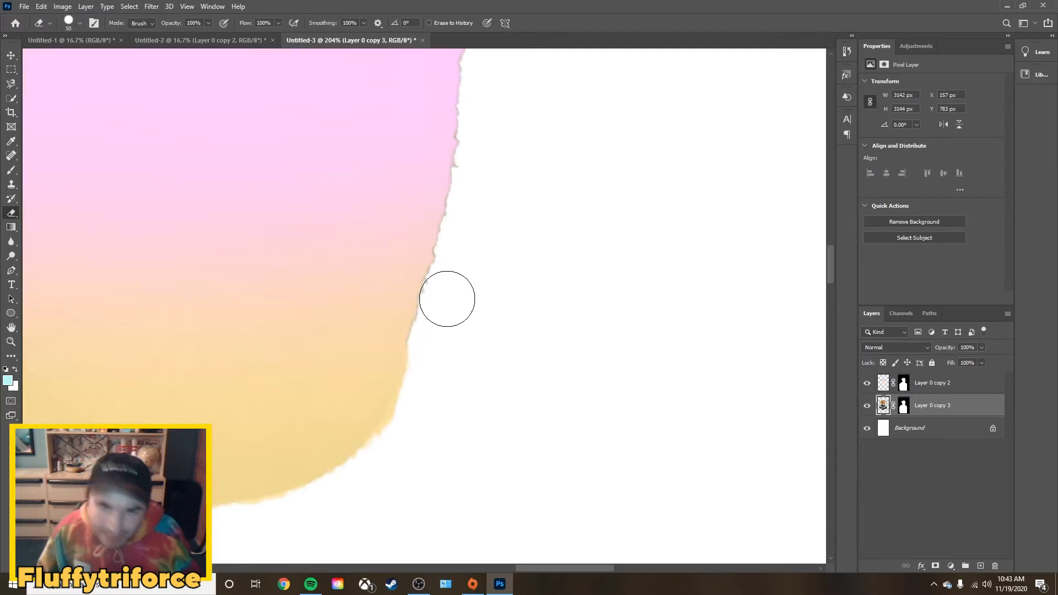
scroll(481, 124, up, 5)
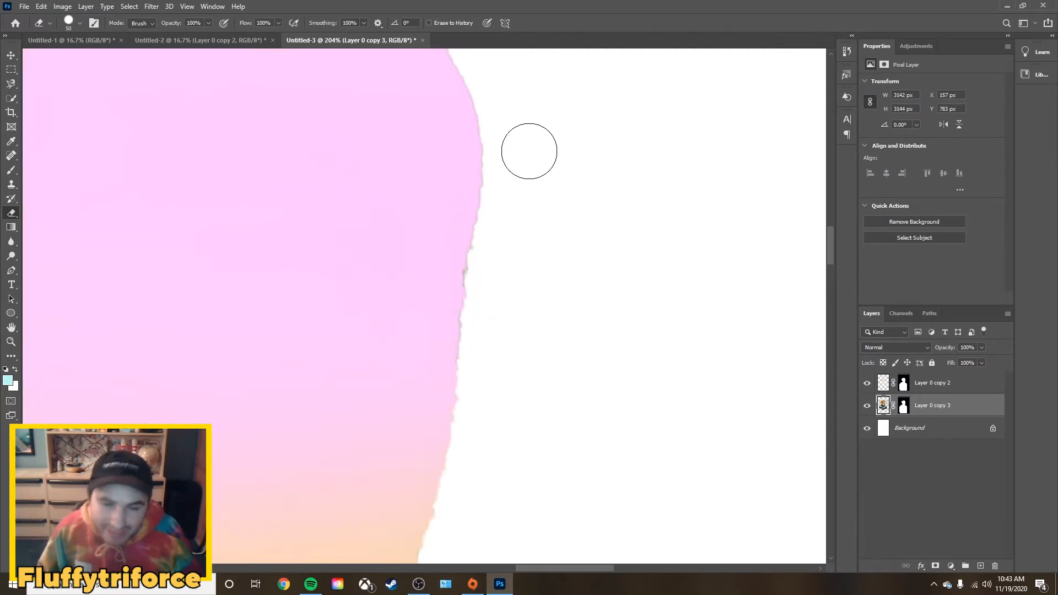
scroll(485, 257, up, 3)
scroll(455, 104, up, 4)
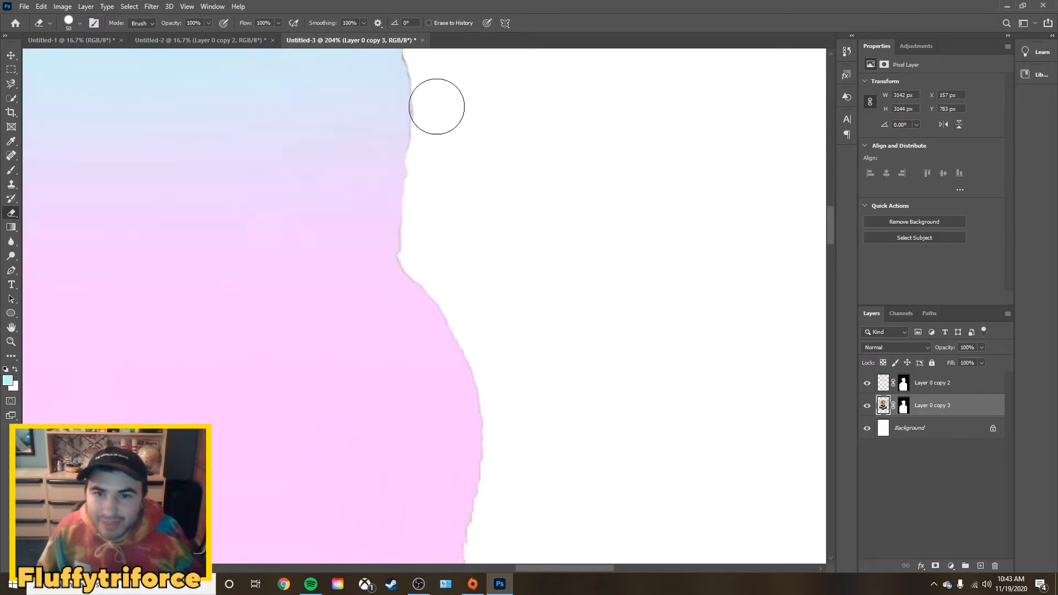
scroll(319, 146, up, 3)
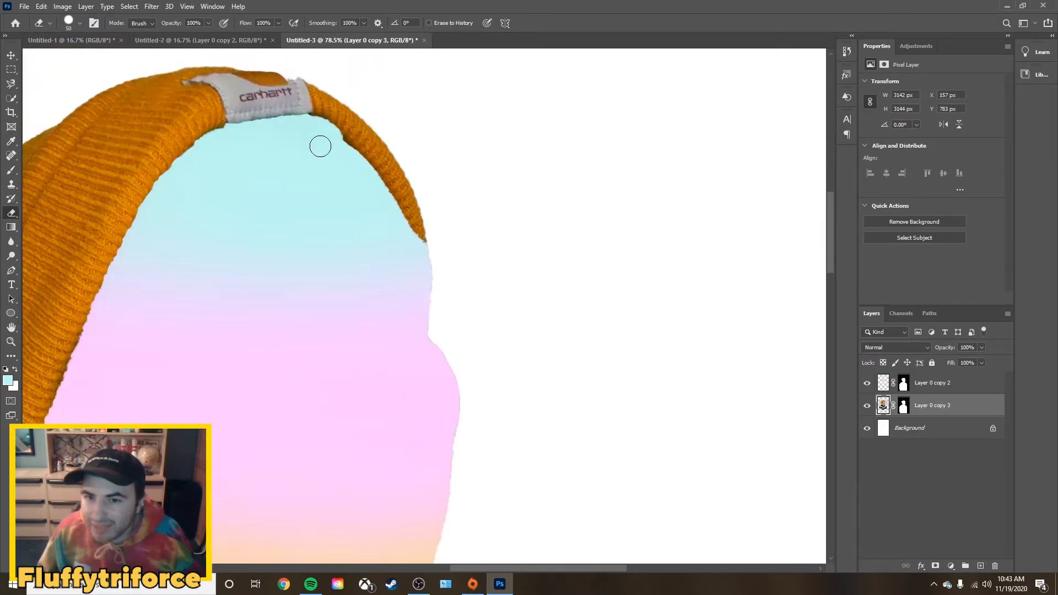
- Erase the remaining fringe along the beanie's inner rim and below its label on Layer 0 copy 3
mouse_move(423, 168)
mouse_down()
mouse_move(541, 276)
mouse_move(758, 588)
mouse_up()
scroll(683, 523, down, 5)
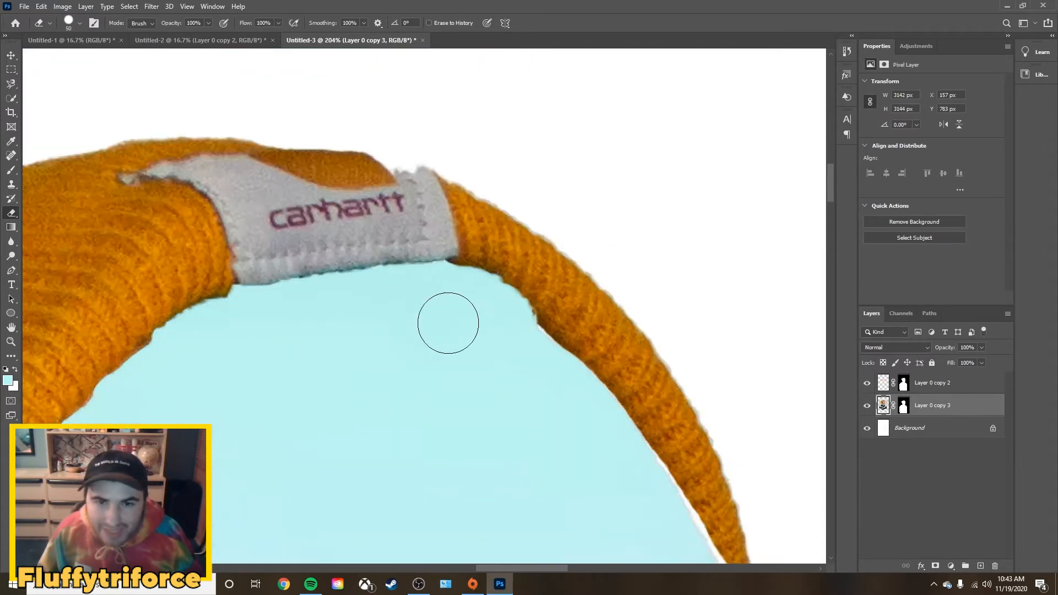
scroll(448, 323, up, 4)
mouse_move(542, 335)
mouse_down()
mouse_move(514, 299)
mouse_move(429, 270)
mouse_move(131, 306)
mouse_move(95, 331)
mouse_up()
scroll(296, 387, down, 9)
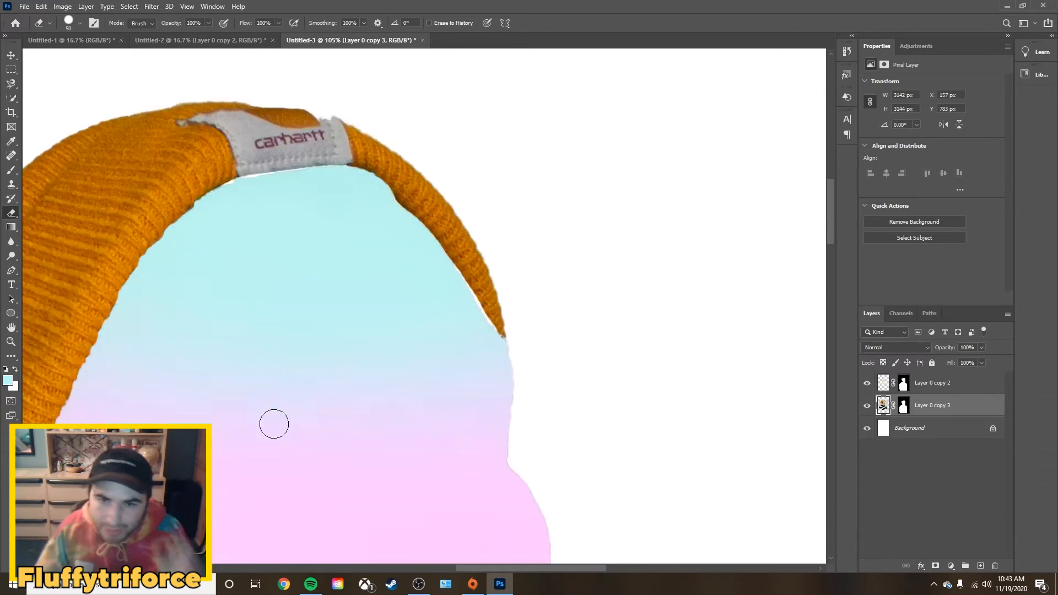
scroll(438, 410, down, 4)
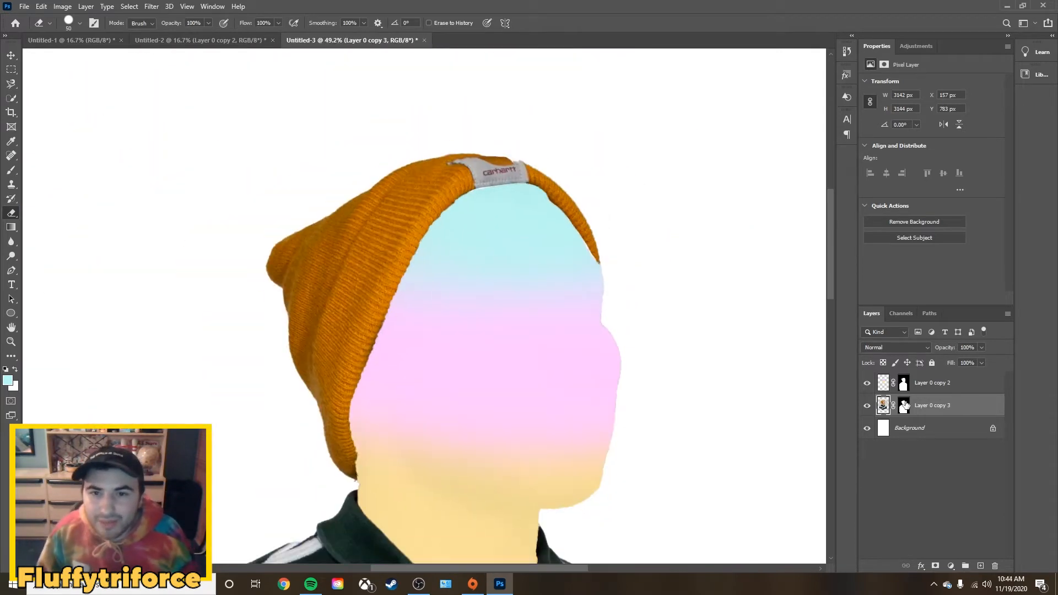
- Enlarge the painted face on Layer 0 copy 2 slightly to 1030 × 1662 px to cover the gaps beside the beanie
key(alt+bracketright)
key(ctrl+t)
drag(484, 161, 483, 160)
drag(626, 162, 627, 160)
key(Return)
scroll(689, 321, down, 10)
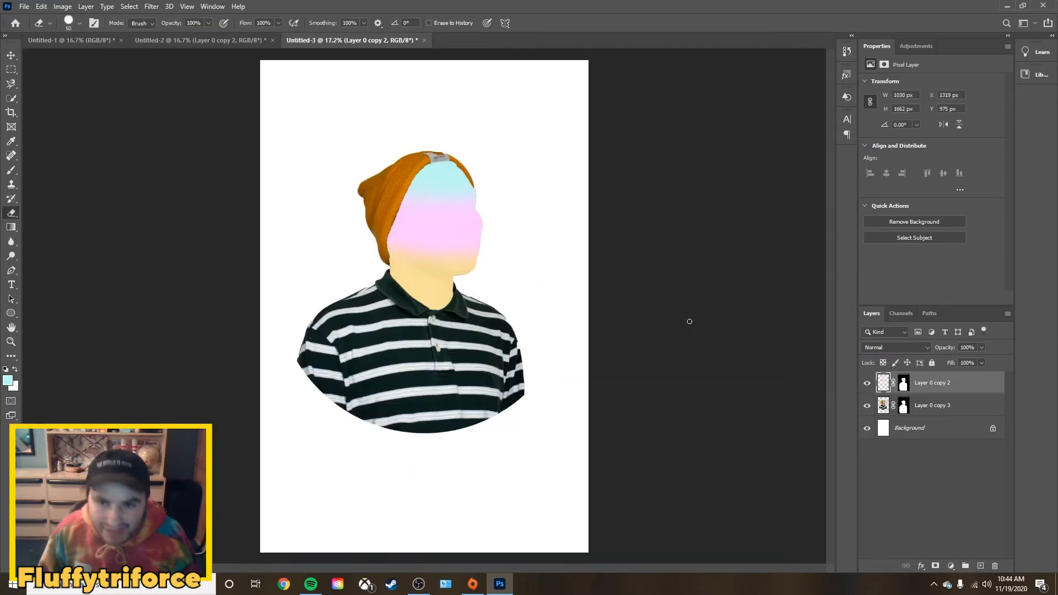
- Draw a pale cyan rectangle of about 3485 × 5194 px over the whole canvas and place it beneath both portrait layers
key(alt+bracketleft)
key(v)
drag(529, 188, 410, 421)
scroll(613, 364, down, 1)
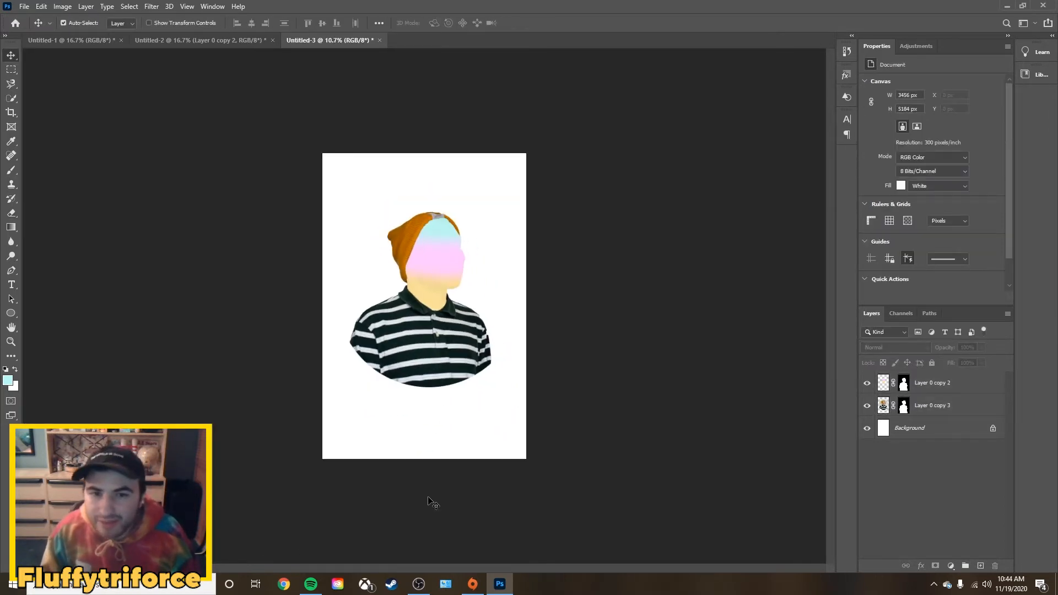
right_click(10, 315)
click(60, 312)
drag(321, 152, 528, 459)
drag(941, 381, 931, 438)
- Change the background rectangle's fill to pale cream fbf3d0
click(13, 376)
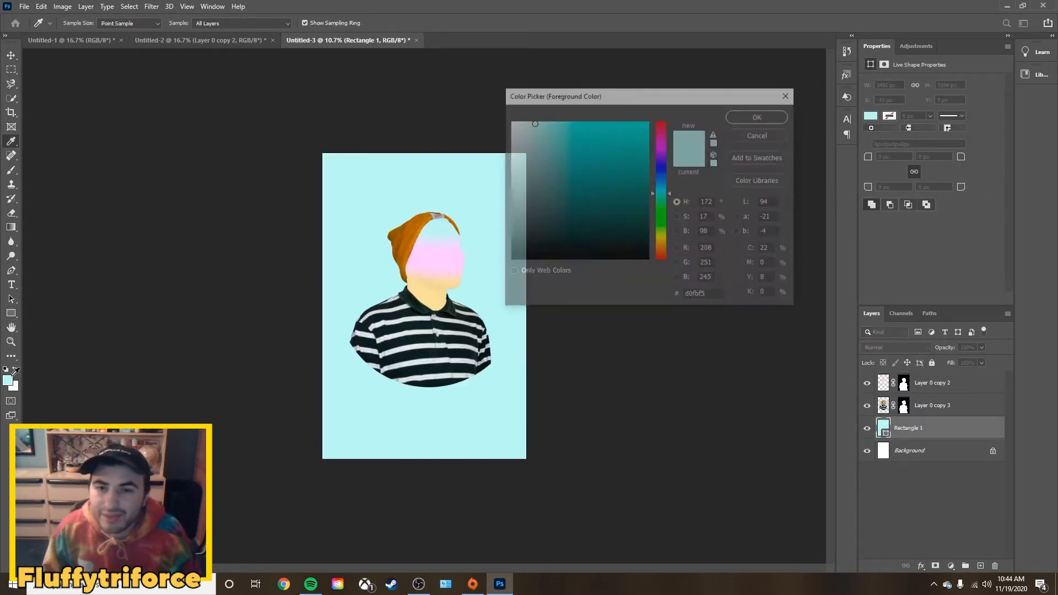
click(659, 244)
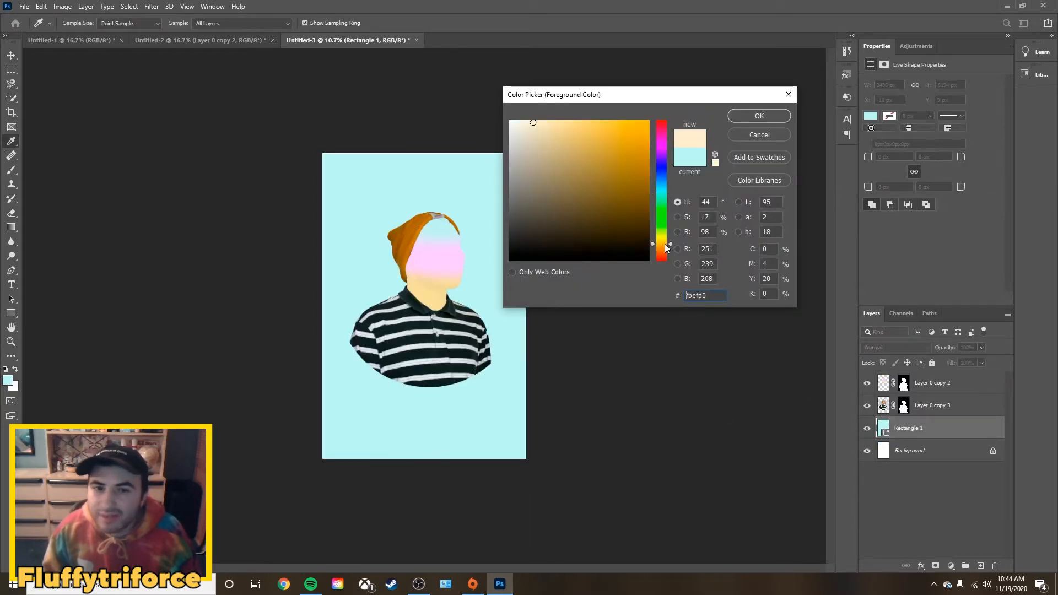
click(760, 116)
double_click(884, 425)
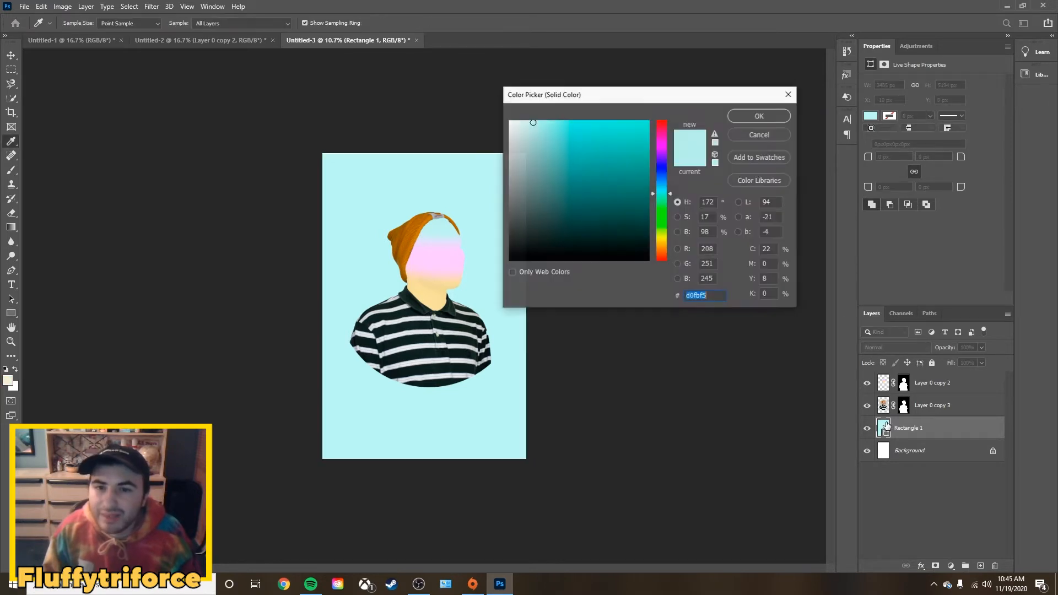
click(665, 243)
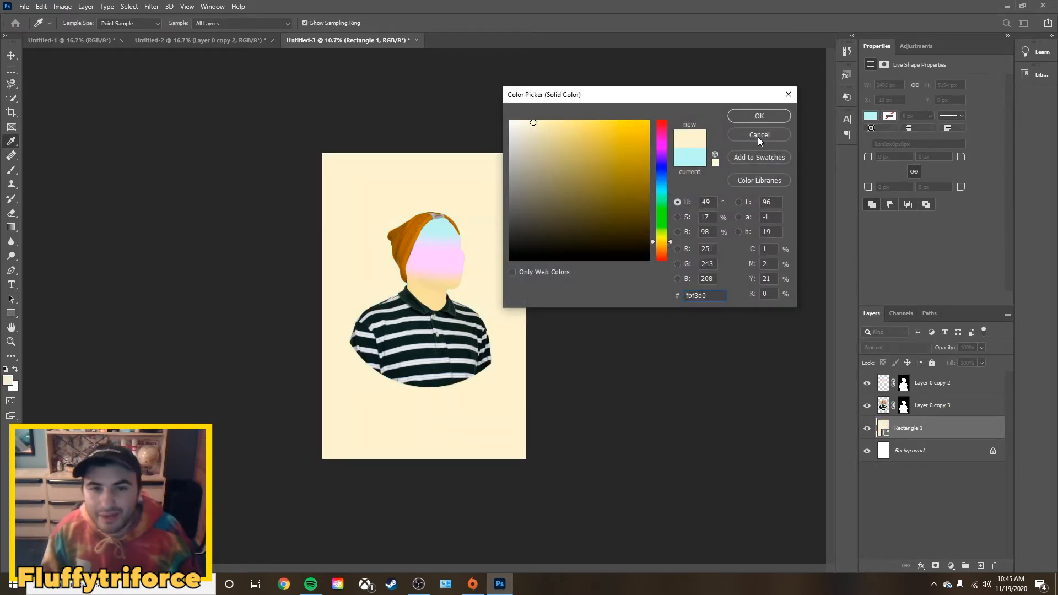
click(759, 116)
- Deselect the layers and set the Brush tool's foreground color to a muted teal
key(b)
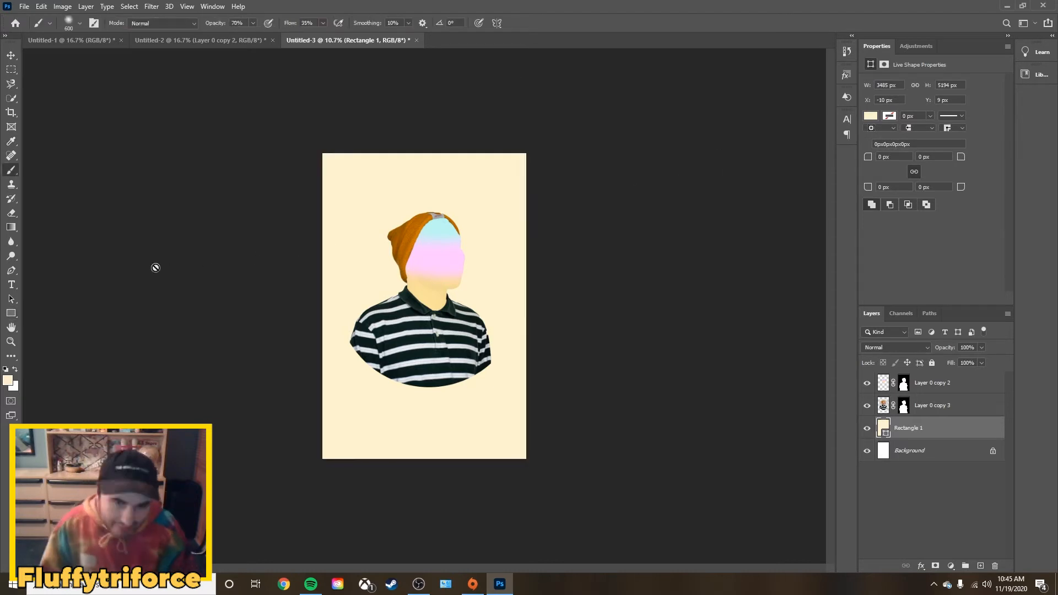
click(11, 55)
click(86, 129)
key(b)
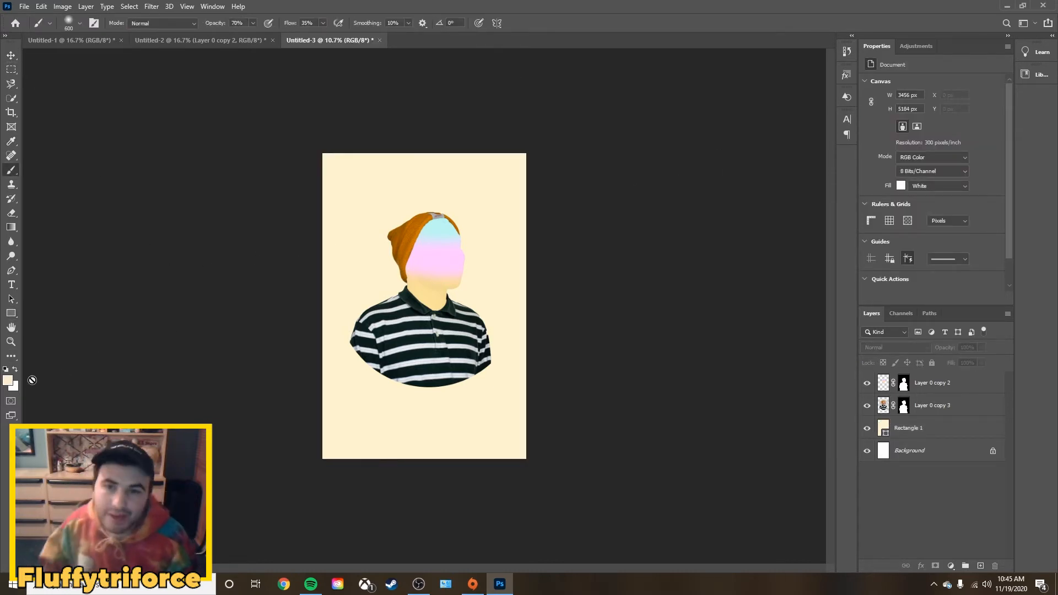
click(8, 380)
click(664, 195)
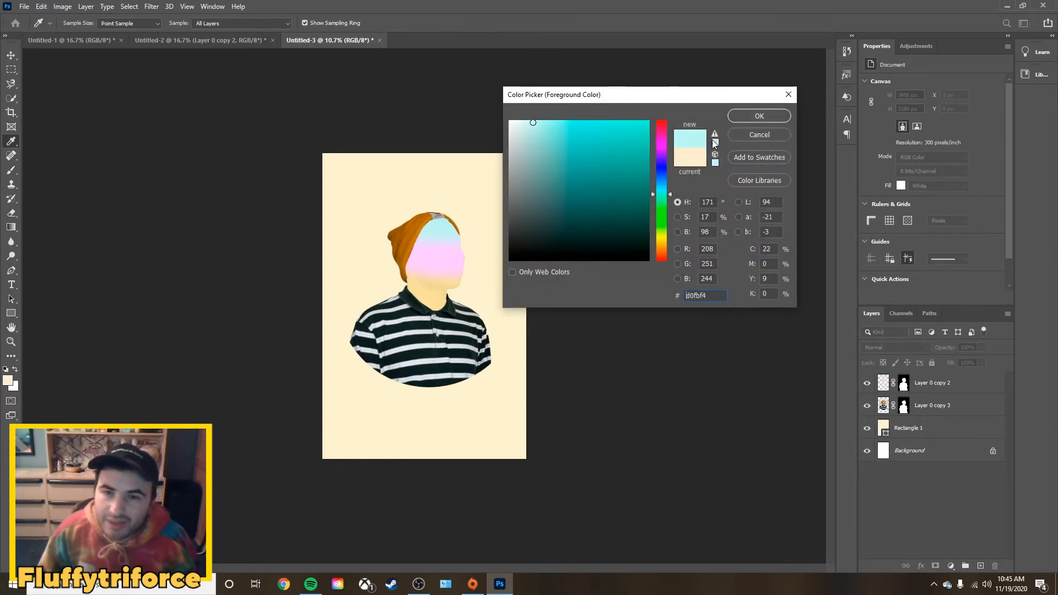
click(546, 126)
drag(541, 127, 529, 142)
click(517, 146)
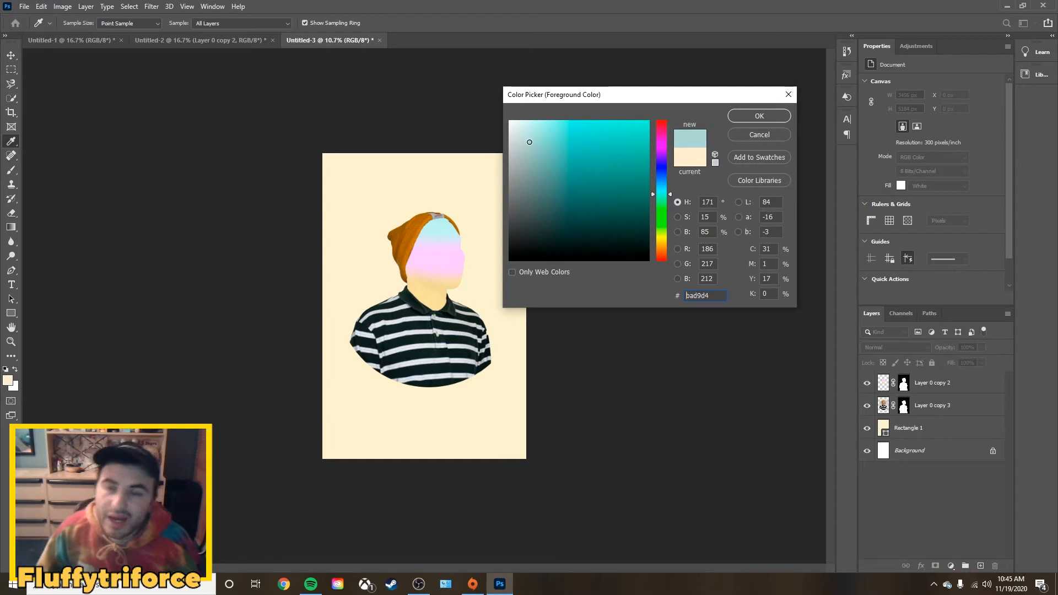
click(759, 117)
- Rasterize Rectangle 1 and brush a soft teal band across the top edge of the background
click(913, 427)
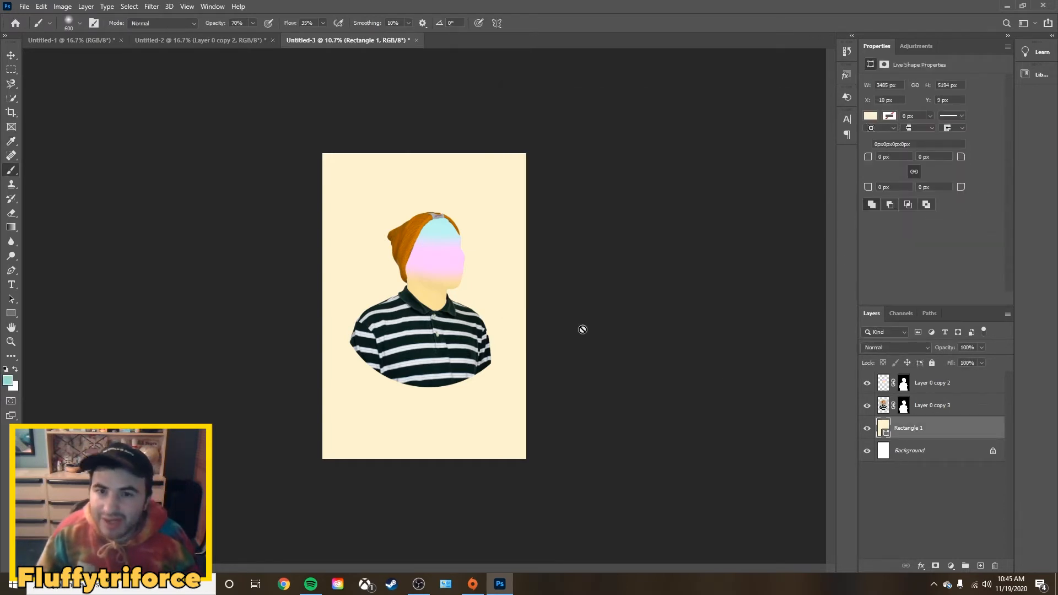
click(520, 284)
click(492, 214)
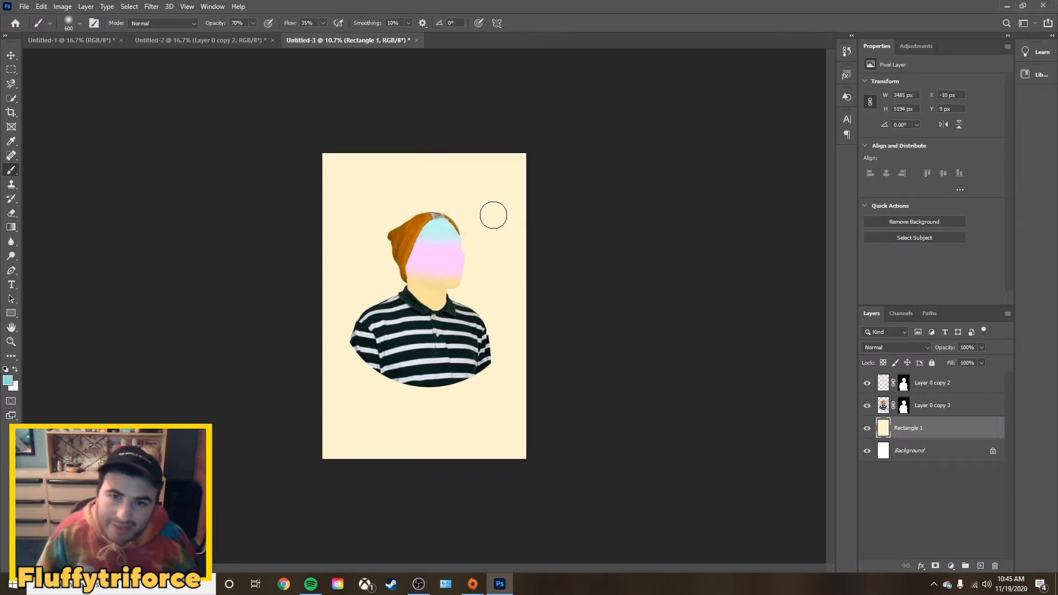
drag(519, 162, 205, 144)
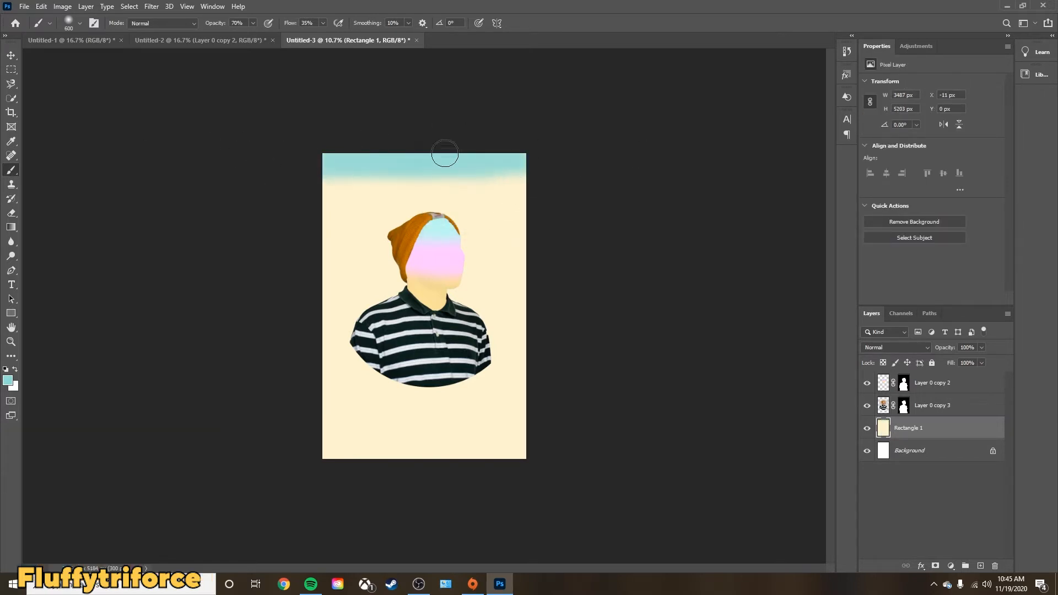
drag(520, 172, 153, 160)
- Set the foreground color to soft pink and brush a thin band across the lower background with a 300 px brush
scroll(153, 161, down, 2)
click(8, 380)
click(661, 139)
click(759, 114)
mouse_move(469, 392)
mouse_down()
mouse_move(674, 380)
mouse_move(89, 245)
mouse_up()
key(ctrl+z)
key(bracketleft)
key(bracketleft)
key(bracketleft)
drag(502, 397, 17, 350)
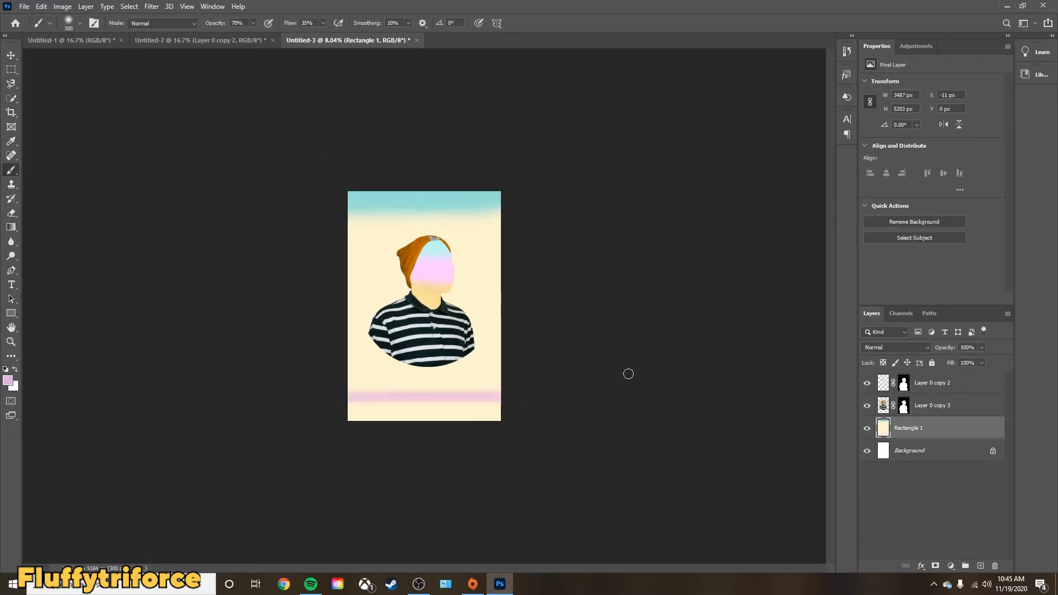
- Set the background color swatch to a vivid pinkish red
click(14, 387)
click(661, 142)
click(633, 175)
click(661, 126)
click(759, 114)
- Enlarge the brush, swap in the pinkish red as foreground color and paint four soft circles around the portrait on Rectangle 1
key(bracketright)
key(bracketright)
key(bracketright)
mouse_move(478, 293)
mouse_down()
mouse_move(488, 302)
mouse_move(491, 283)
mouse_move(479, 292)
mouse_up()
key(ctrl+z)
click(15, 370)
mouse_move(373, 331)
mouse_down()
mouse_move(355, 340)
mouse_move(386, 328)
mouse_up()
drag(472, 368, 484, 359)
drag(373, 231, 385, 242)
- Add 15% noise with uniform distribution to the painted background layer
key(v)
click(148, 8)
mouse_move(176, 162)
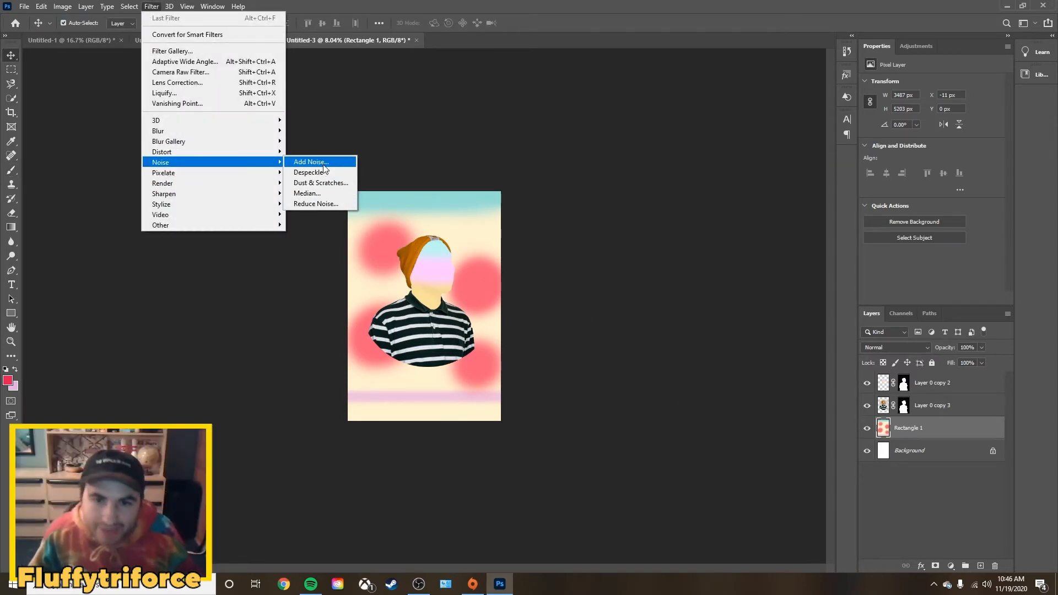
click(306, 162)
click(479, 310)
click(451, 295)
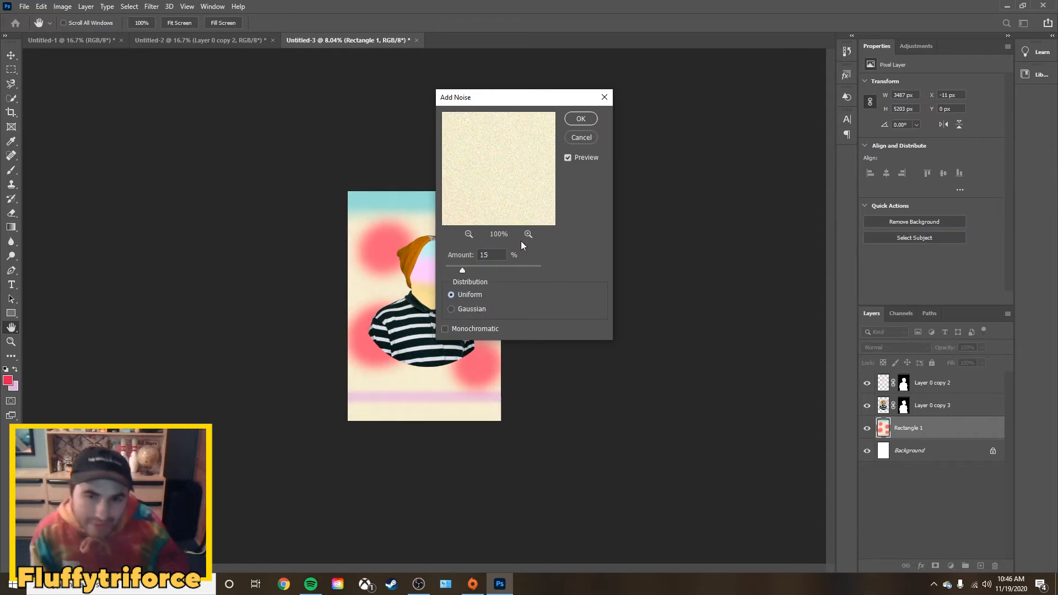
click(580, 119)
scroll(476, 268, up, 5)
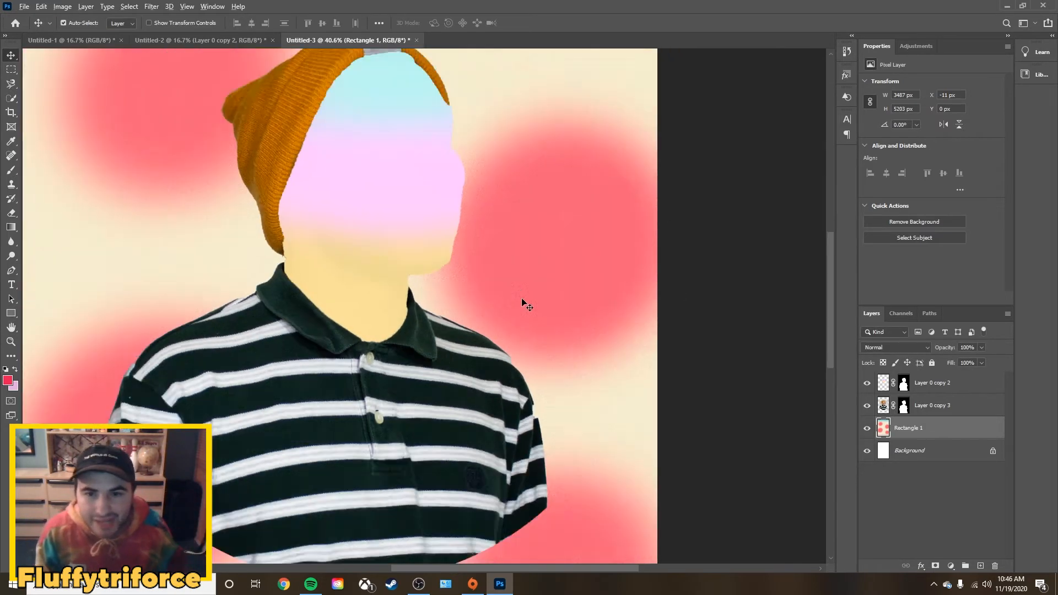
scroll(526, 304, down, 5)
- Free-transform the Rectangle 1 background to about 142% width and 118% height, extending it past the canvas edges
key(ctrl+t)
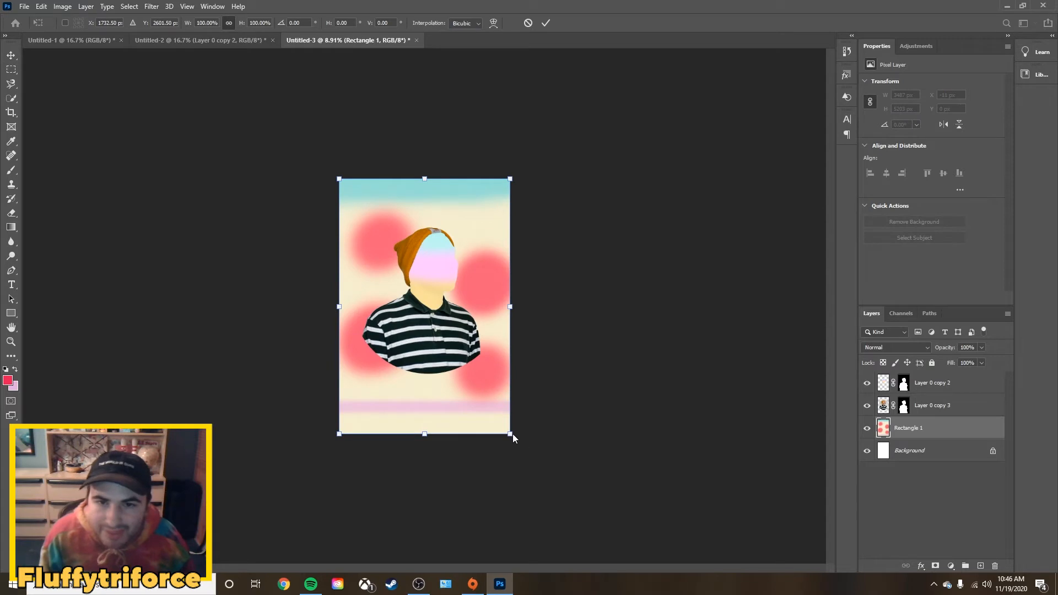
drag(513, 434, 402, 341)
drag(420, 102, 432, 182)
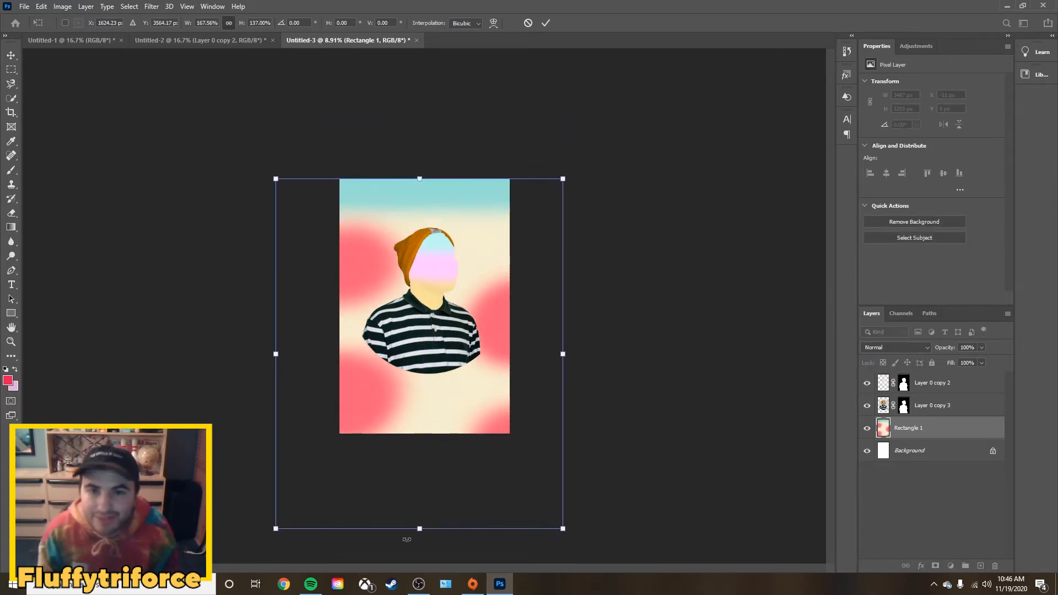
drag(419, 529, 420, 488)
drag(274, 331, 231, 321)
mouse_move(298, 319)
mouse_down()
mouse_move(299, 305)
mouse_move(302, 324)
mouse_move(315, 329)
mouse_move(314, 315)
mouse_up()
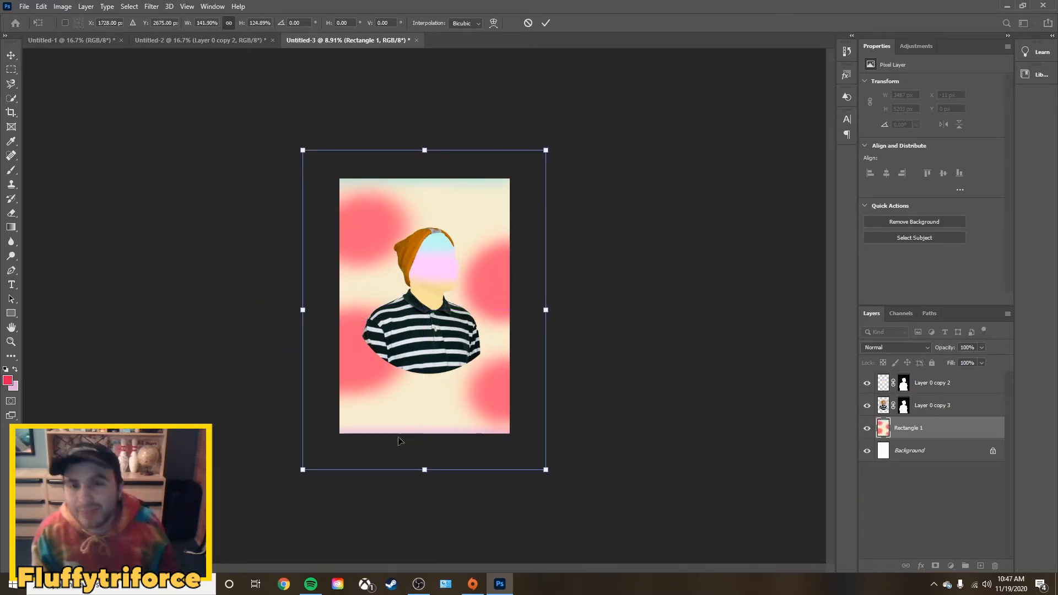
drag(400, 441, 422, 412)
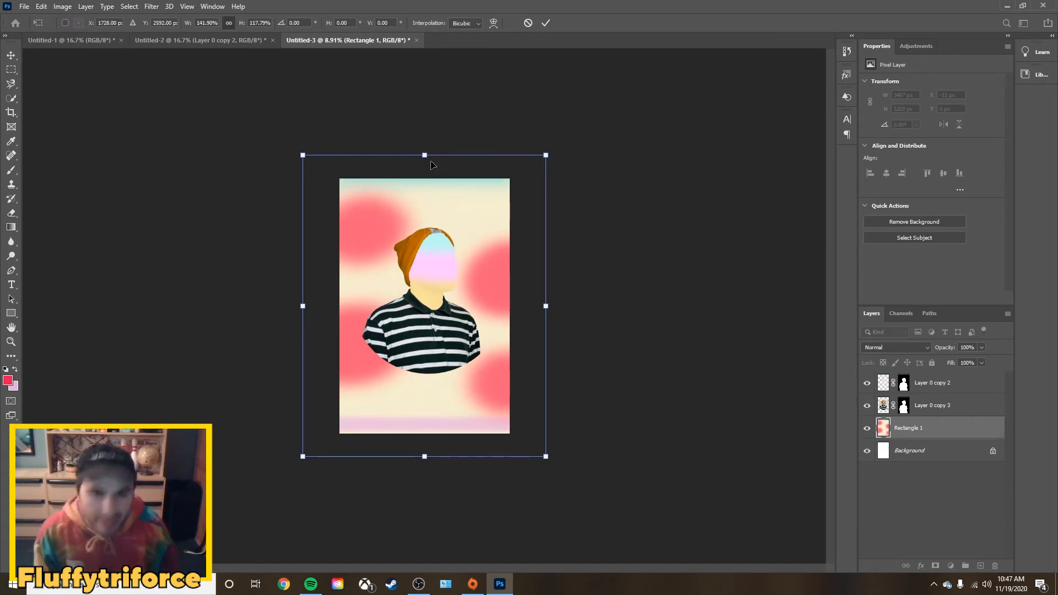
- Widen the background to about 5798 x 5628 px, shift it so the circles sit partly off the canvas, and apply the transform
drag(424, 156, 424, 167)
drag(401, 229, 390, 227)
drag(286, 307, 249, 321)
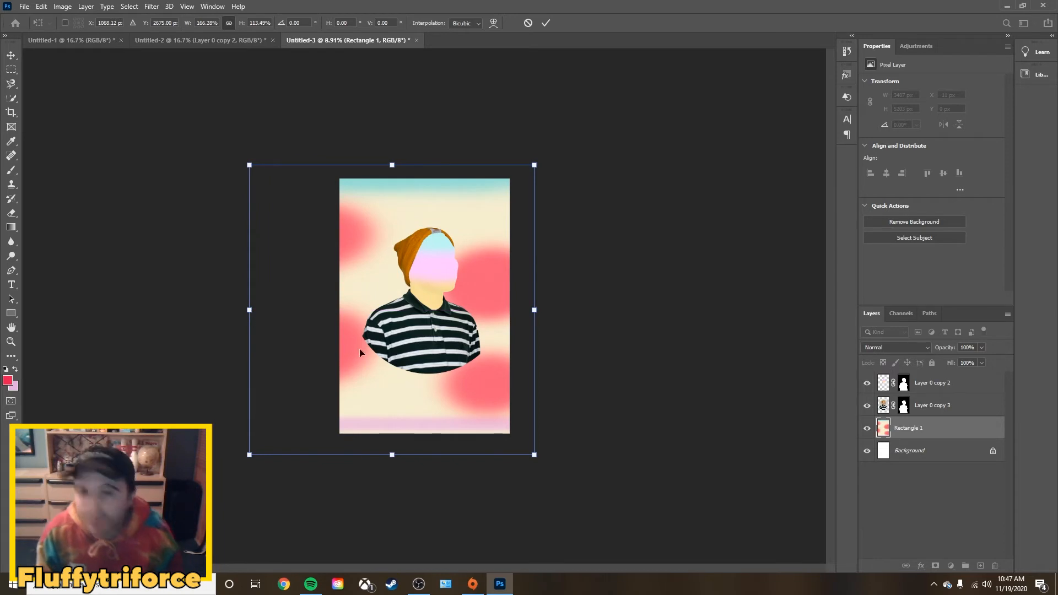
drag(394, 165, 395, 179)
drag(398, 204, 398, 193)
key(Return)
scroll(467, 328, down, 5)
scroll(385, 314, up, 8)
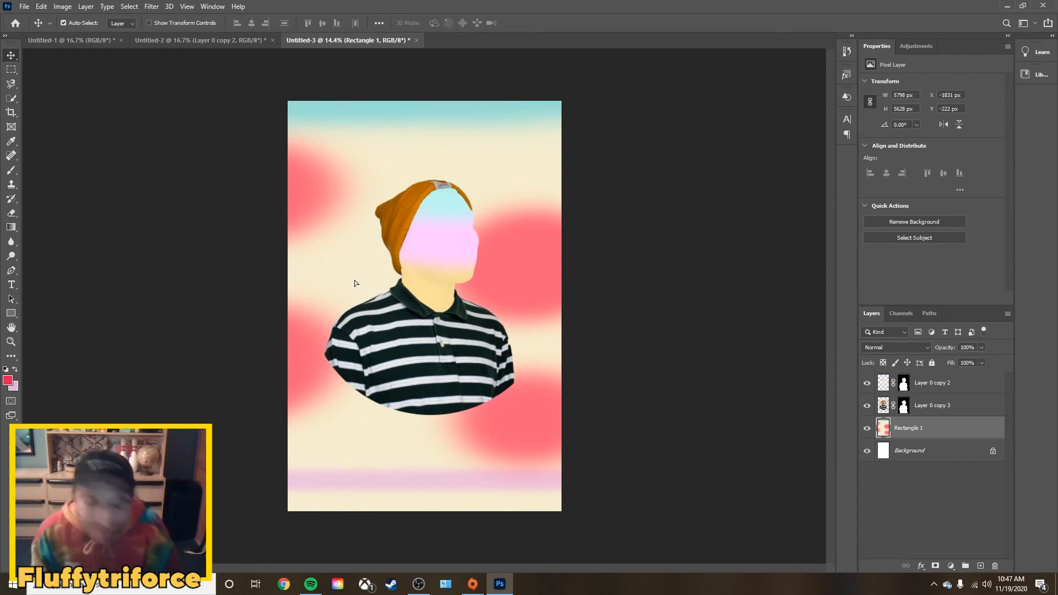
- In the Untitled-1 document, erase the head and area around the raised arm with a 2200 px eraser and remove the layer's background
key(ctrl)
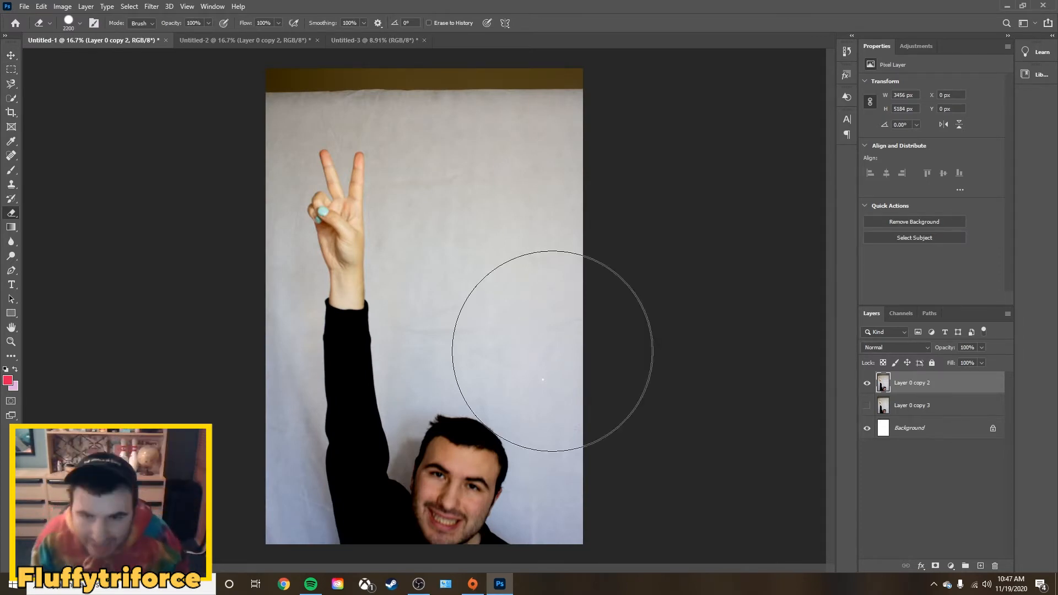
mouse_move(522, 135)
mouse_down()
mouse_move(537, 594)
mouse_move(538, 468)
mouse_move(506, 532)
mouse_move(448, 555)
mouse_move(198, 556)
mouse_move(104, 589)
mouse_up()
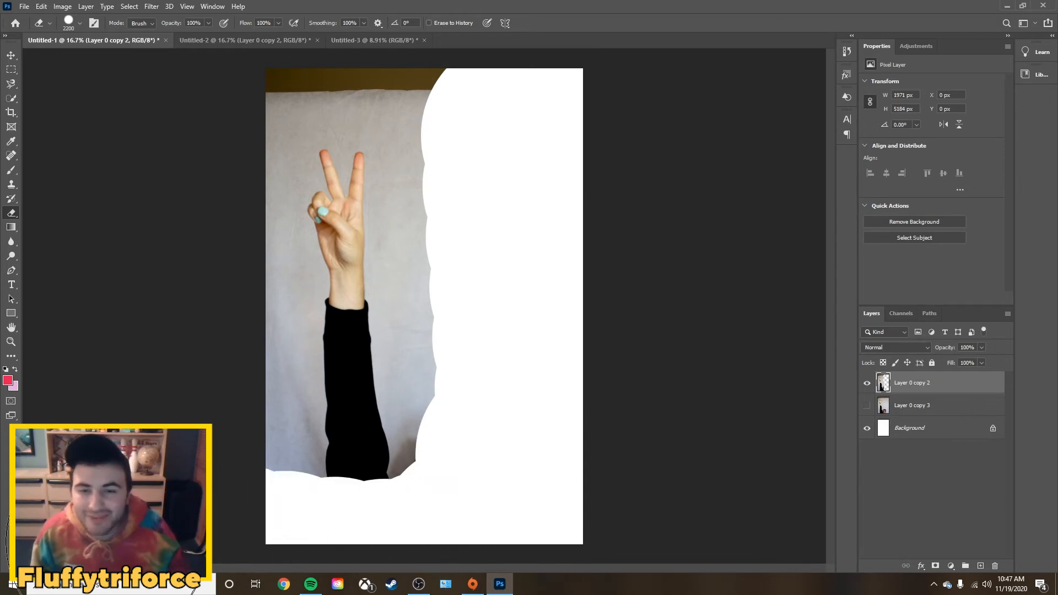
key(v)
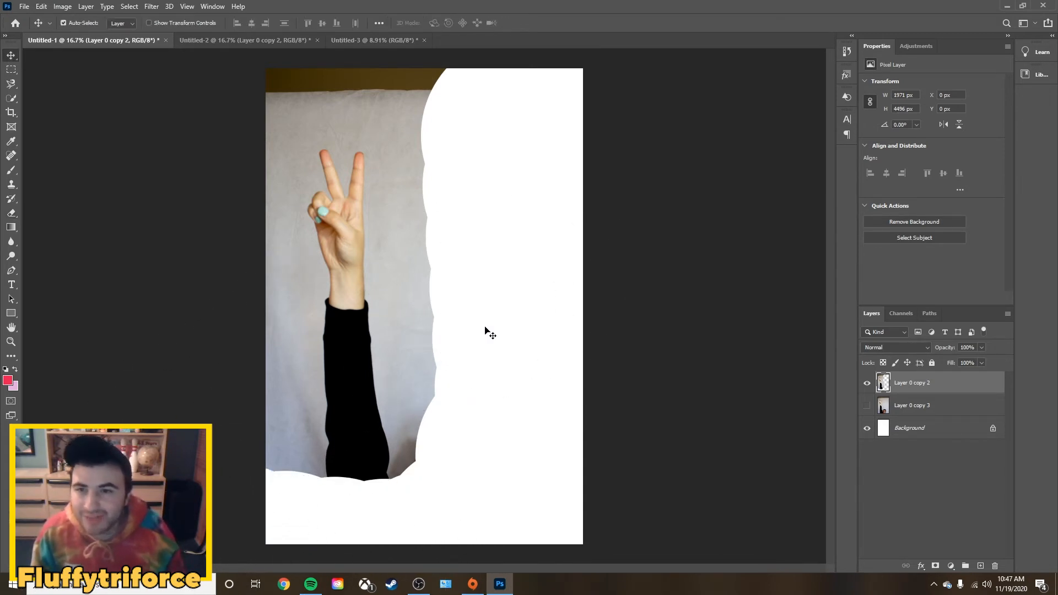
click(923, 221)
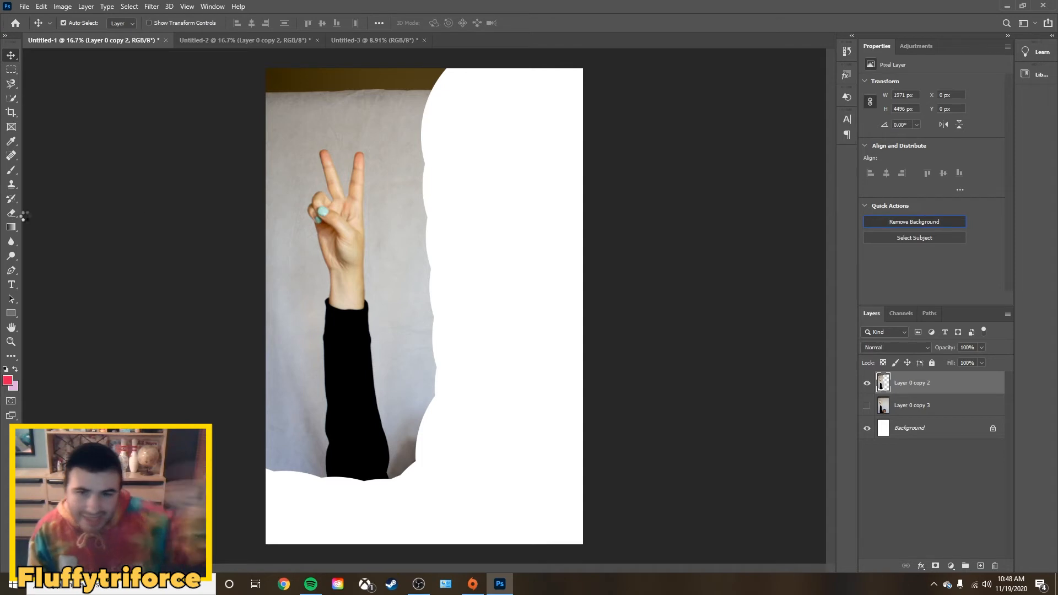
- Reduce the Eraser tool's size to 600 px
key(e)
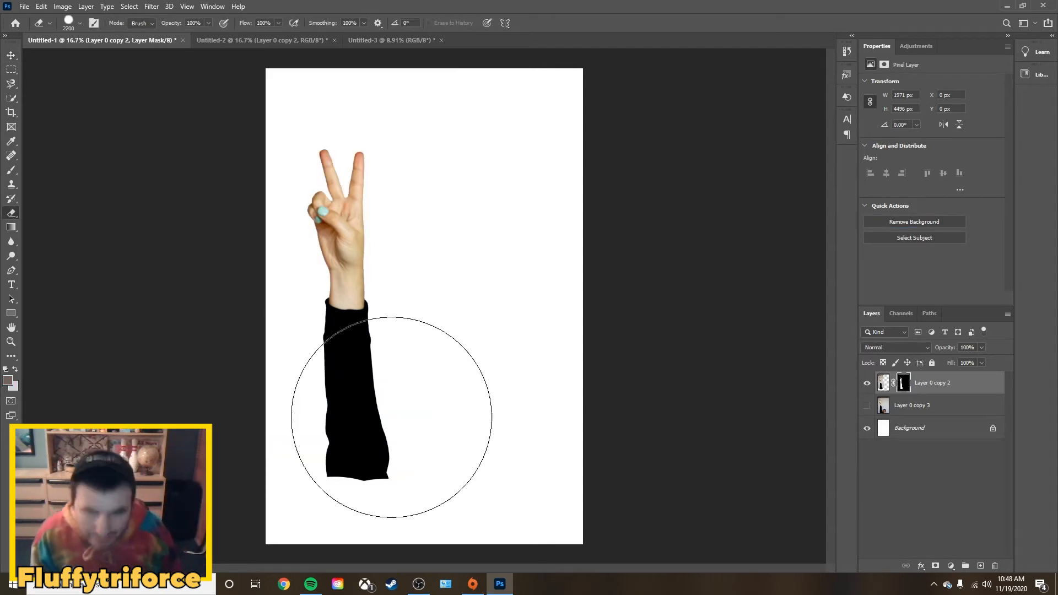
key(bracketleft)
key(bracketleft)
key(bracketleft)
key(bracketleft)
key(bracketleft)
key(bracketleft)
key(bracketleft)
key(bracketleft)
key(bracketleft)
key(bracketleft)
key(bracketleft)
key(bracketleft)
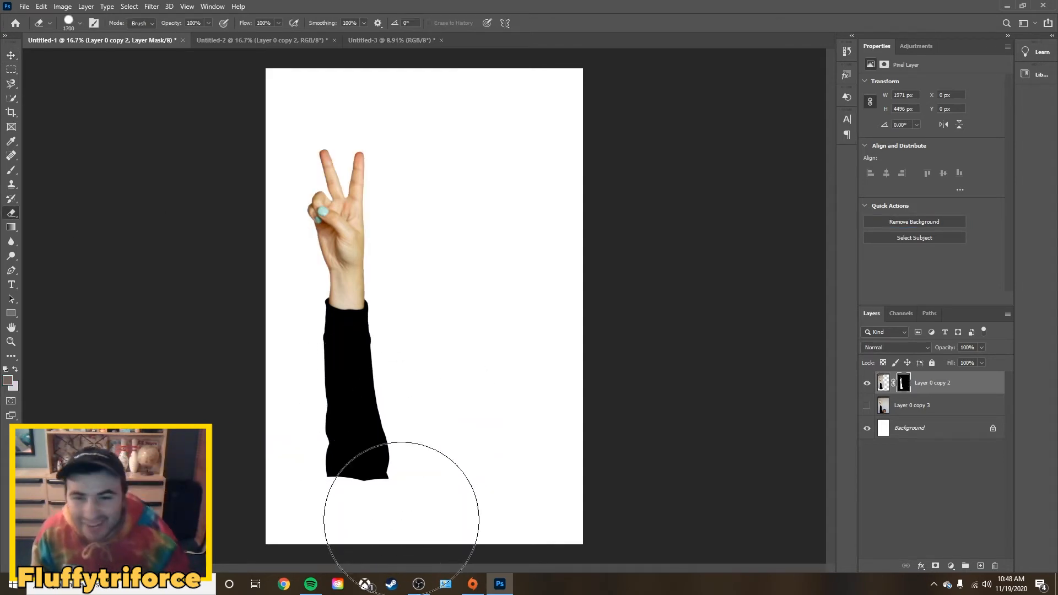
key(bracketleft)
key(bracketleft)
key(bracketleft)
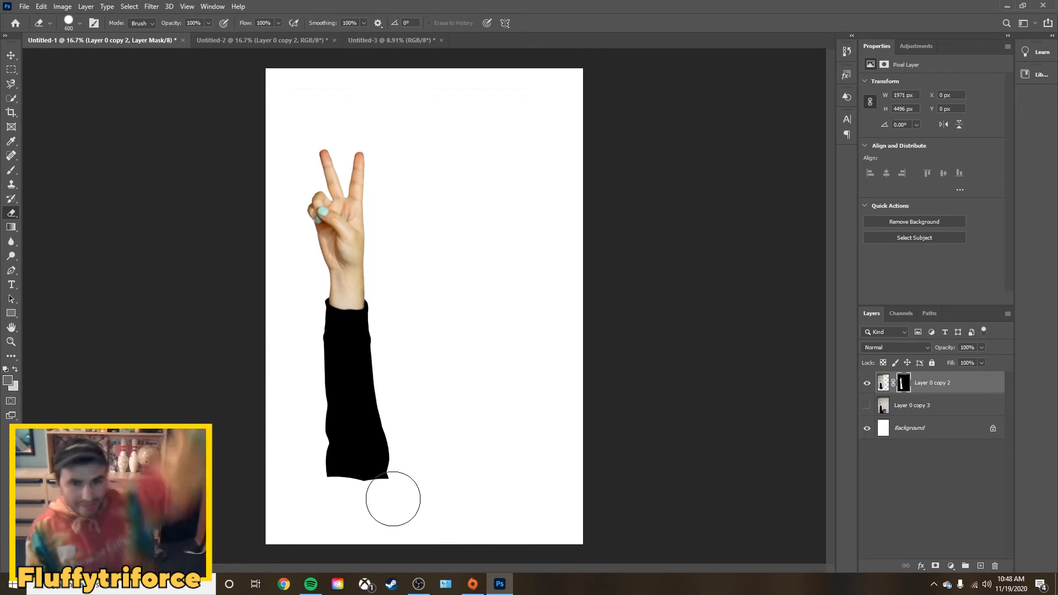
- Move the cut-out arm to the canvas's bottom center and scale it to about 152% so the sleeve runs off the bottom edge
click(883, 382)
key(v)
drag(354, 438, 417, 518)
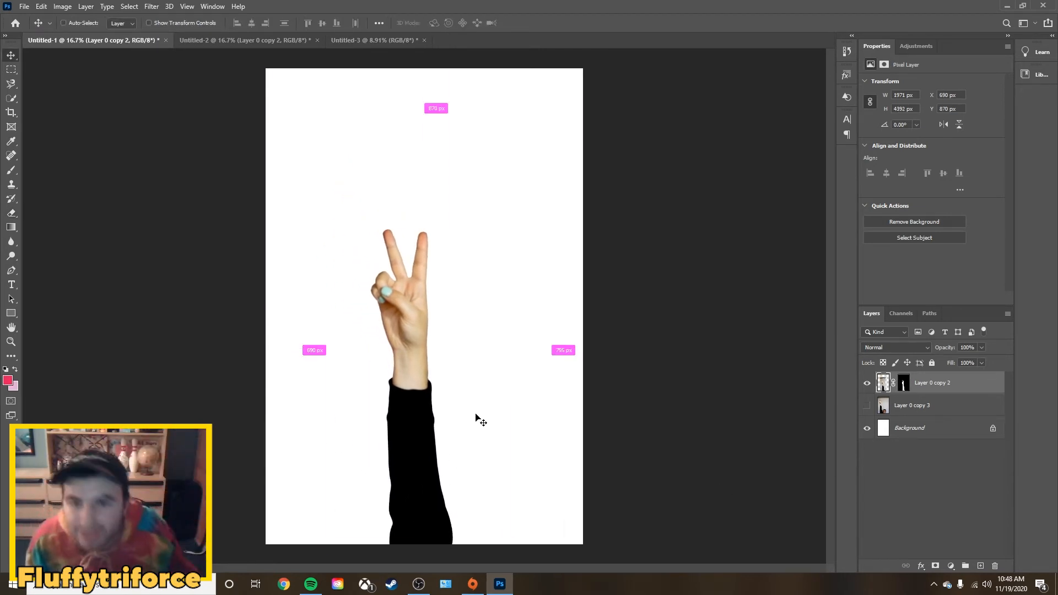
key(ctrl+t)
drag(513, 155, 602, 55)
drag(458, 264, 430, 274)
key(Return)
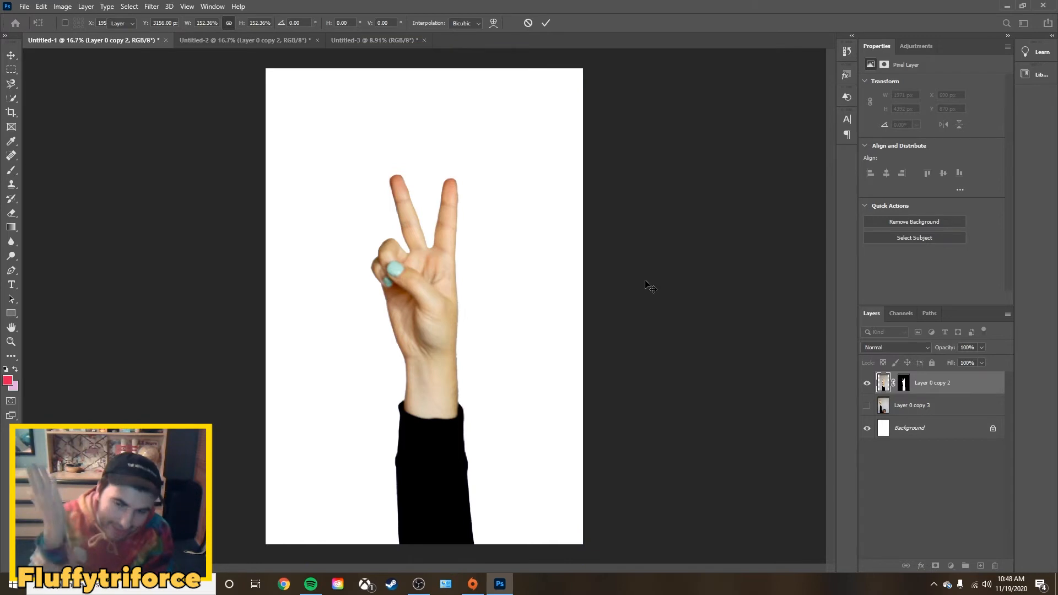
- Duplicate the arm layer as a hidden copy beneath it, and select the bare hand and wrist on Layer 0 copy 2 with Quick Selection
drag(877, 388, 880, 392)
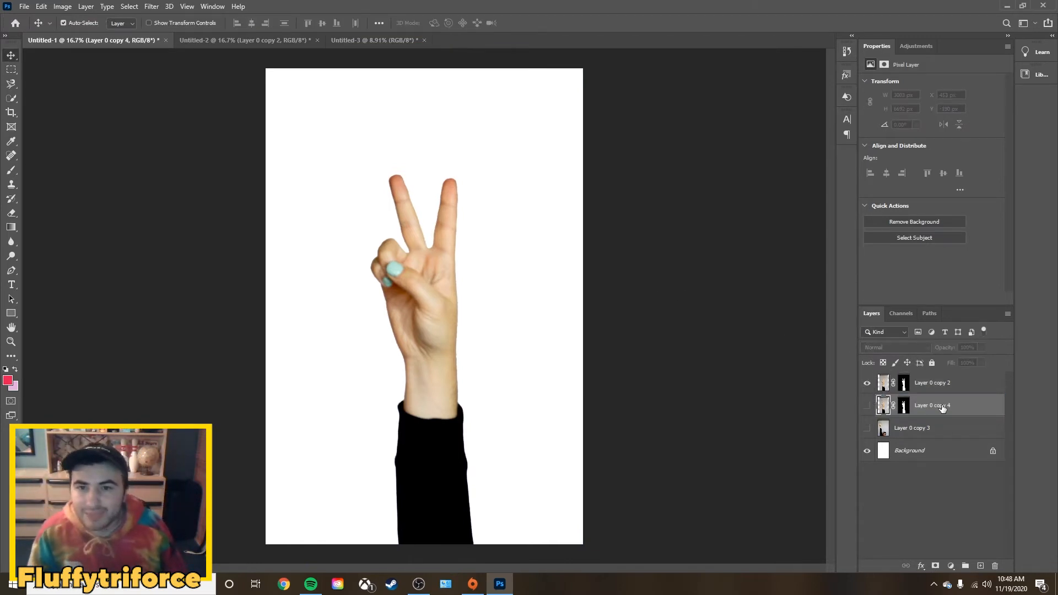
key(w)
click(932, 383)
drag(442, 343, 442, 261)
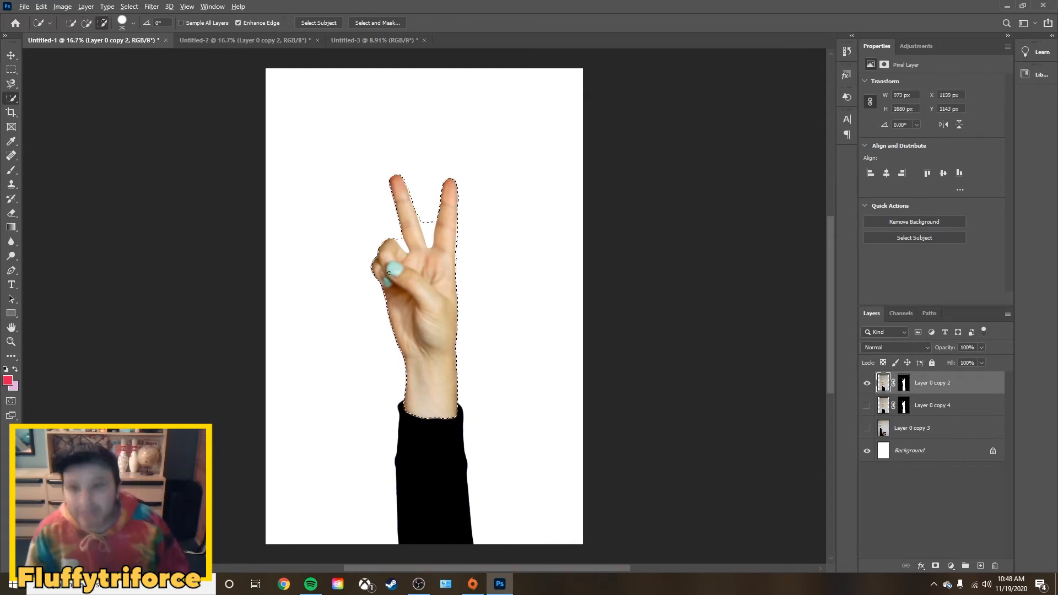
- Refine the hand selection by subtracting the gaps between the fingers and the excess along the hand, and correcting the sleeve edge
scroll(386, 250, up, 5)
scroll(549, 203, up, 3)
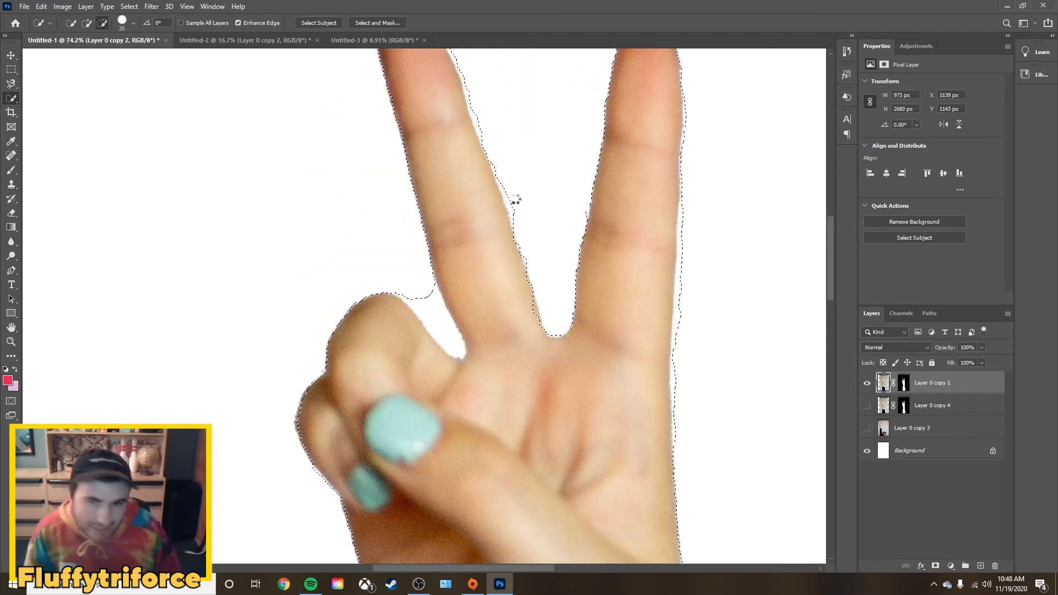
scroll(515, 200, up, 2)
click(438, 353)
drag(421, 351, 461, 394)
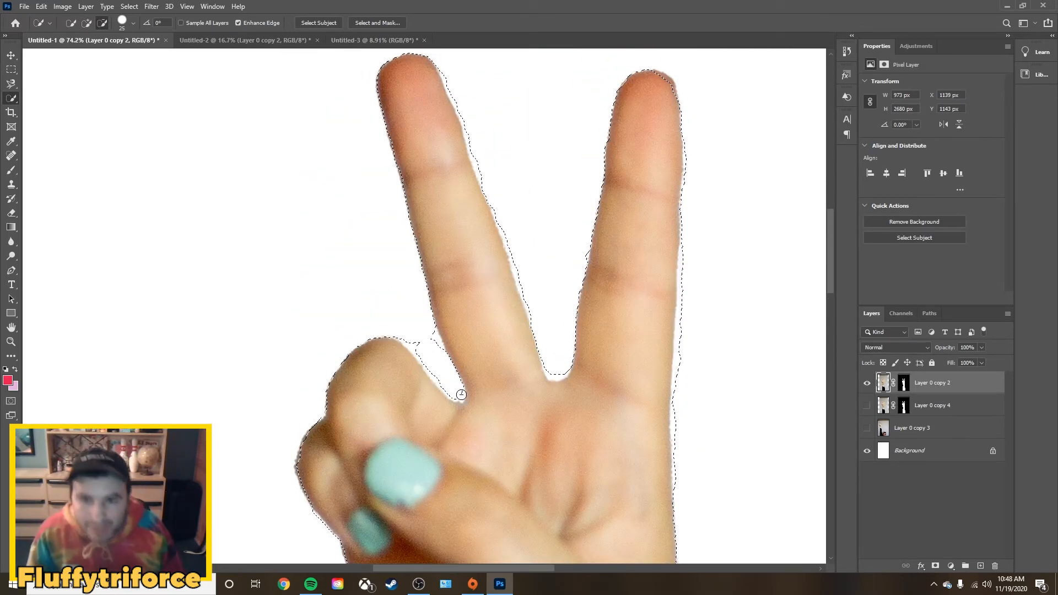
click(430, 336)
scroll(475, 357, up, 3)
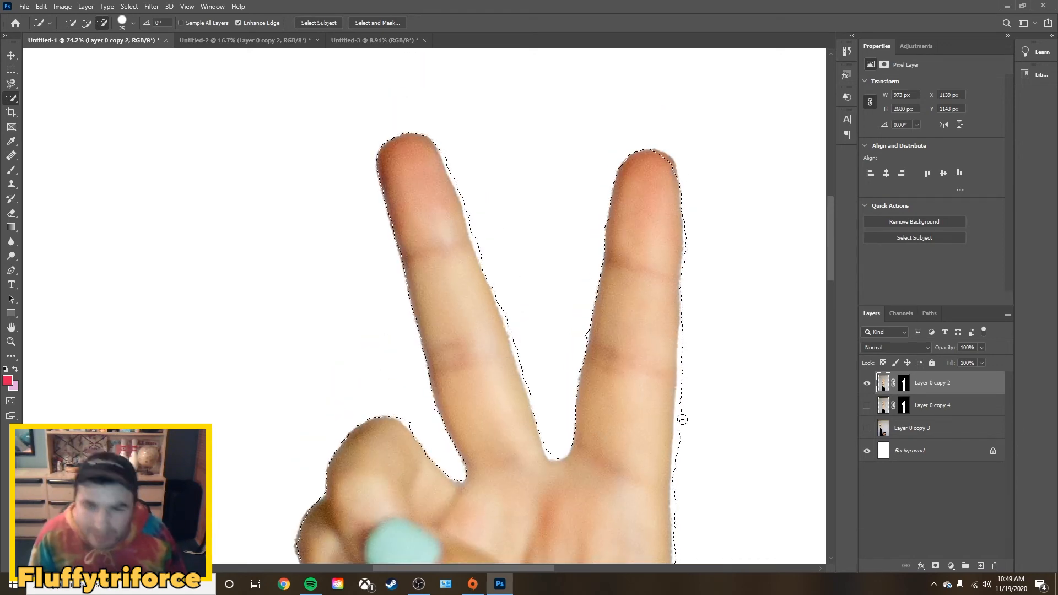
drag(683, 344, 671, 517)
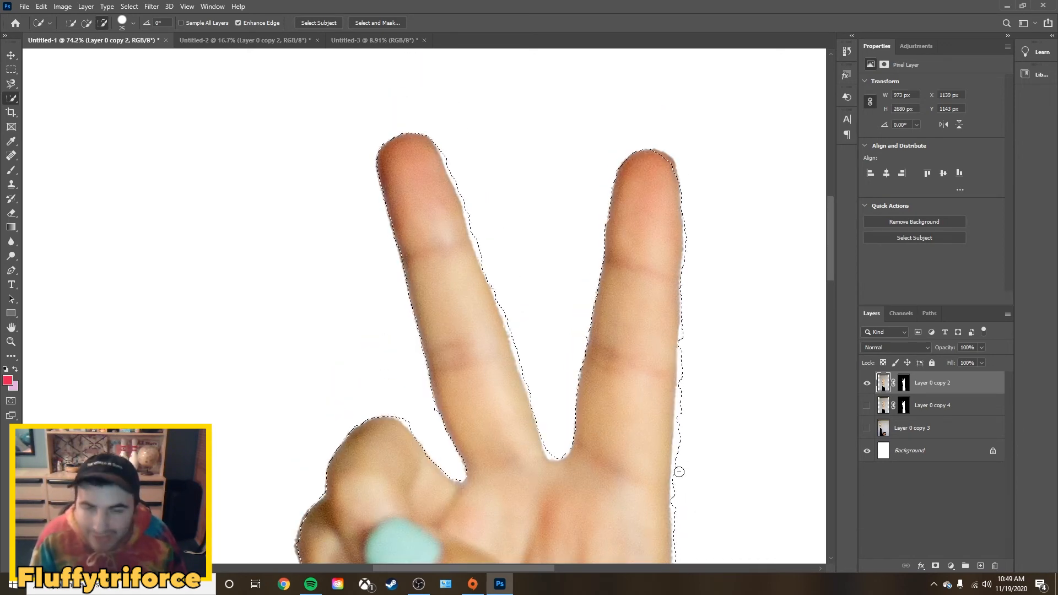
scroll(679, 436, down, 1)
scroll(679, 435, down, 15)
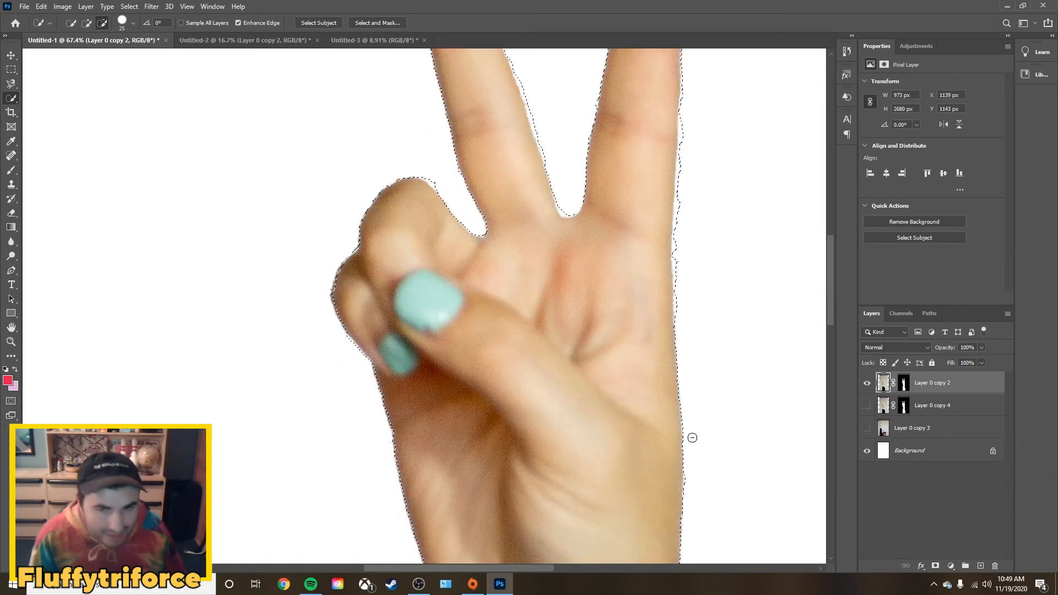
scroll(660, 470, up, 5)
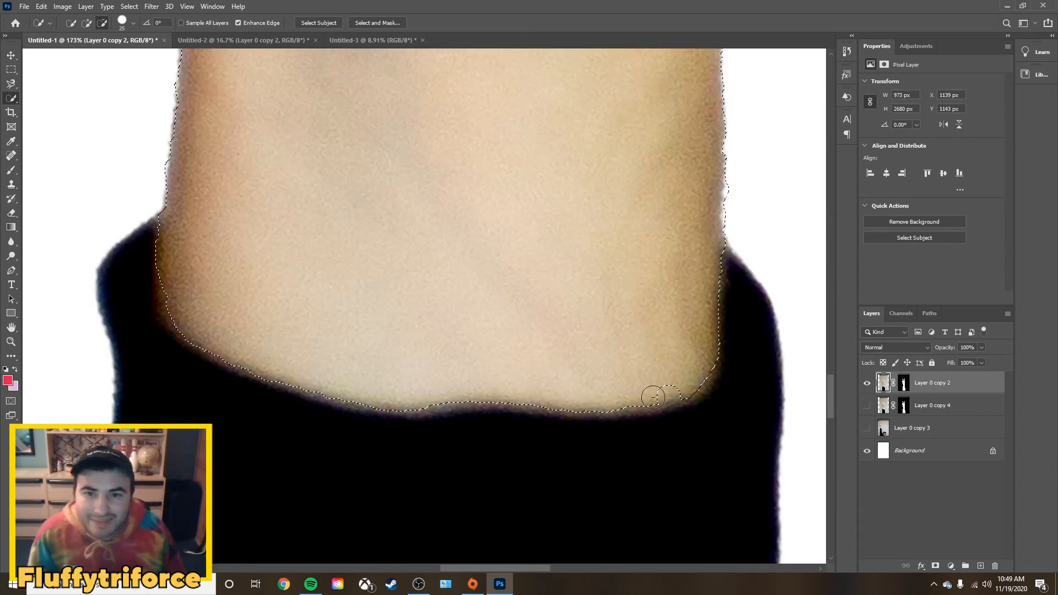
scroll(632, 411, down, 8)
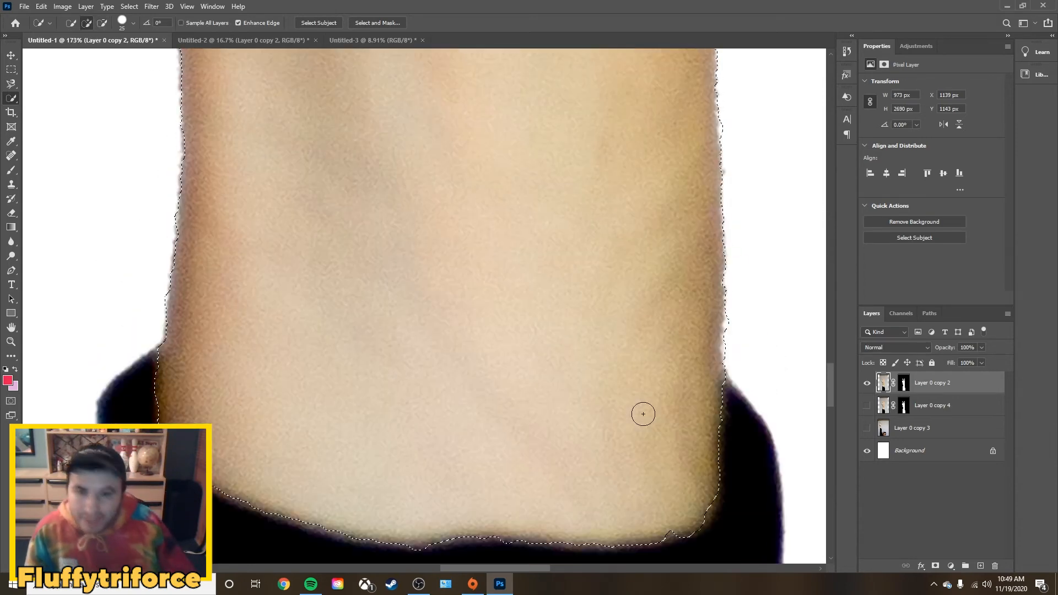
scroll(760, 127, down, 3)
- Invert the selection, fill everything outside the hand on Layer 0 copy 2 with white, and deselect
key(ctrl+shift+i)
key(ctrl+BackSpace)
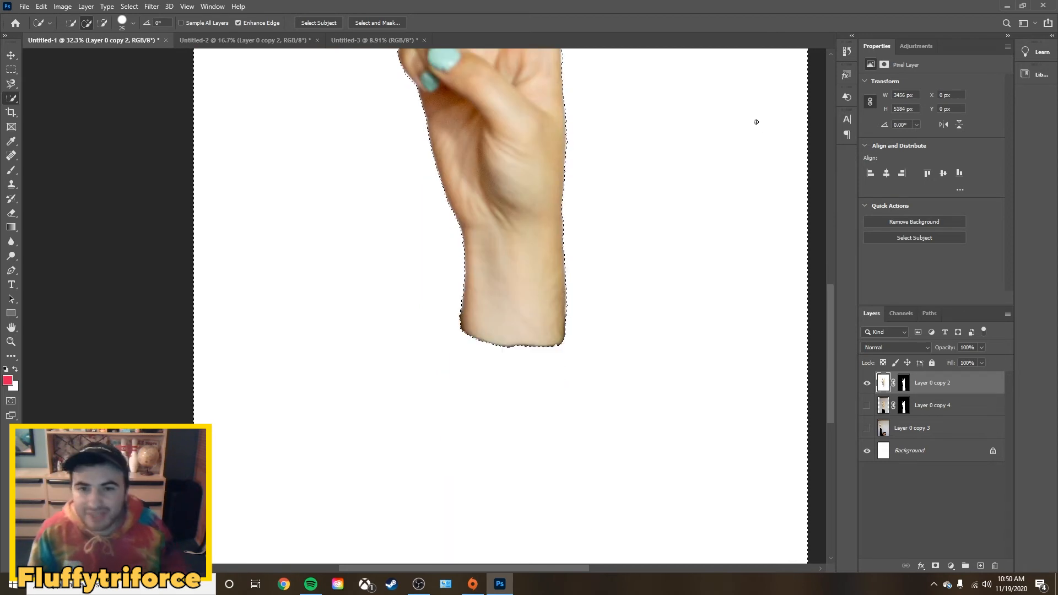
key(ctrl+d)
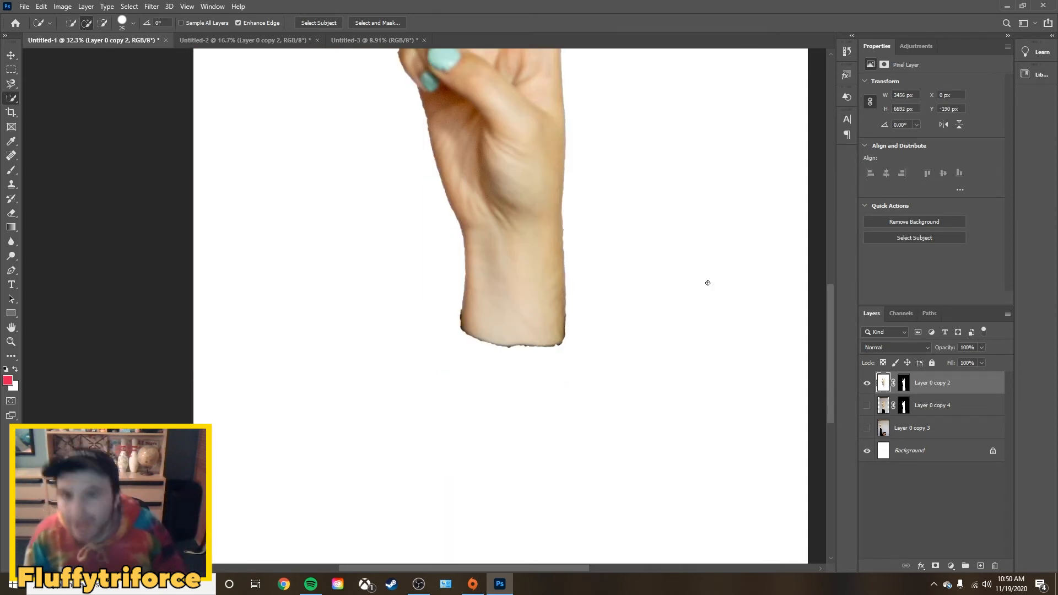
scroll(719, 277, down, 3)
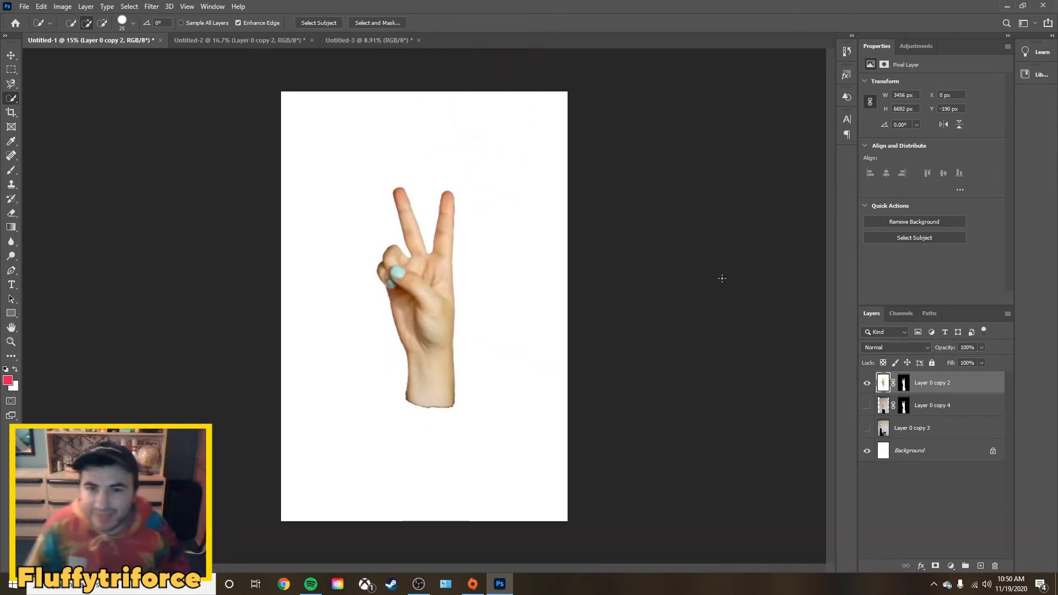
- Erase the dark fringe along the wrist's side and cut lower edge with an 80 px eraser
key(e)
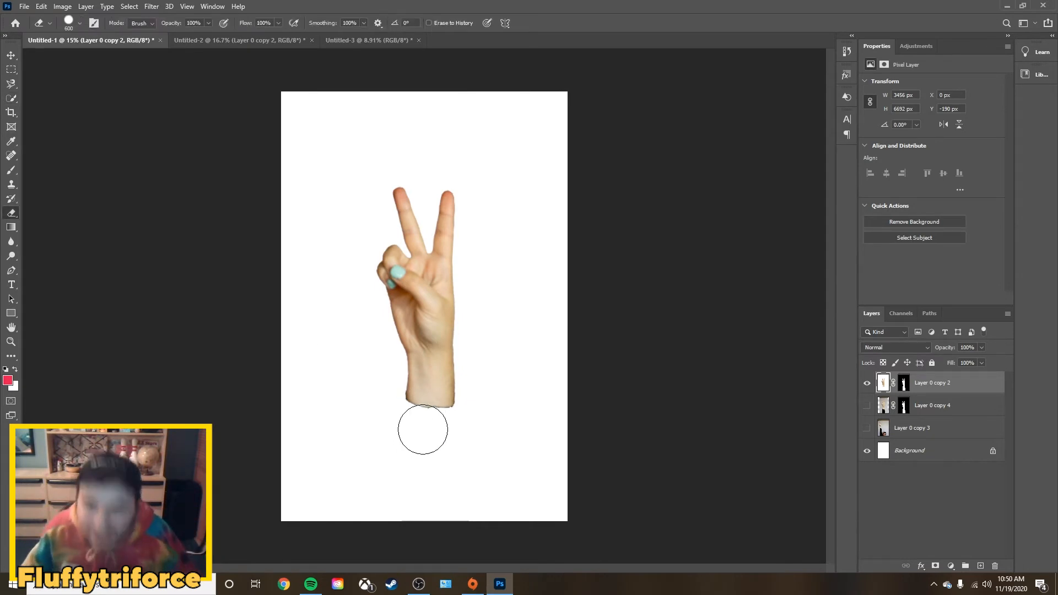
scroll(419, 429, up, 10)
key(bracketleft)
key(bracketleft)
key(bracketleft)
key(bracketleft)
key(bracketleft)
key(bracketleft)
key(bracketleft)
key(bracketleft)
key(bracketleft)
key(bracketleft)
key(bracketleft)
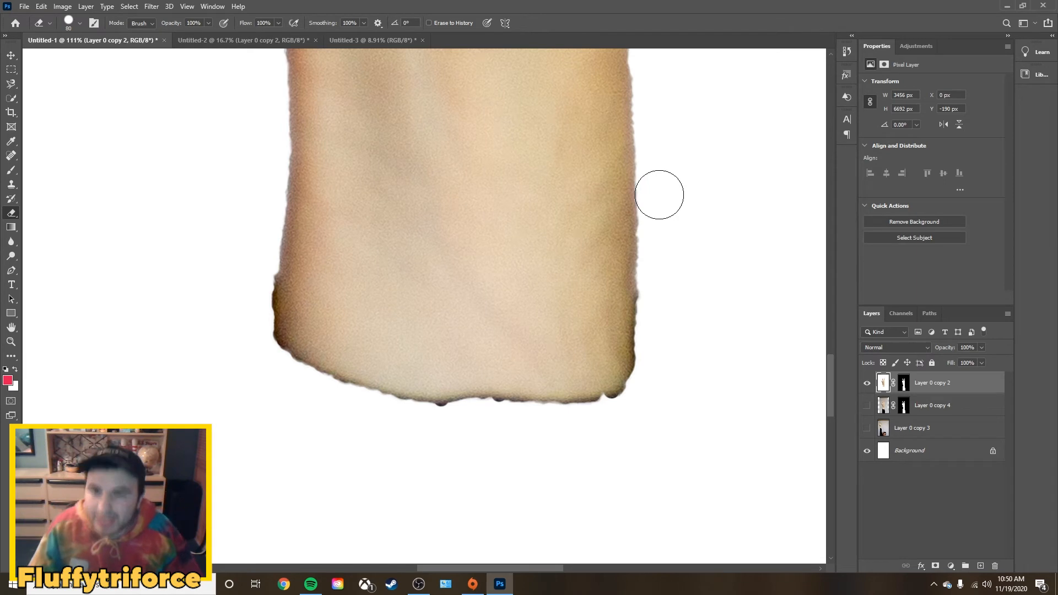
drag(660, 198, 655, 422)
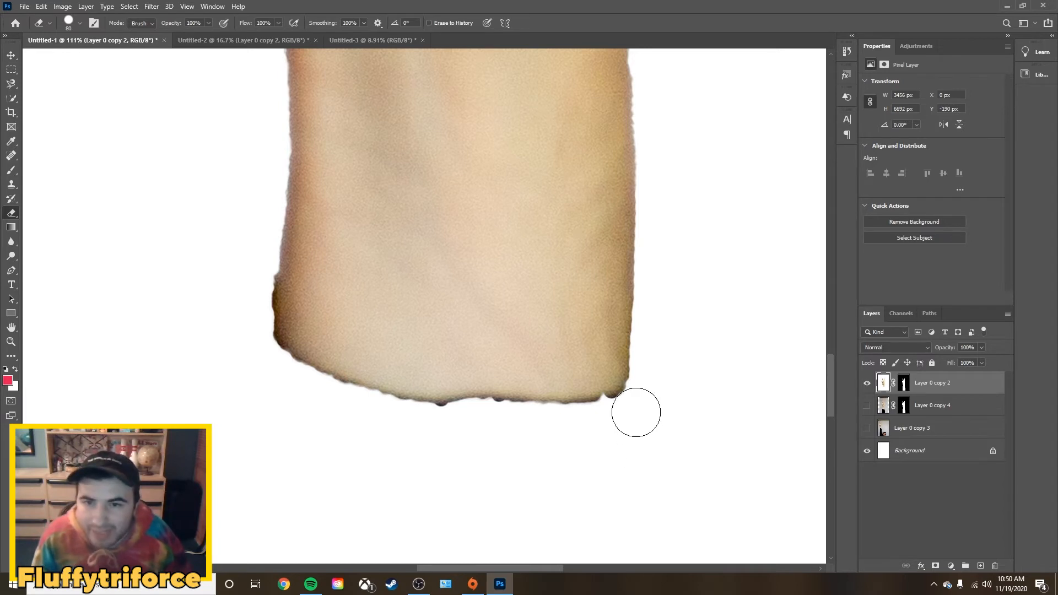
mouse_move(582, 425)
mouse_down()
mouse_move(425, 427)
mouse_move(308, 391)
mouse_move(239, 339)
mouse_up()
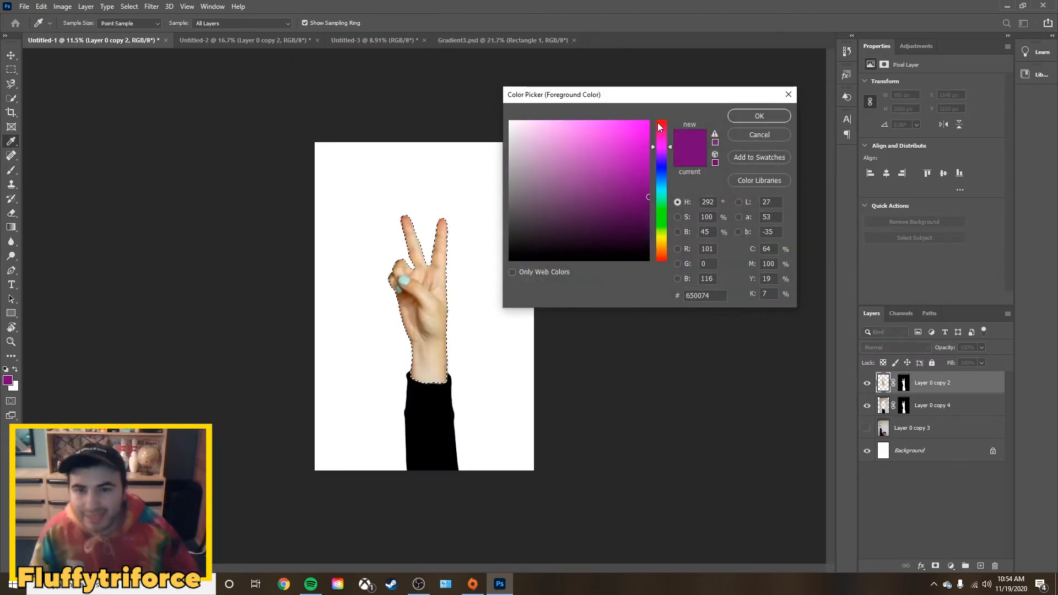
- Try painting the wrist and lower hand on Layer 0 copy 2 with dark red (9f1623)
click(659, 123)
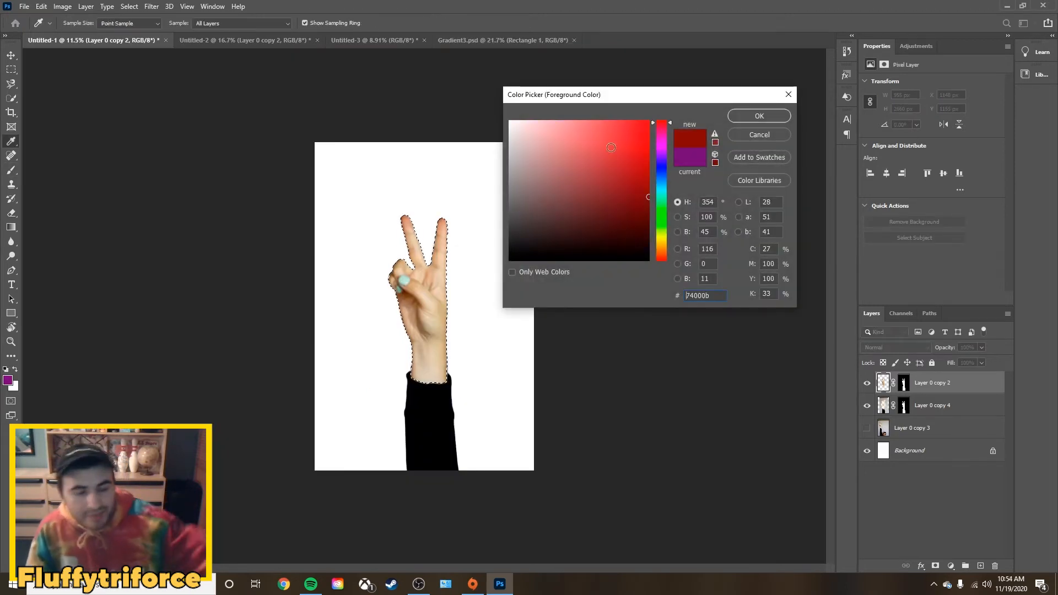
click(643, 150)
click(628, 174)
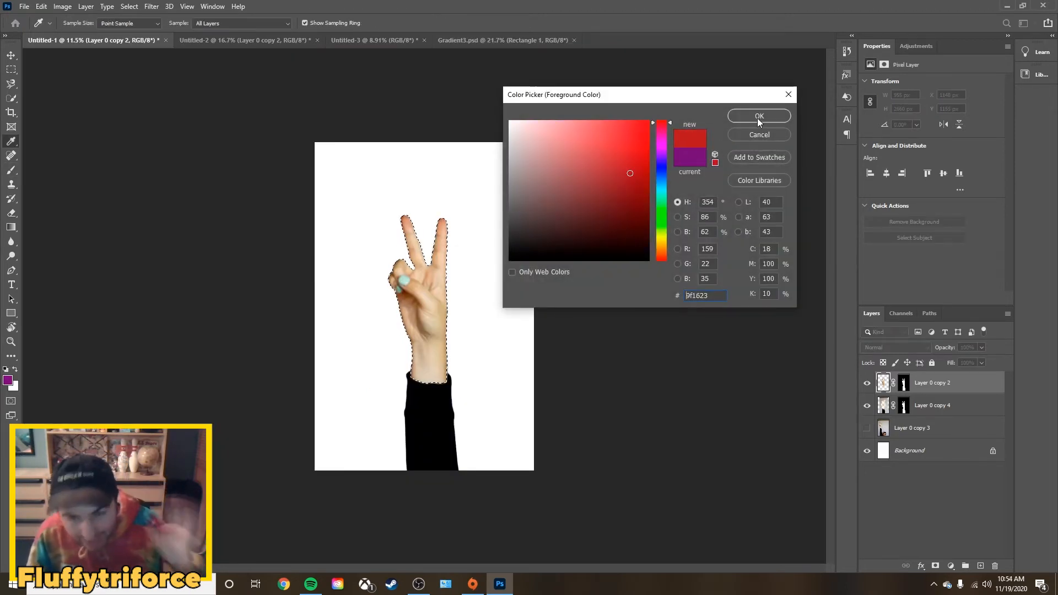
click(758, 117)
key(b)
mouse_move(406, 359)
mouse_down()
mouse_move(378, 365)
mouse_move(477, 365)
mouse_move(452, 362)
mouse_move(465, 352)
mouse_move(358, 330)
mouse_move(375, 355)
mouse_up()
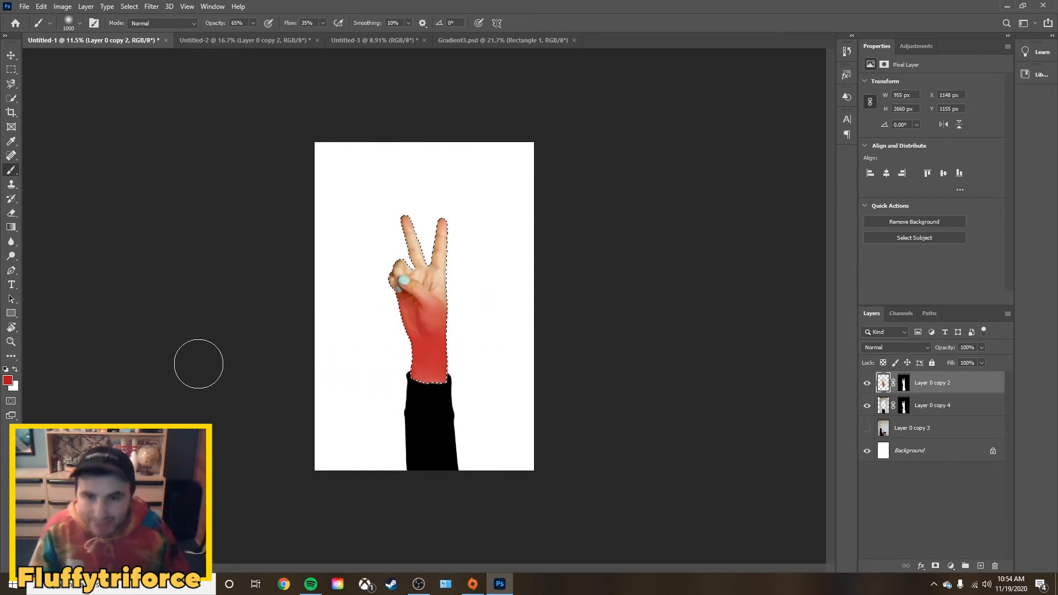
key(ctrl+z)
key(ctrl+z)
- Set the foreground color to red c12433 and paint the wrist and lower hand inside the selection
click(9, 382)
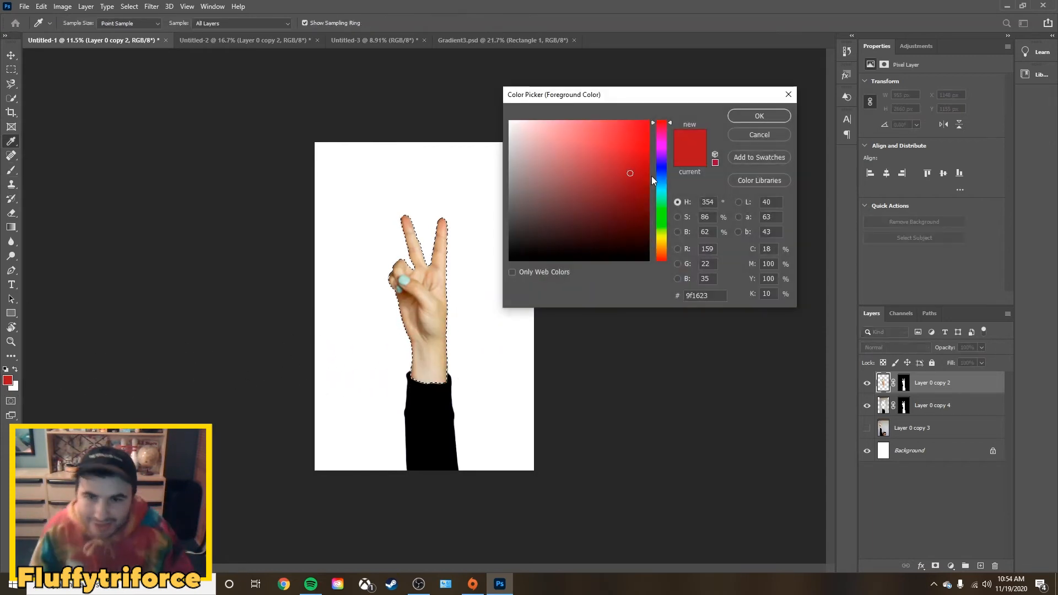
click(622, 155)
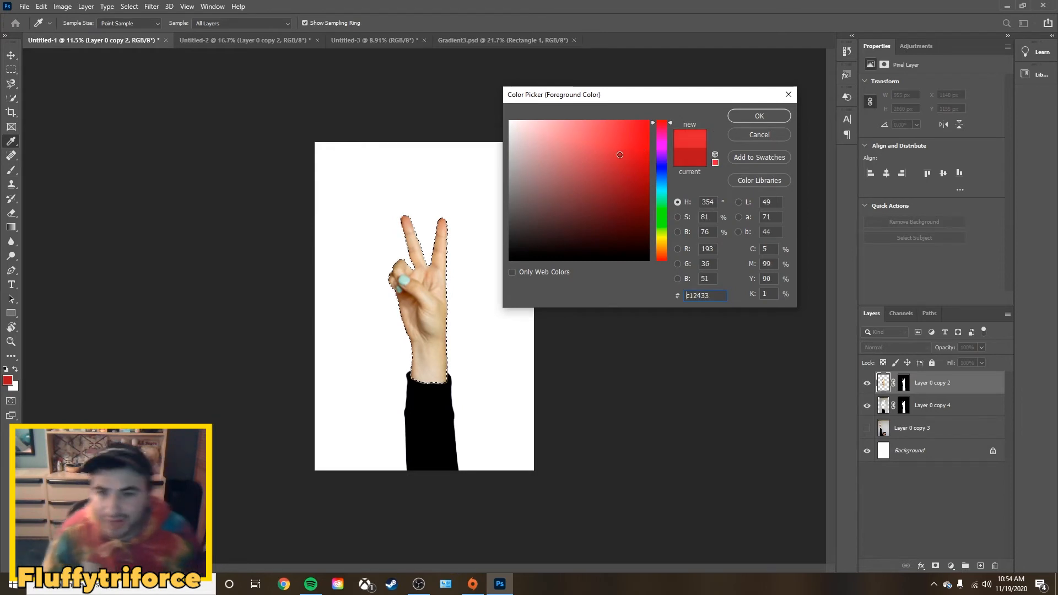
click(785, 114)
drag(427, 353, 472, 367)
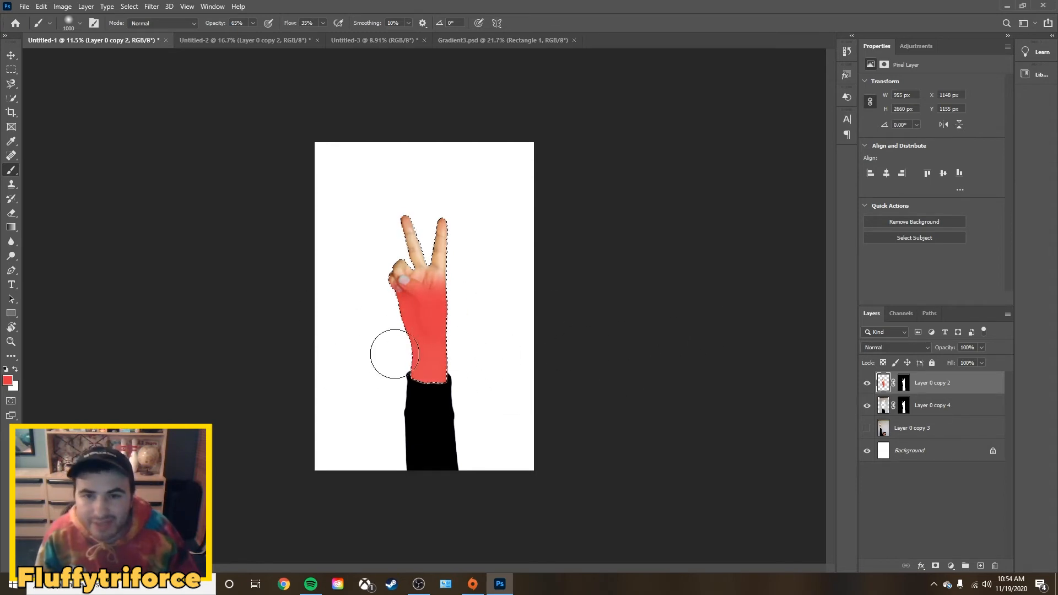
- Set the foreground color to orange d38b4b and paint the palm and curled fingers above the red wrist
scroll(394, 353, up, 5)
scroll(421, 333, down, 3)
scroll(282, 365, down, 1)
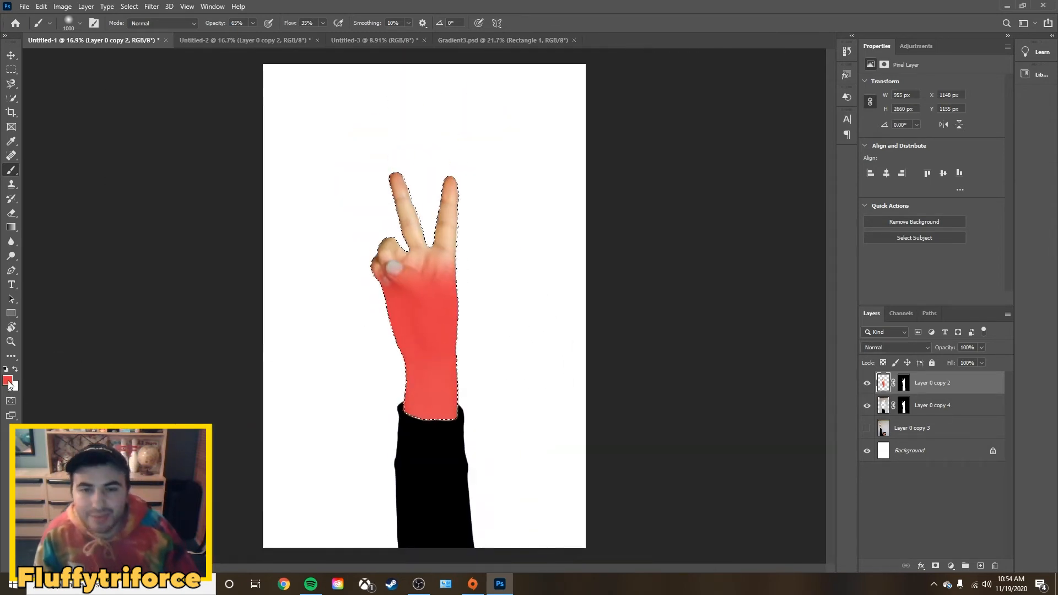
click(8, 381)
drag(661, 238, 657, 251)
drag(599, 145, 598, 144)
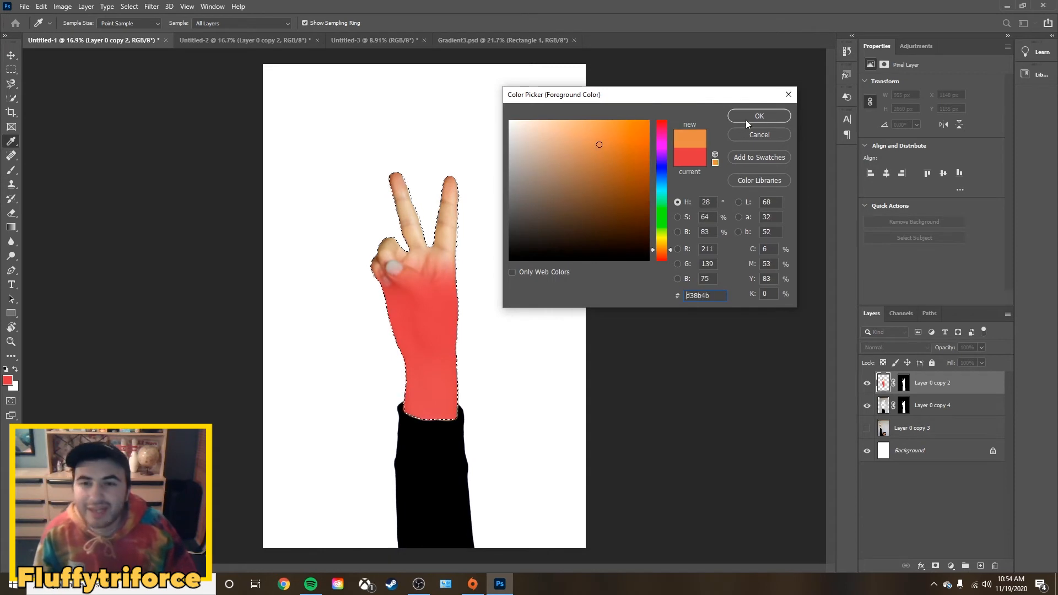
click(748, 117)
mouse_move(406, 299)
mouse_down()
mouse_move(253, 295)
mouse_move(425, 288)
mouse_up()
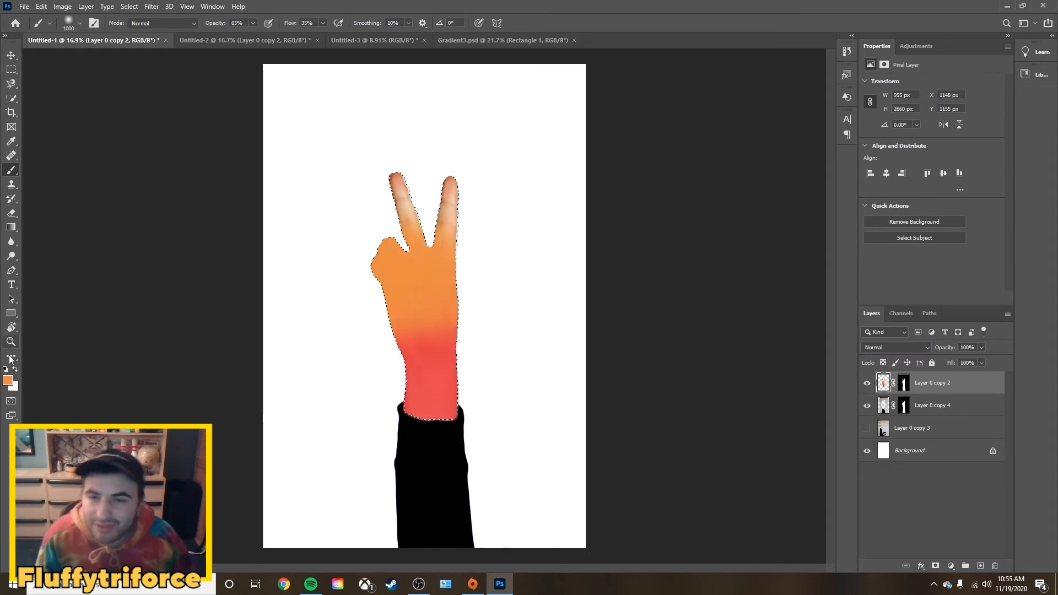
- Paint the raised fingers and upper hand purple, blending into the orange, and deselect the hand
click(8, 380)
click(658, 152)
click(759, 115)
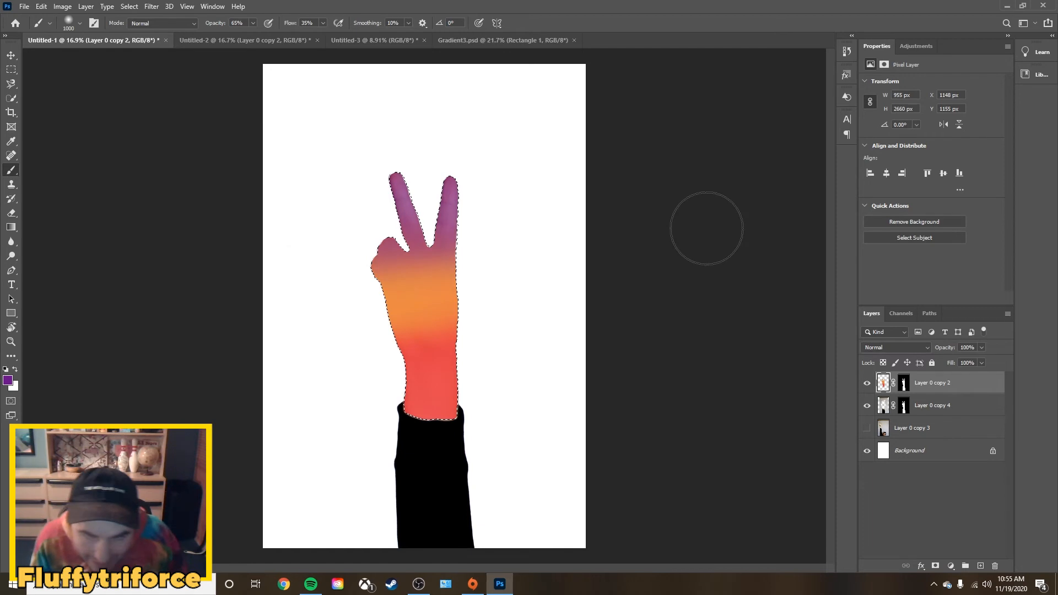
scroll(633, 236, down, 2)
key(ctrl+d)
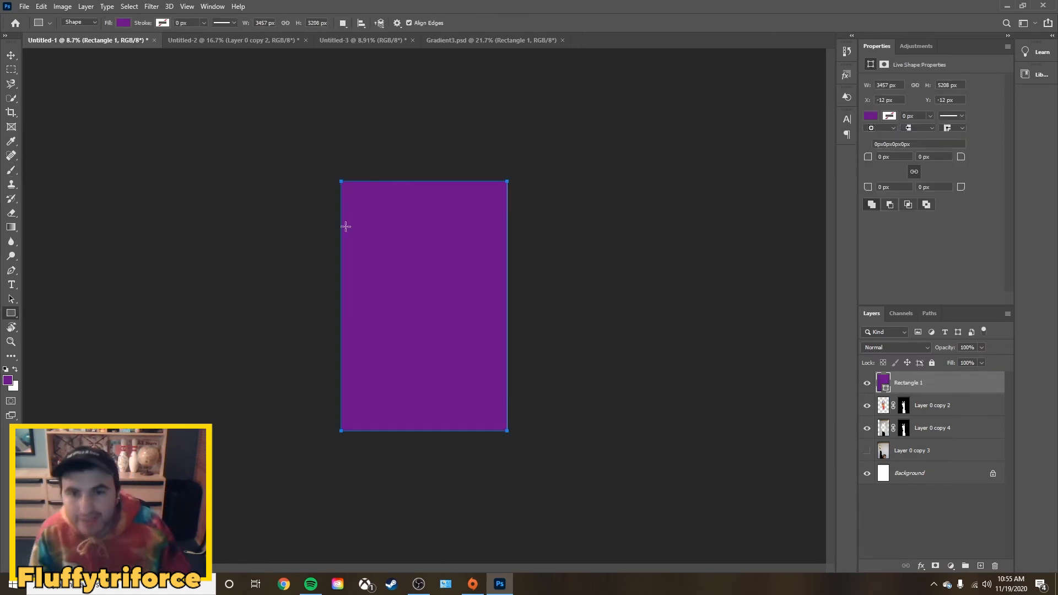
- Place a full-canvas rectangle beneath the arm layers and set its fill to pale lilac f6e5ff
drag(878, 389, 887, 449)
double_click(883, 450)
click(528, 115)
click(522, 120)
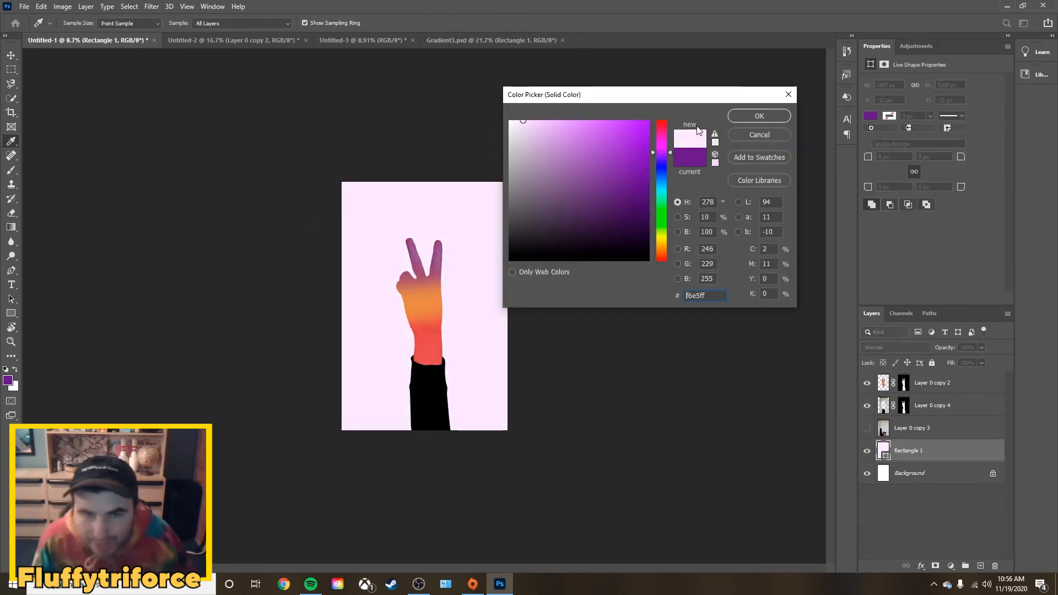
click(747, 118)
- Rasterize the background rectangle and paint three soft spots at its lower right, middle left and upper right in the wrist's red
click(427, 333)
key(b)
click(466, 383)
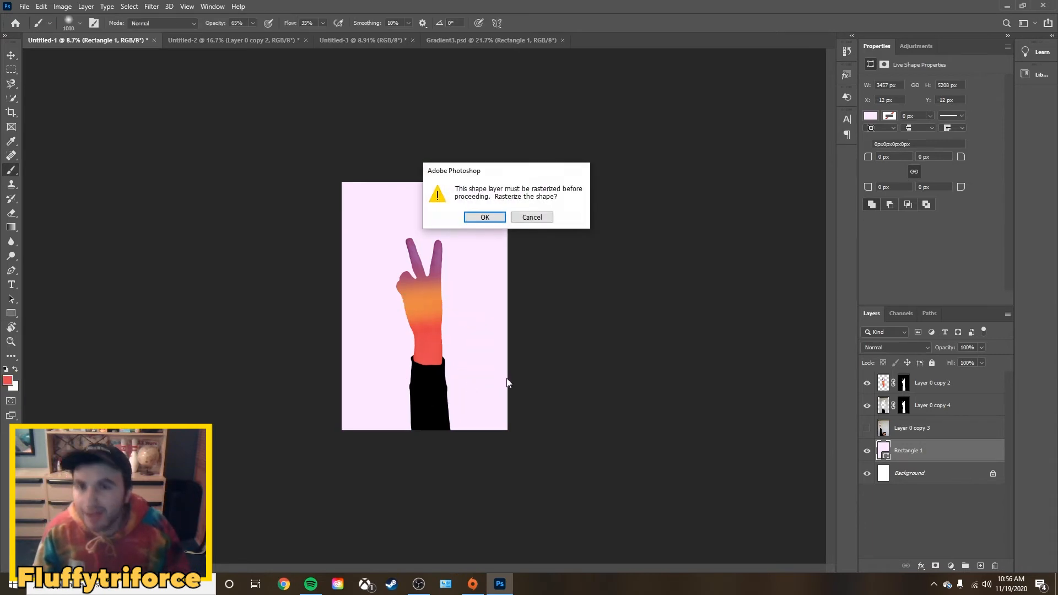
click(481, 215)
mouse_move(471, 380)
mouse_down()
mouse_move(482, 377)
mouse_move(447, 402)
mouse_move(473, 373)
mouse_move(567, 391)
mouse_up()
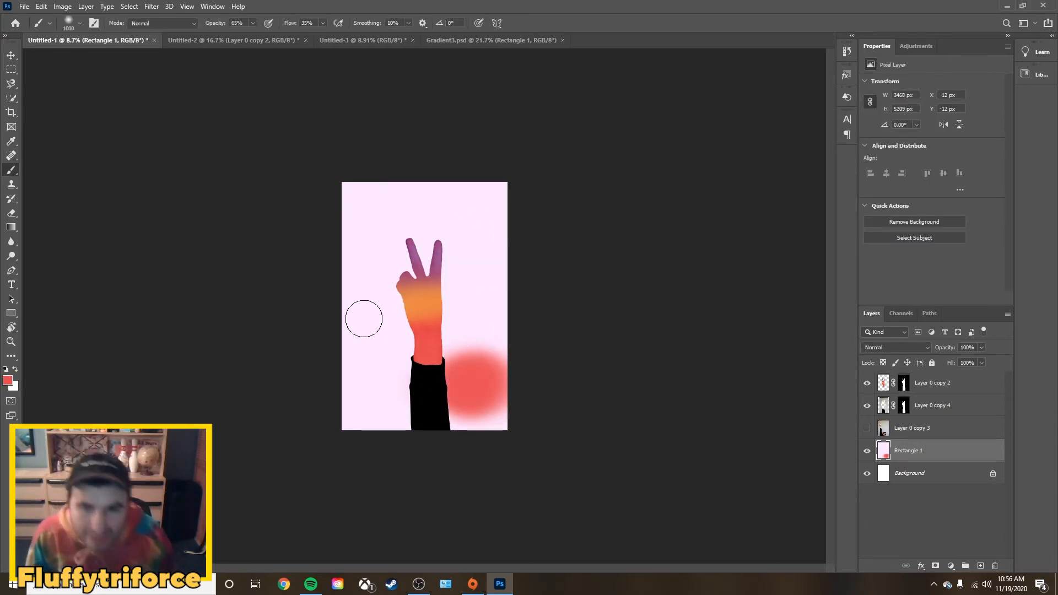
mouse_move(383, 317)
mouse_down()
mouse_move(354, 293)
mouse_move(356, 321)
mouse_move(354, 312)
mouse_move(404, 297)
mouse_move(395, 331)
mouse_move(370, 314)
mouse_up()
mouse_move(468, 212)
mouse_down()
mouse_move(487, 208)
mouse_move(479, 226)
mouse_move(514, 213)
mouse_up()
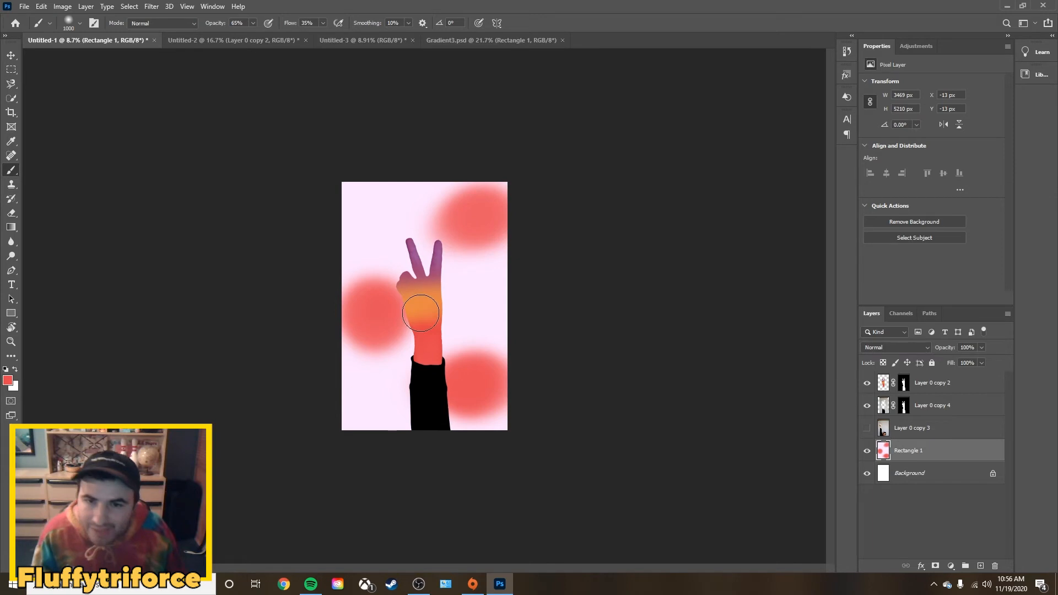
- Sample the hand's orange and paint soft spots at the background's lower left, upper left and middle right
key(i)
click(435, 294)
key(b)
mouse_move(389, 361)
mouse_down()
mouse_move(370, 394)
mouse_move(347, 376)
mouse_move(366, 419)
mouse_move(386, 415)
mouse_move(344, 360)
mouse_move(352, 393)
mouse_up()
mouse_move(379, 229)
mouse_down()
mouse_move(420, 224)
mouse_move(390, 237)
mouse_up()
mouse_move(480, 281)
mouse_down()
mouse_move(541, 290)
mouse_move(506, 322)
mouse_move(472, 307)
mouse_up()
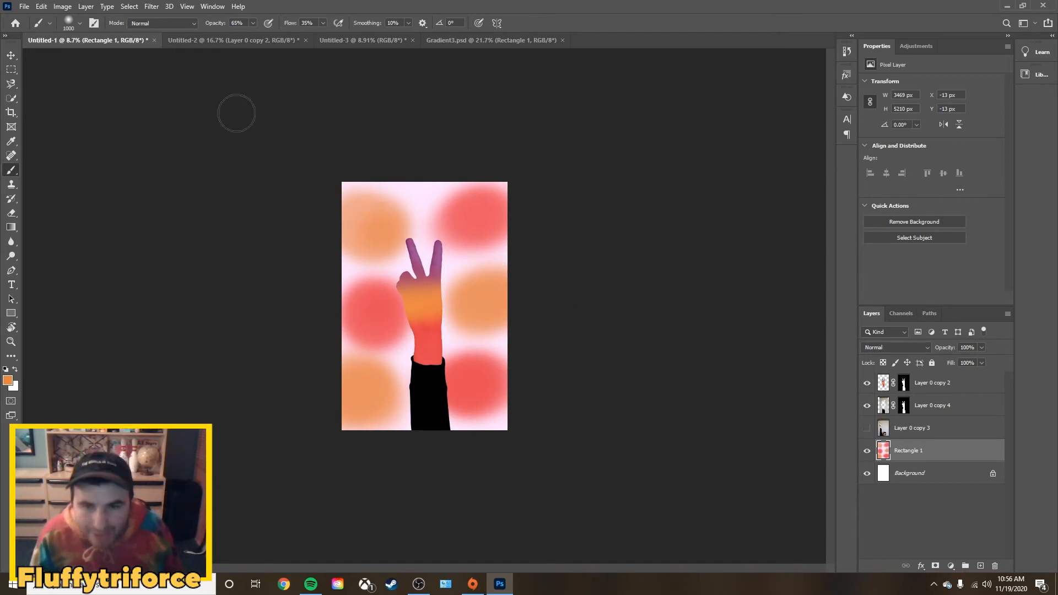
- Sample the fingers' purple and paint it over the pale gaps between the spots and along the background's edges
key(i)
click(439, 266)
key(b)
mouse_move(491, 343)
mouse_down()
mouse_move(354, 354)
mouse_move(453, 337)
mouse_up()
drag(424, 198, 427, 226)
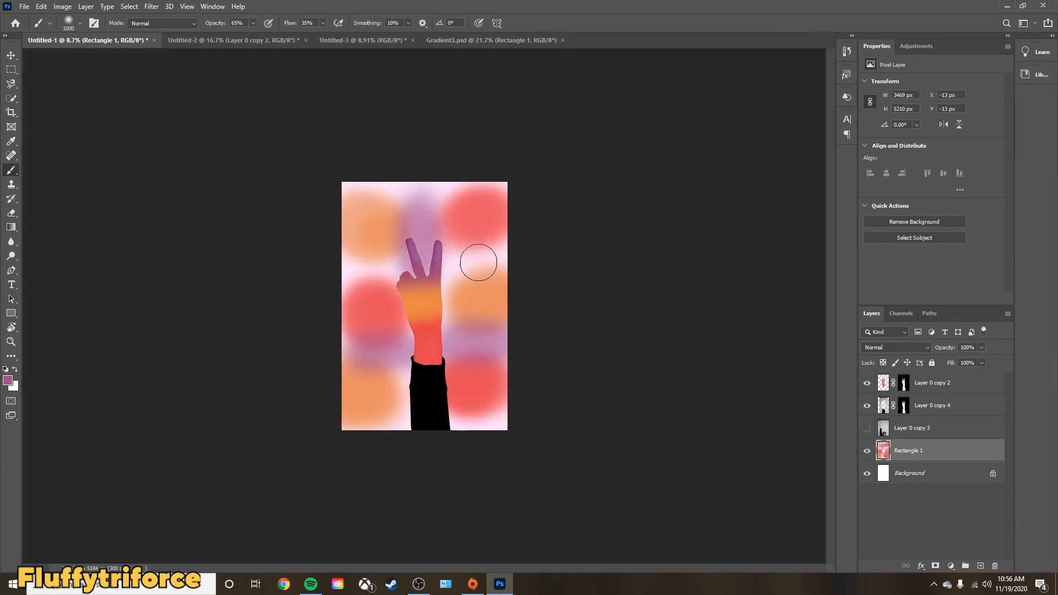
mouse_move(490, 428)
mouse_down()
mouse_move(418, 448)
mouse_move(666, 432)
mouse_up()
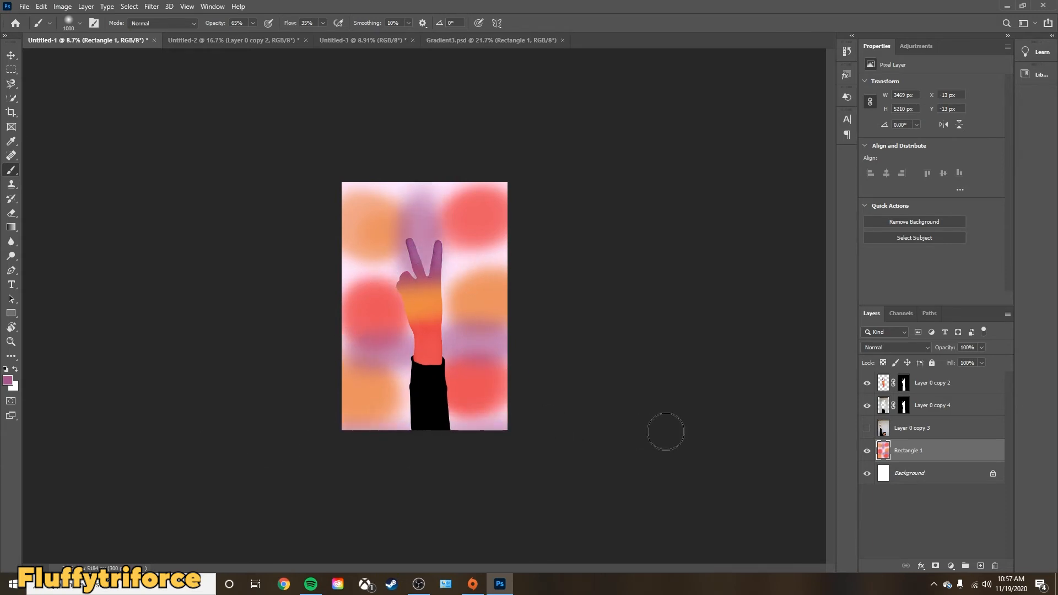
drag(502, 265, 210, 273)
drag(357, 180, 508, 176)
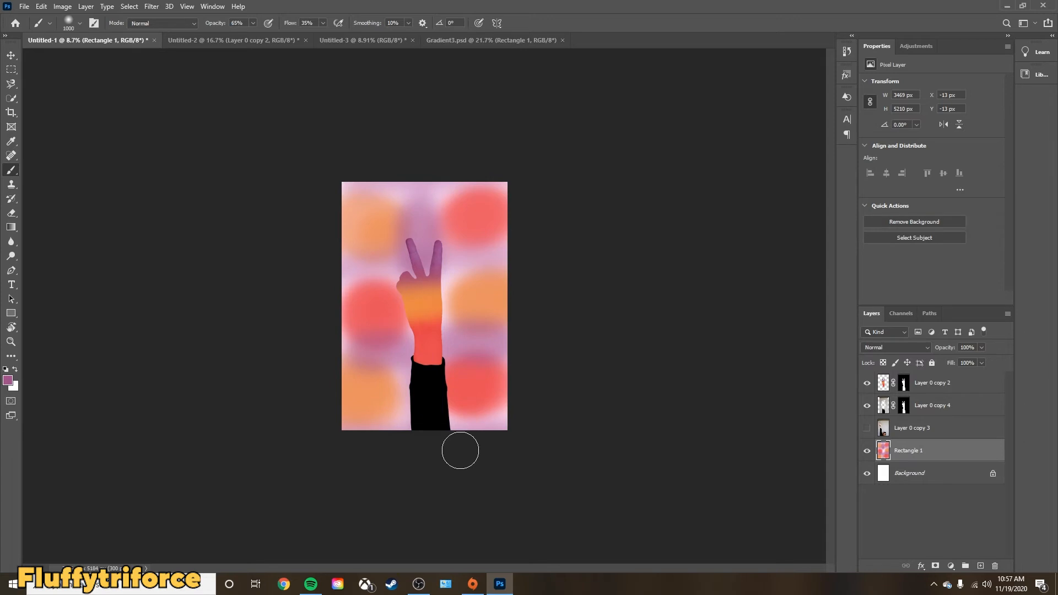
- Apply a blur filter to the painted Rectangle 1 background
key(v)
click(151, 7)
mouse_move(165, 163)
click(309, 162)
click(585, 119)
- Enlarge the background layer to about 8200 × 12316 px and reposition it behind the arm
key(ctrl+t)
drag(506, 431, 735, 551)
drag(466, 356, 501, 339)
key(Return)
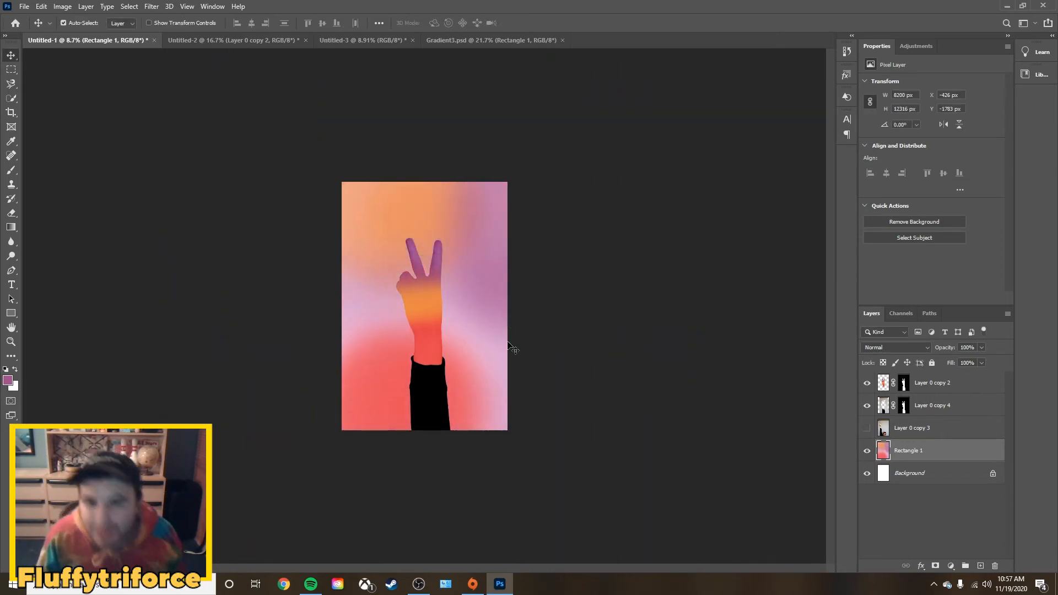
- Select the two arm layers, Layer 0 copy 4 and Layer 0 copy 2, together
scroll(512, 349, up, 5)
scroll(500, 337, down, 7)
scroll(495, 334, up, 3)
click(962, 410)
shift+click(960, 387)
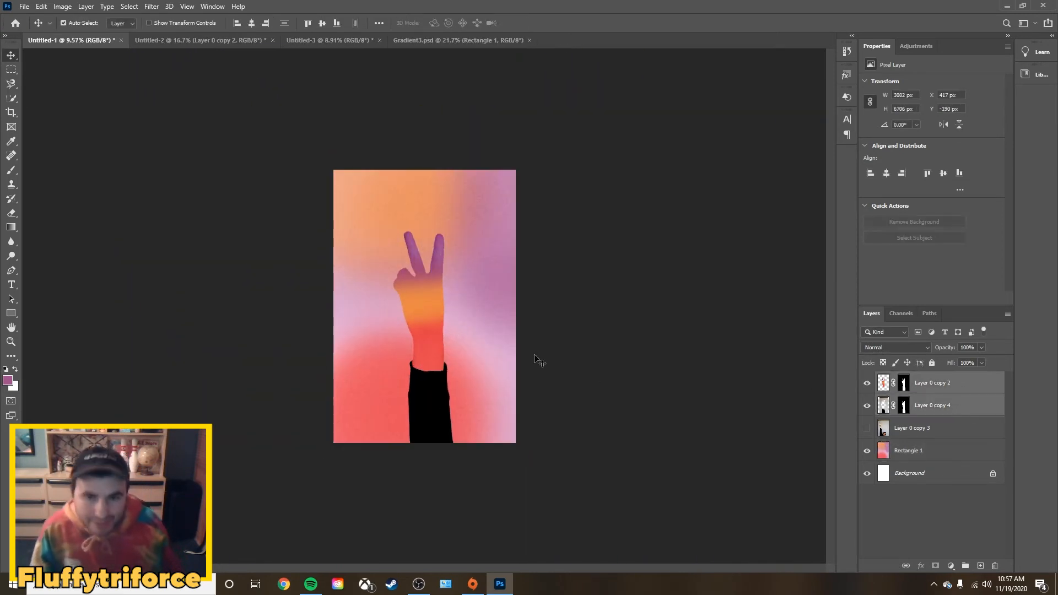
scroll(480, 368, down, 4)
click(570, 354)
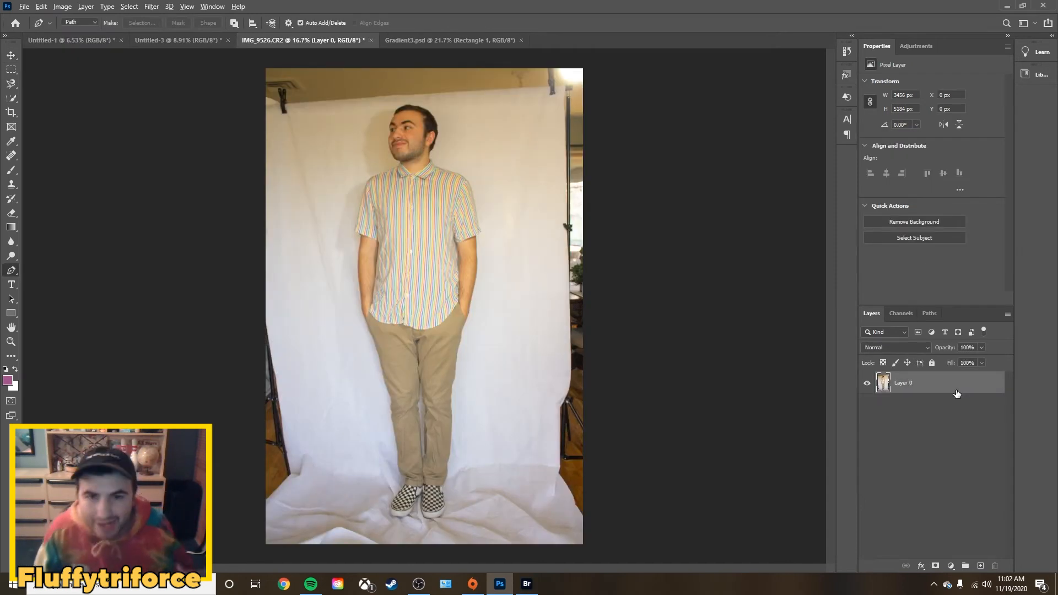
- In IMG_9526.CR2, keep a hidden duplicate of Layer 0 beneath it and remove the background from Layer 0
drag(955, 391, 951, 397)
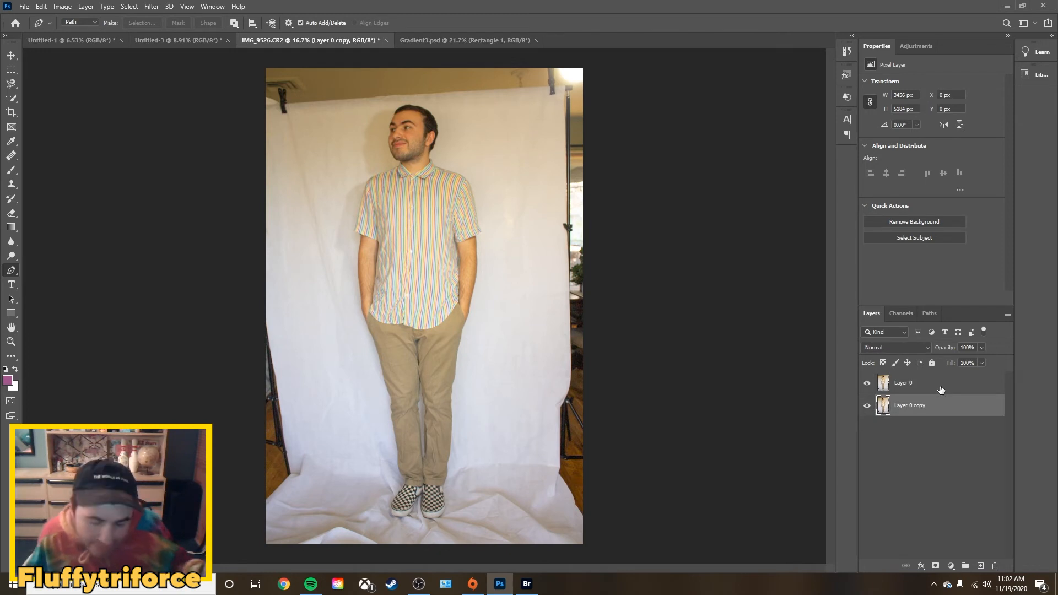
click(941, 390)
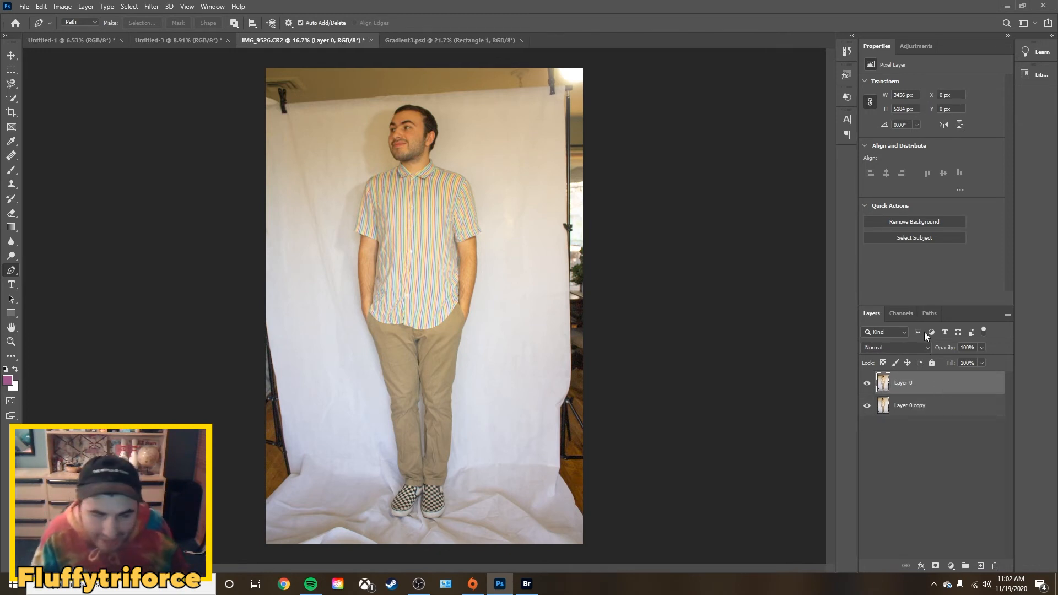
click(899, 221)
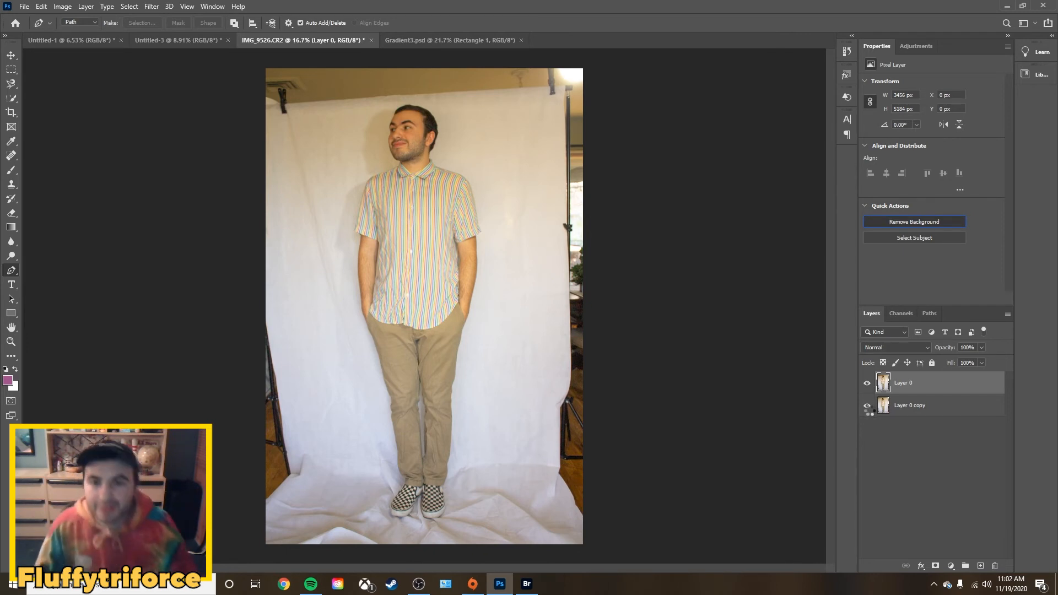
click(868, 408)
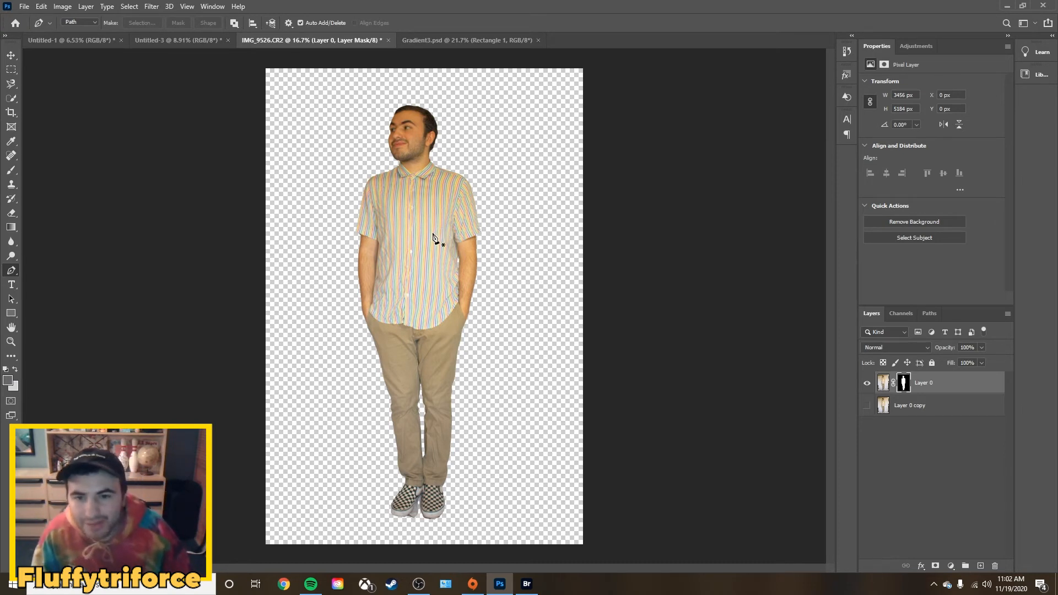
- Duplicate the cut-out Layer 0 on top and hide the original layer
scroll(434, 237, up, 3)
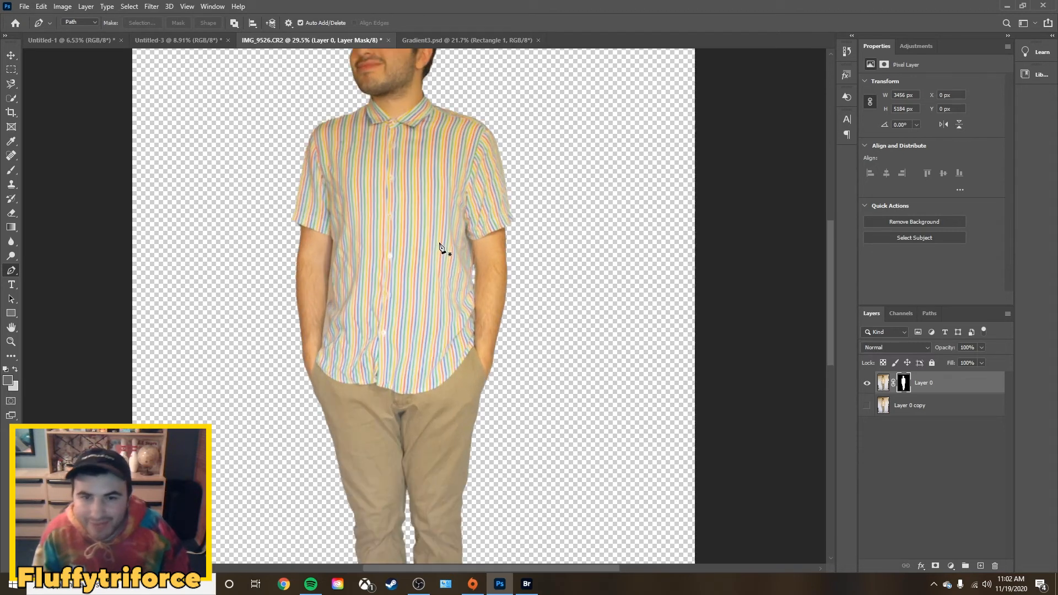
scroll(441, 248, up, 3)
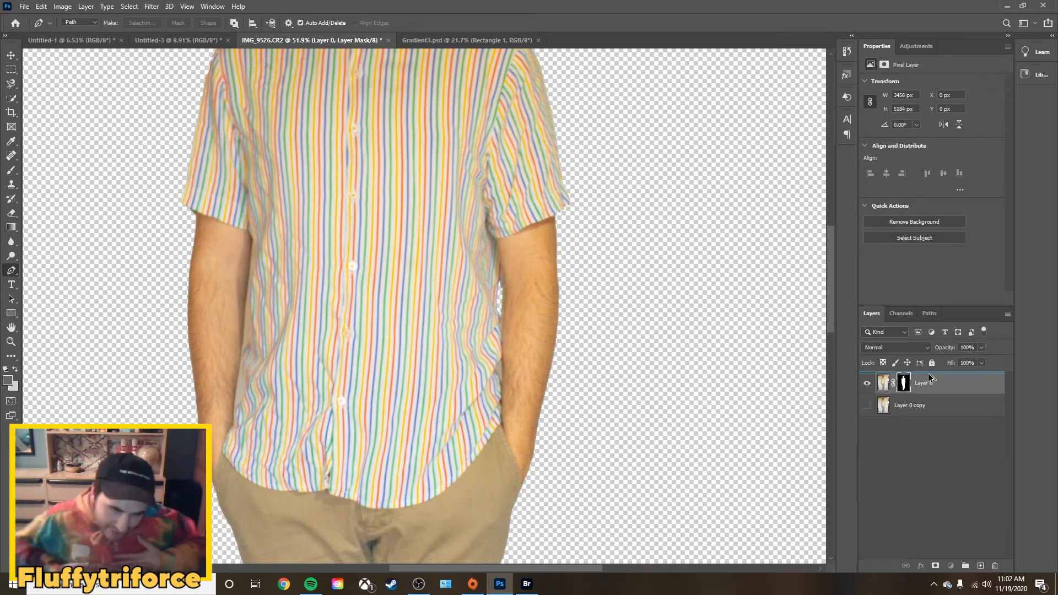
key(ctrl+j)
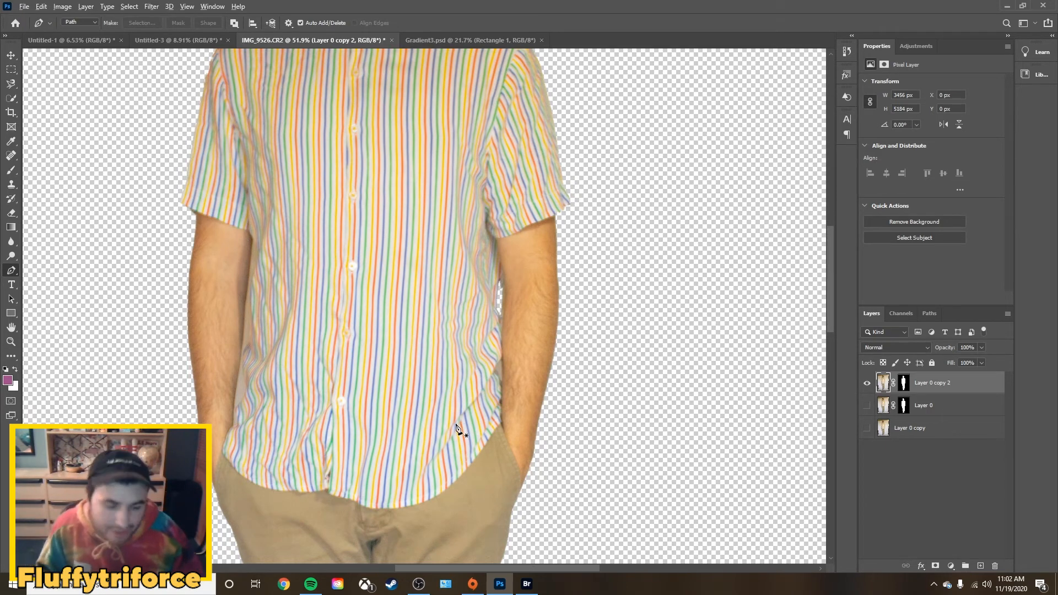
- Trace the shirt's bottom hem with the Pen tool, working toward the pocket at the image's right
scroll(457, 429, up, 5)
drag(457, 428, 746, 333)
scroll(344, 399, up, 9)
click(325, 323)
click(492, 468)
click(614, 482)
click(746, 479)
drag(762, 493, 300, 403)
click(474, 466)
click(608, 462)
click(756, 408)
drag(758, 409, 354, 446)
click(492, 304)
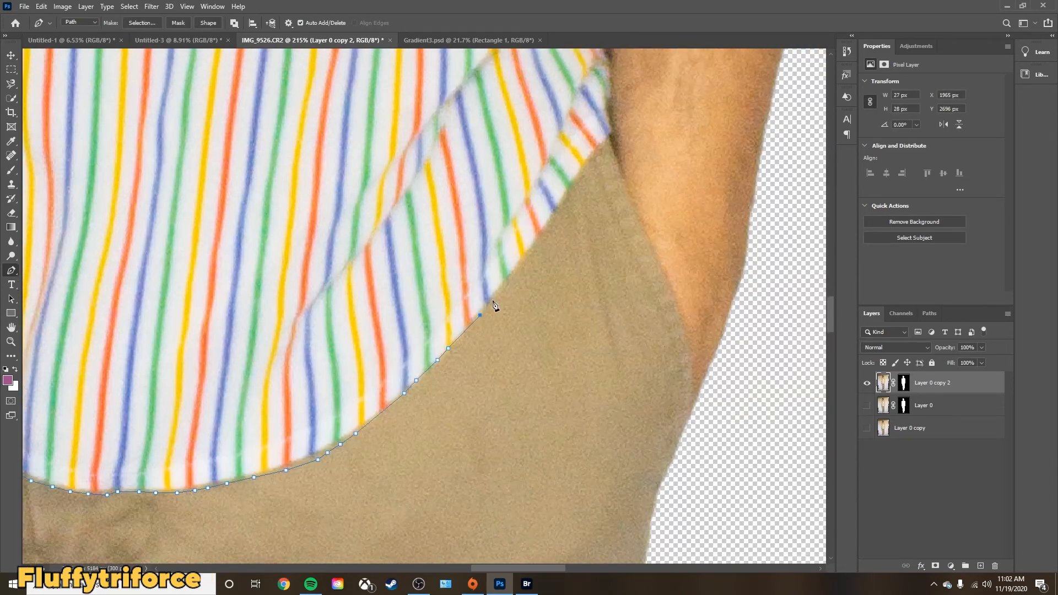
- Continue the path up the shirt's right-hand side along the inner arm to the armpit
drag(573, 204, 575, 300)
click(613, 252)
drag(613, 72, 612, 260)
click(613, 204)
drag(614, 175, 616, 441)
click(616, 164)
drag(618, 153, 617, 259)
- Extend the path along the right-hand sleeve's hem and up its outer edge
click(643, 114)
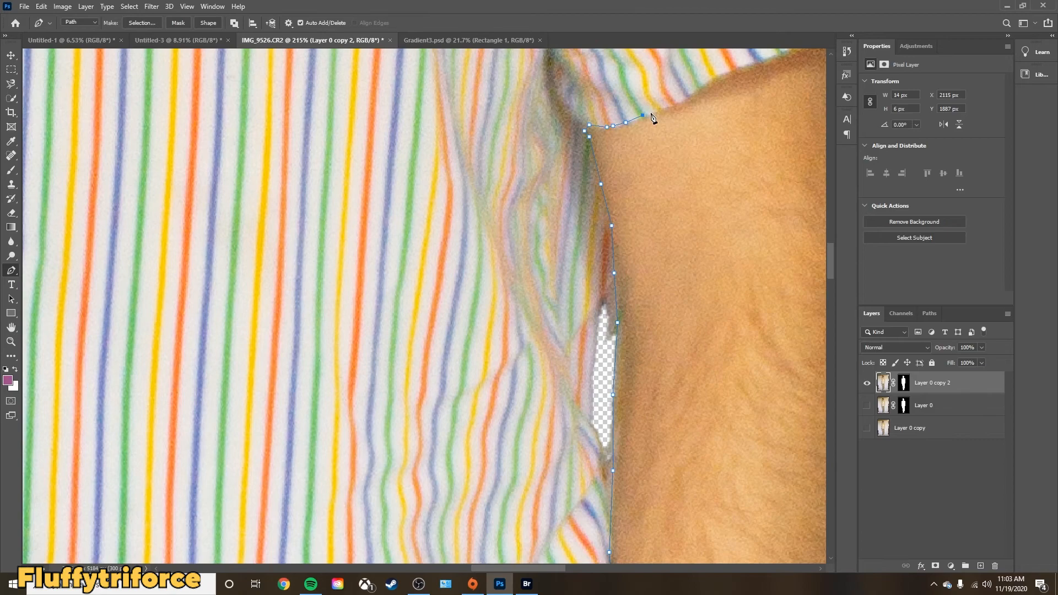
drag(654, 118, 654, 208)
click(772, 147)
drag(784, 148, 459, 235)
click(567, 169)
scroll(571, 168, up, 4)
click(524, 206)
scroll(518, 187, up, 5)
click(472, 206)
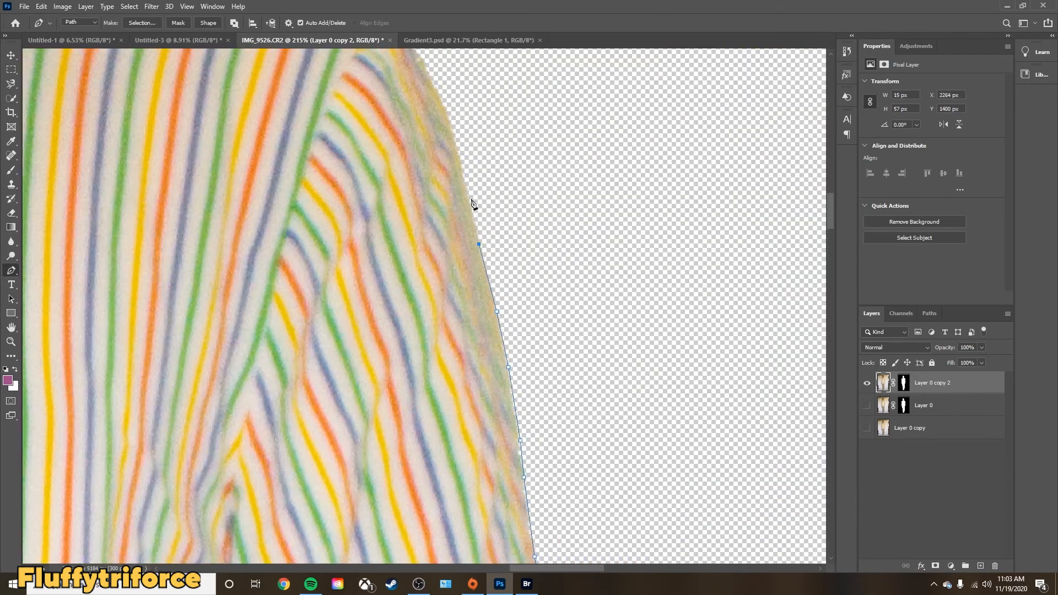
- Continue the path over the right-hand shoulder to the base of the collar
scroll(453, 143, up, 2)
click(395, 153)
scroll(361, 117, up, 1)
click(180, 98)
scroll(164, 99, up, 2)
scroll(164, 99, left, 5)
click(422, 186)
click(386, 170)
- Trace the collar's inner edge around the neck to its opposite side
click(284, 90)
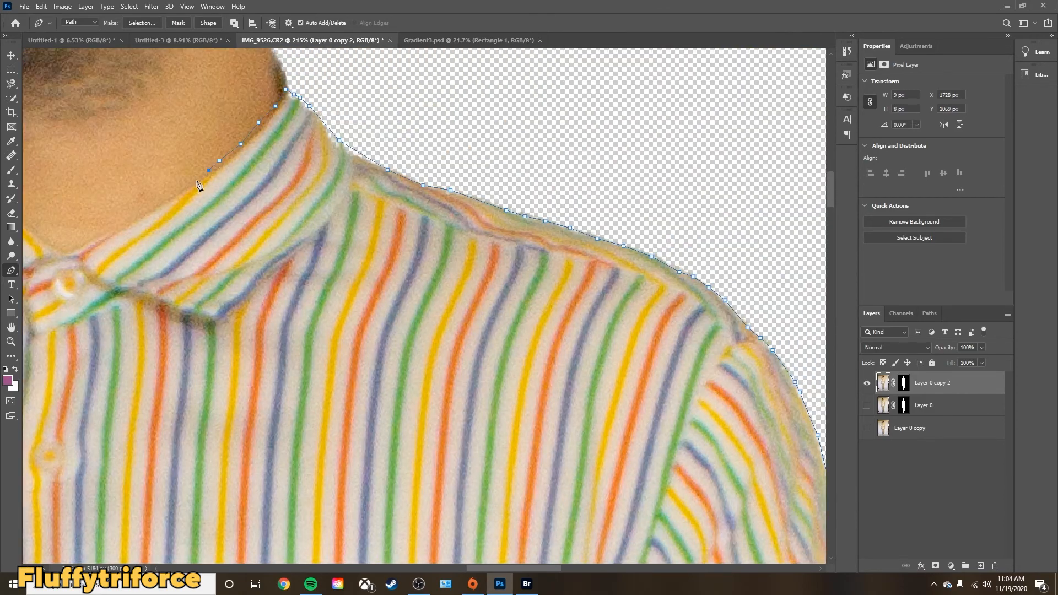
click(147, 212)
scroll(72, 249, left, 5)
click(416, 252)
scroll(392, 243, up, 1)
click(281, 173)
click(186, 204)
- Continue the path across the left-hand shoulder and down the outer edge of that sleeve
scroll(182, 218, left, 6)
click(583, 255)
click(427, 301)
scroll(370, 326, down, 3)
click(314, 313)
scroll(313, 314, down, 5)
click(253, 276)
scroll(241, 354, down, 4)
- Trace the left-hand sleeve's hem and the shirt's side along the inner arm, closing the path at the bottom hem
click(189, 383)
click(281, 435)
click(382, 471)
scroll(465, 499, down, 7)
click(465, 297)
click(444, 480)
scroll(444, 480, down, 6)
click(399, 394)
scroll(562, 217, down, 6)
- Convert the shirt path into a selection and invert it
click(142, 23)
click(588, 160)
scroll(440, 248, down, 5)
key(v)
scroll(206, 197, down, 3)
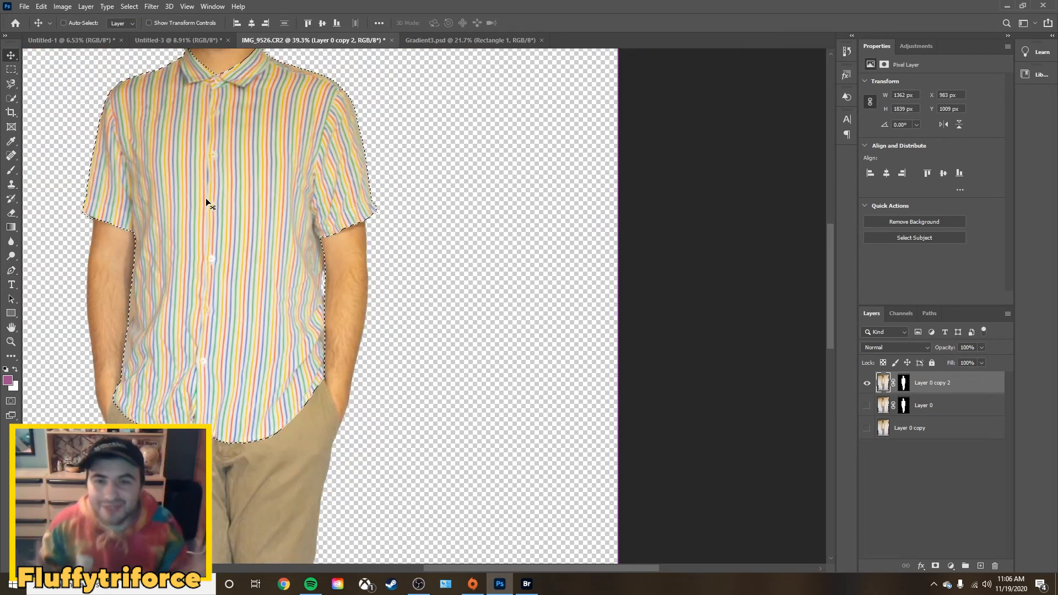
key(ctrl+shift+i)
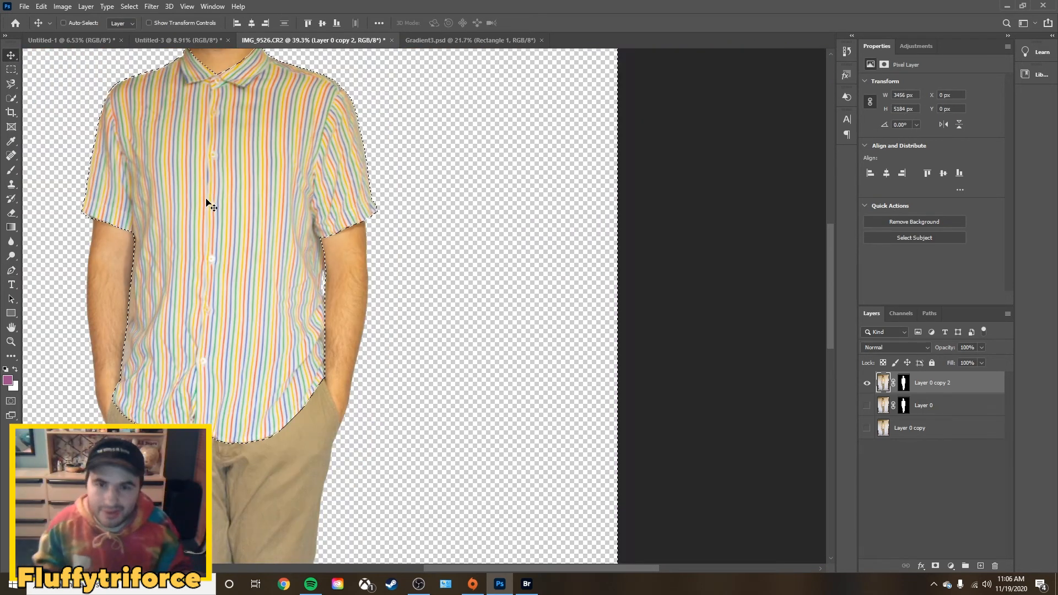
- Delete everything outside the shirt on the top layer, and compare it with the full-figure layer
key(Delete)
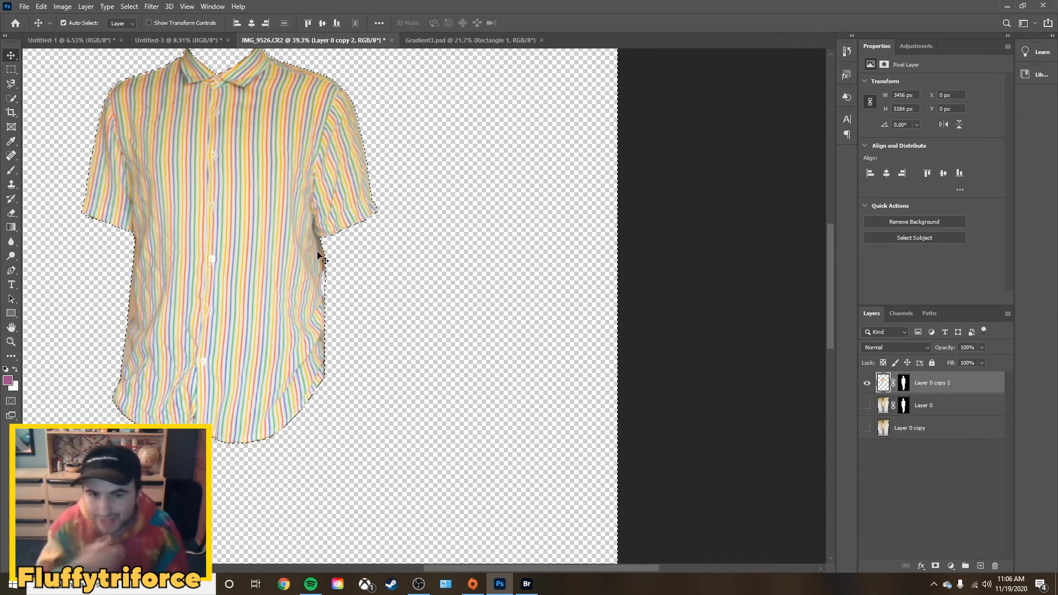
click(866, 406)
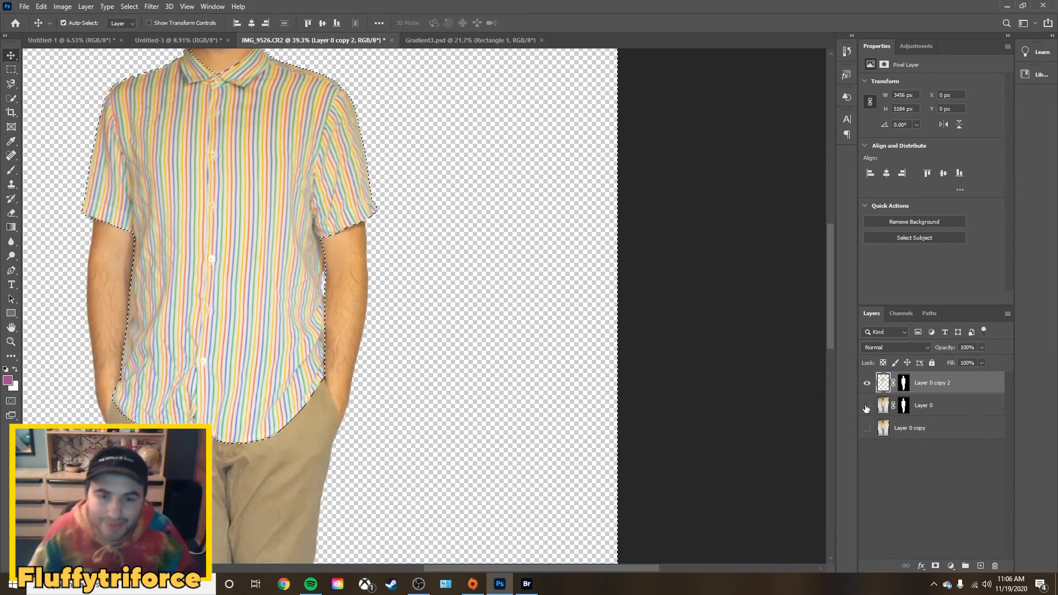
click(866, 406)
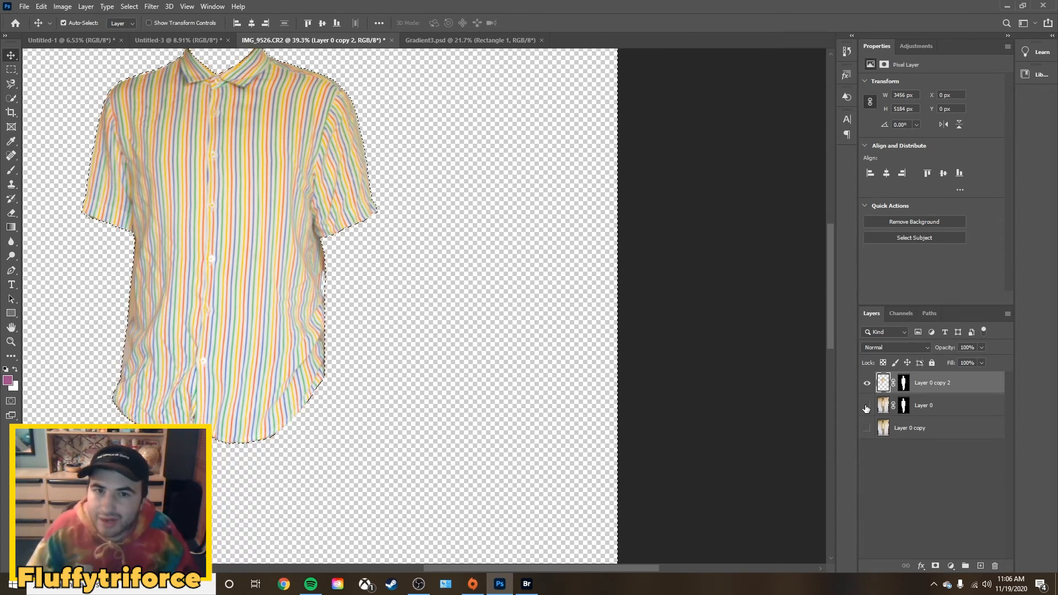
- Fill the shirt with the custom turquoise-yellow-pink-mint-purple linear gradient, running from the collar straight down past the canvas's bottom edge
key(g)
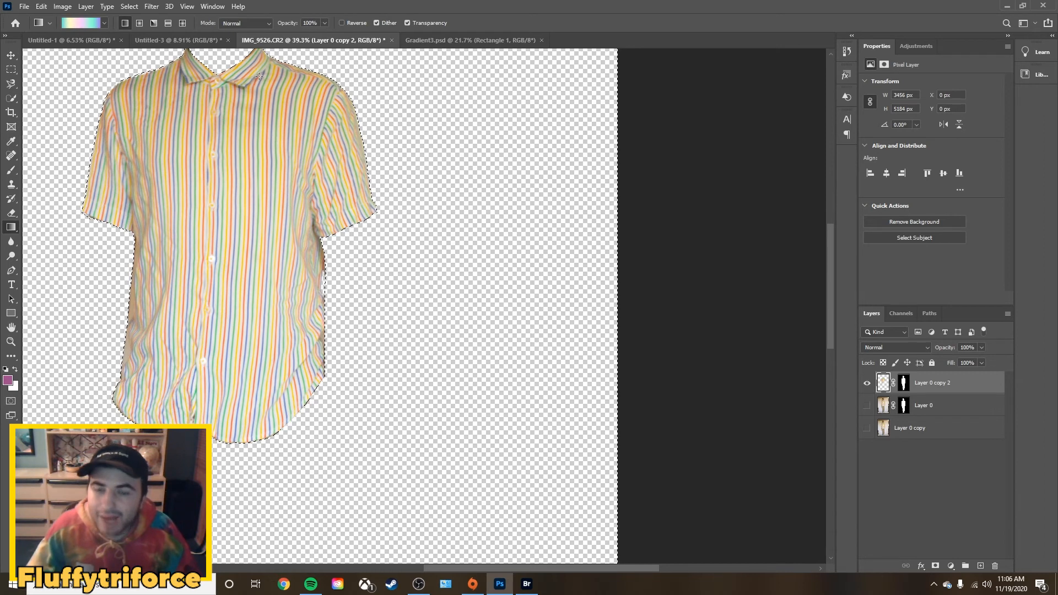
scroll(221, 104, down, 3)
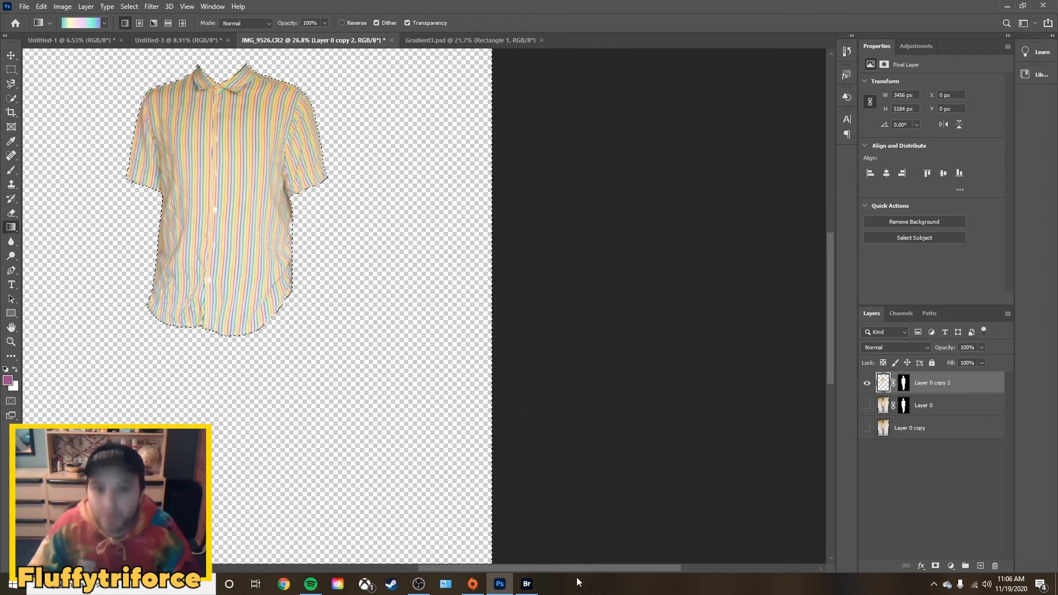
drag(573, 568, 538, 561)
scroll(386, 331, up, 3)
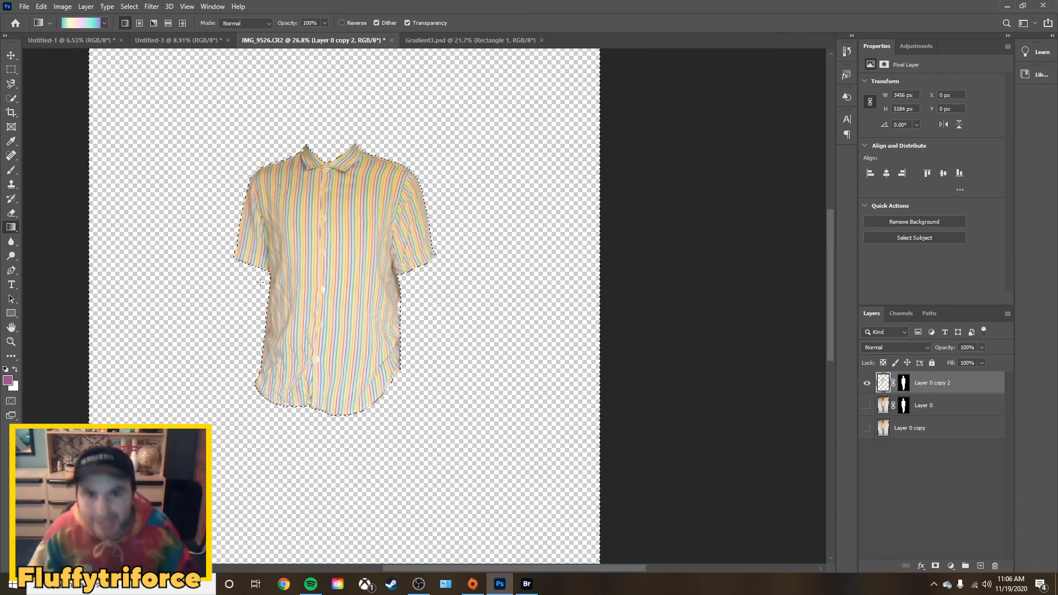
click(67, 24)
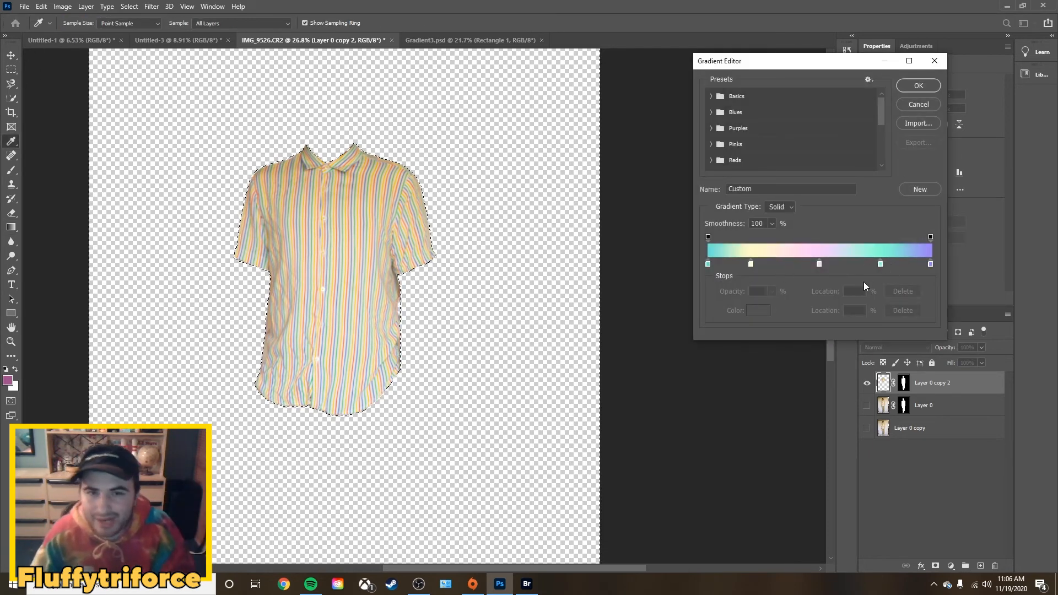
click(918, 86)
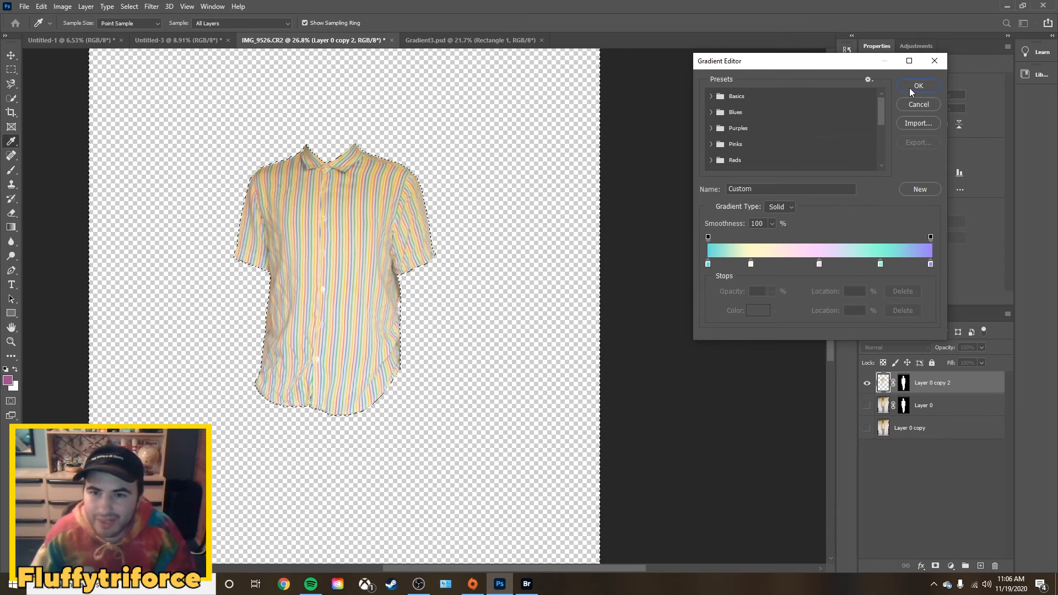
click(923, 86)
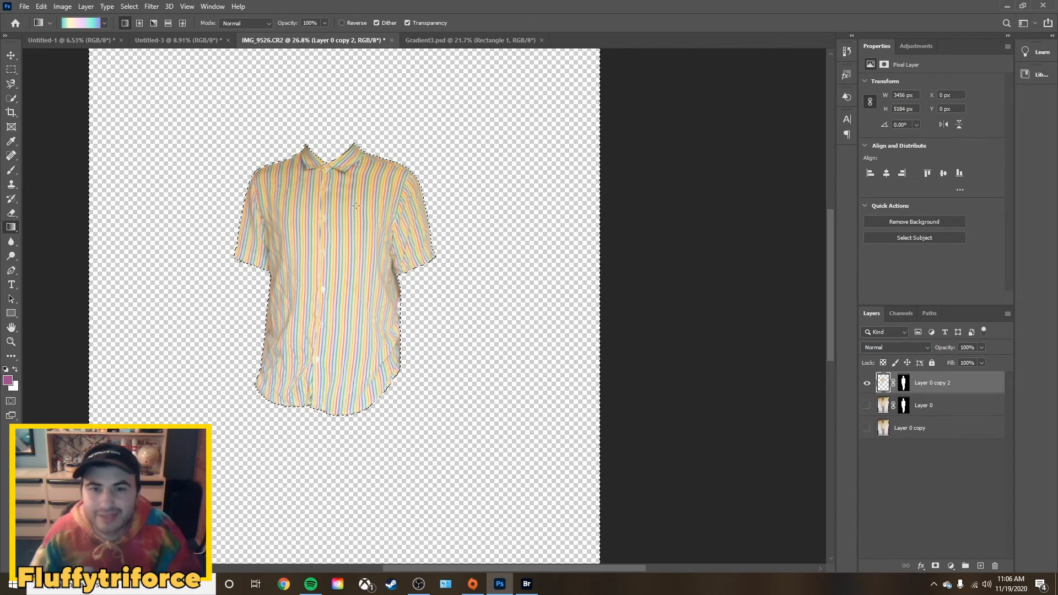
scroll(419, 179, down, 2)
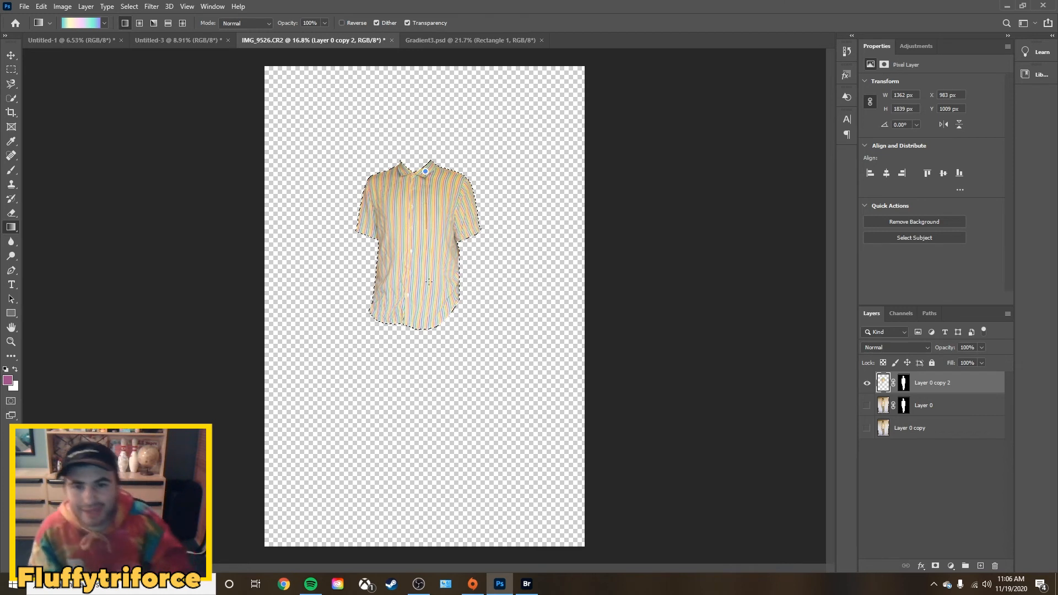
drag(429, 319, 430, 432)
drag(431, 496, 433, 518)
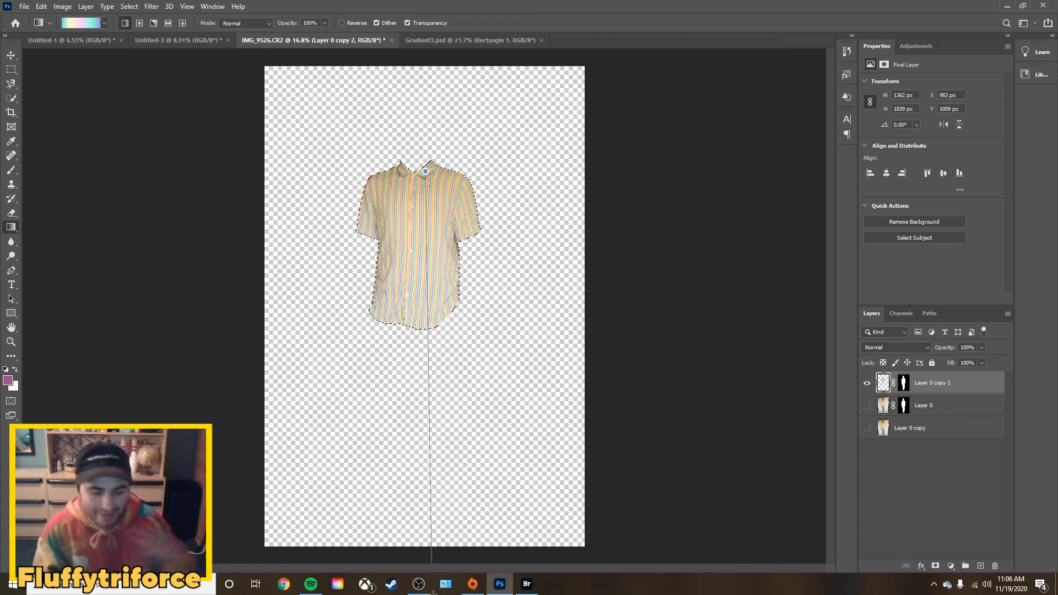
drag(434, 593, 436, 593)
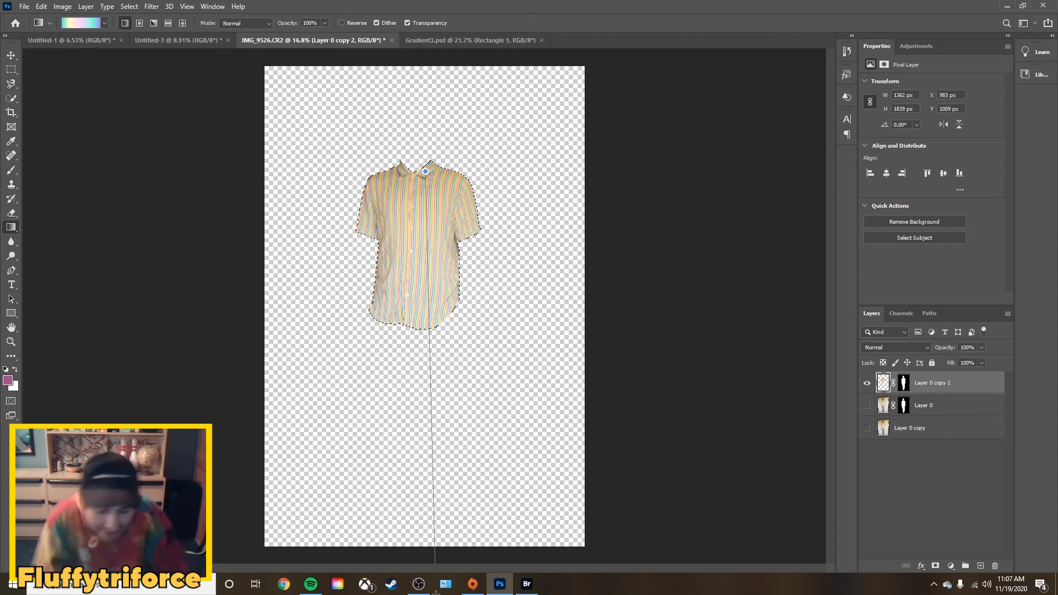
drag(436, 593, 436, 592)
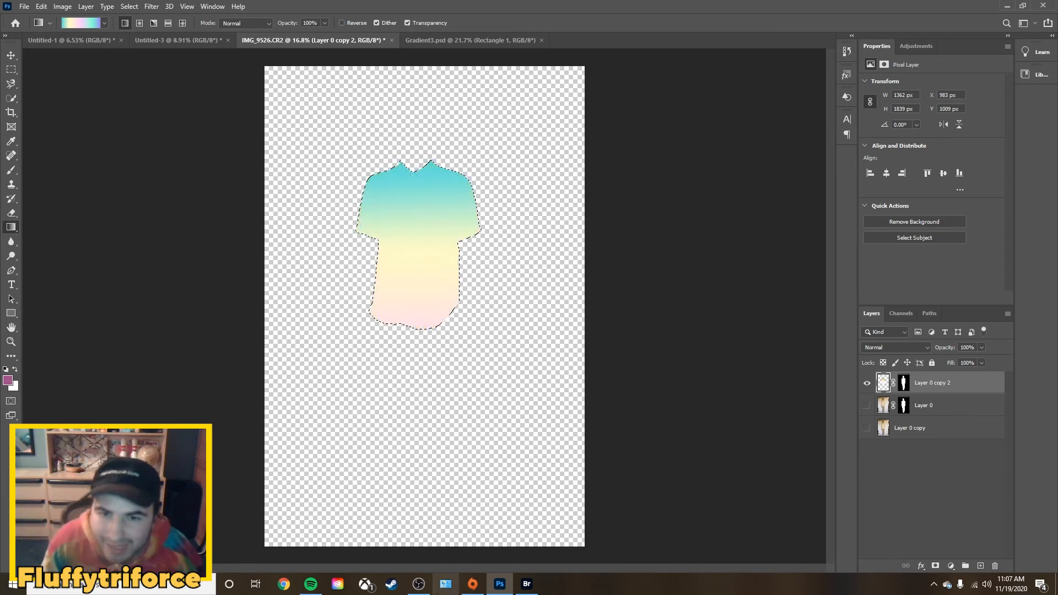
- Show the full-figure layer beneath the gradient shirt and ready a 175 px Eraser on it
scroll(489, 311, up, 20)
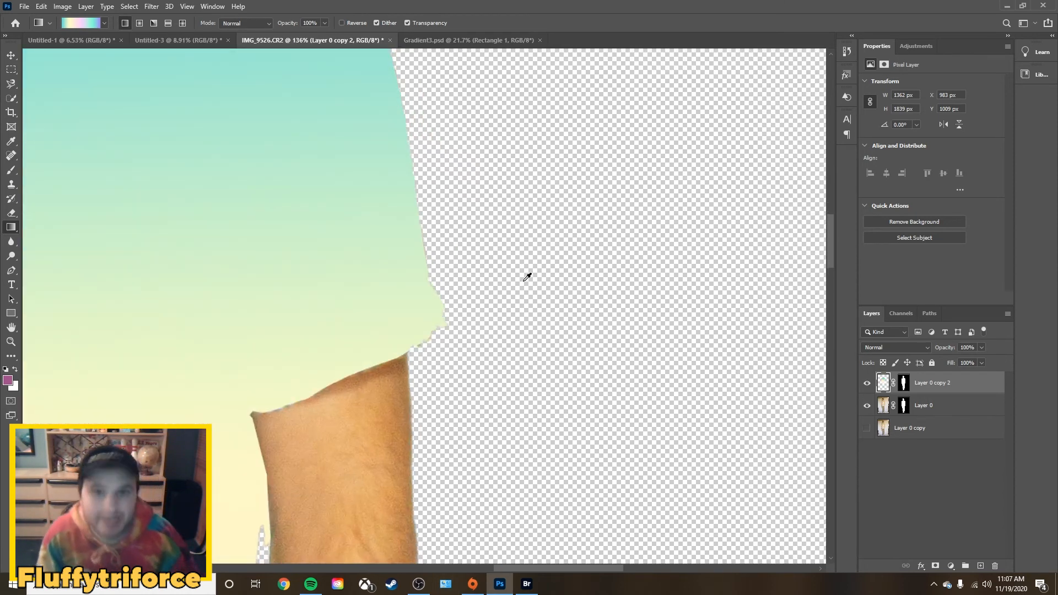
click(880, 406)
key(e)
key([)
key([)
key([)
key([)
key([)
key([)
key([)
scroll(455, 265, down, 8)
scroll(418, 292, up, 3)
scroll(292, 194, up, 1)
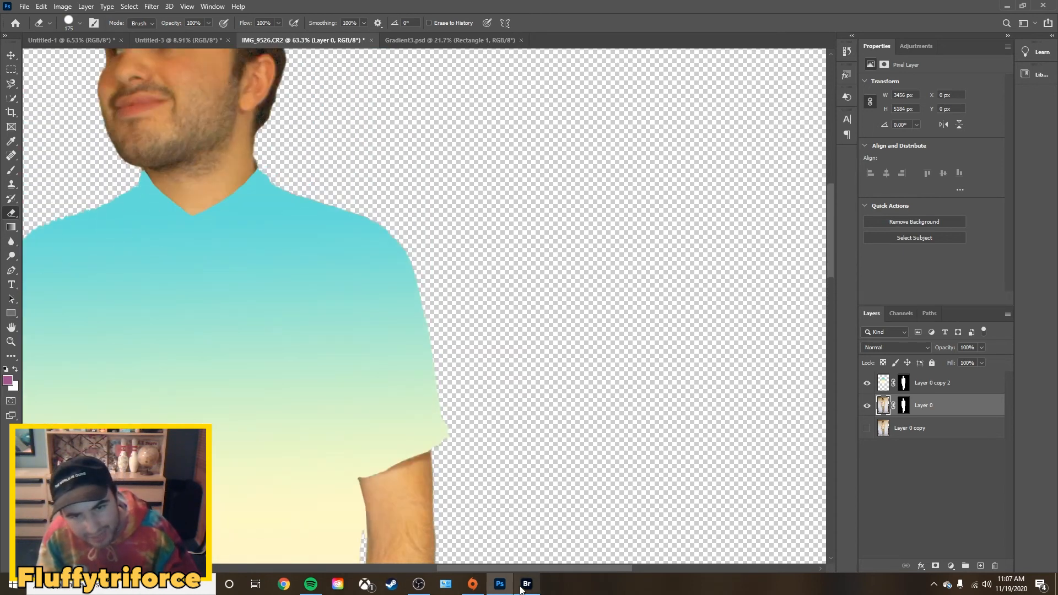
- Erase the leftover background between and around the checkered shoes on the full-figure layer with a 40 px Eraser
drag(525, 568, 478, 568)
scroll(190, 270, down, 3)
scroll(156, 306, down, 3)
scroll(252, 515, down, 2)
scroll(252, 514, up, 4)
scroll(146, 331, up, 2)
scroll(95, 427, down, 2)
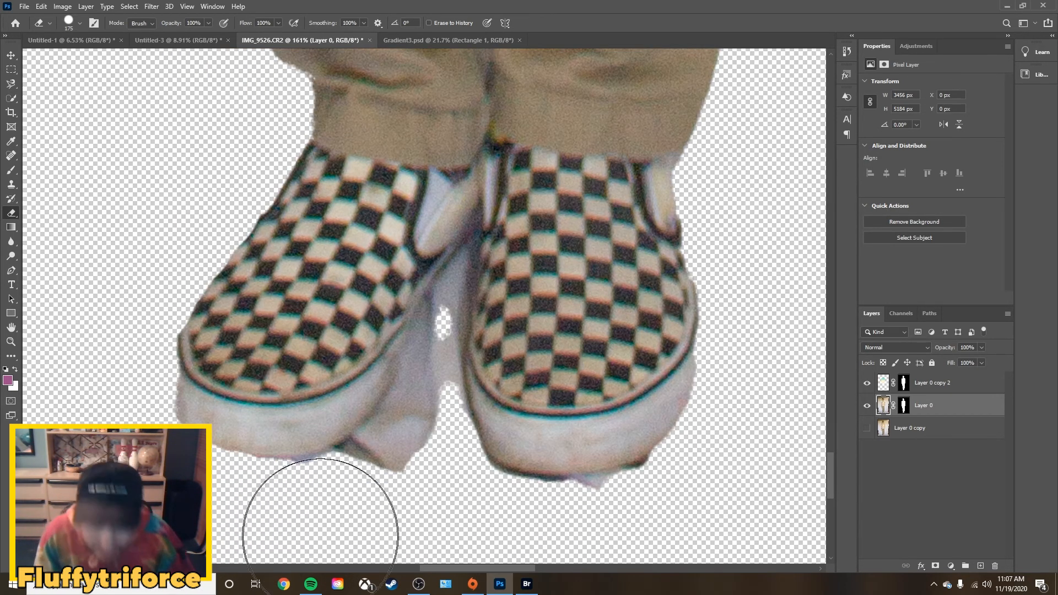
key(bracketleft)
key(bracketleft)
key(bracketleft)
key(bracketleft)
key(bracketleft)
key(bracketleft)
key(bracketleft)
key(bracketleft)
key(bracketleft)
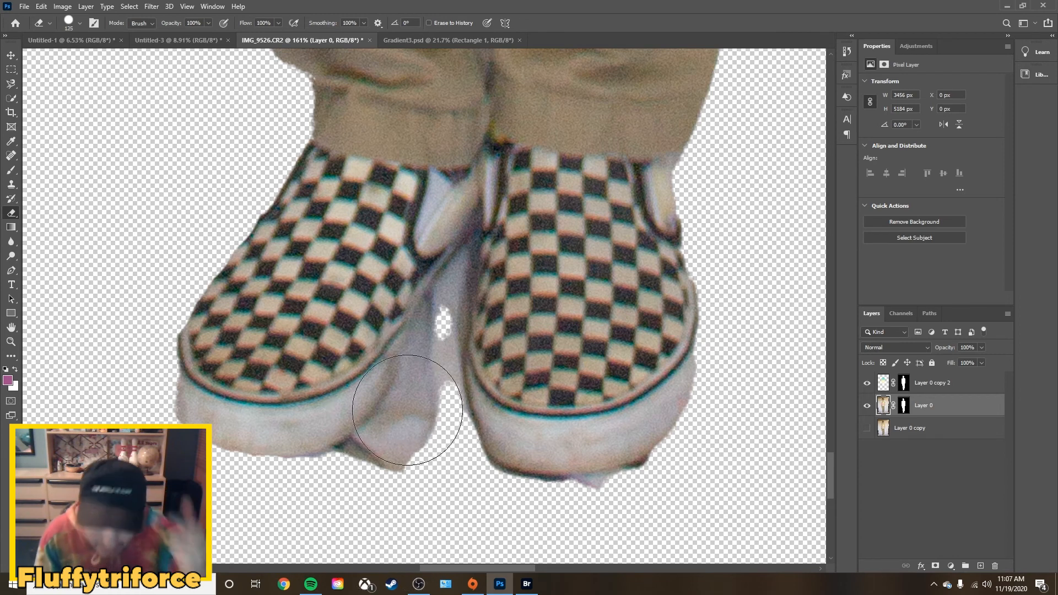
mouse_move(438, 344)
mouse_down()
mouse_move(342, 489)
mouse_move(350, 515)
mouse_move(392, 415)
mouse_move(204, 482)
mouse_up()
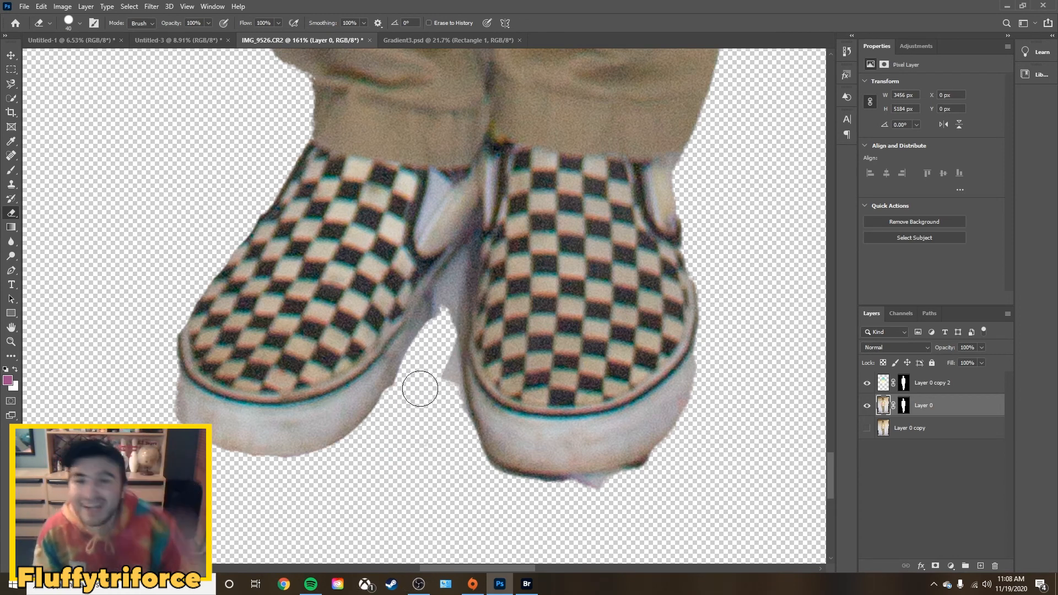
mouse_move(436, 366)
mouse_down()
mouse_move(446, 403)
mouse_move(441, 355)
mouse_move(448, 438)
mouse_up()
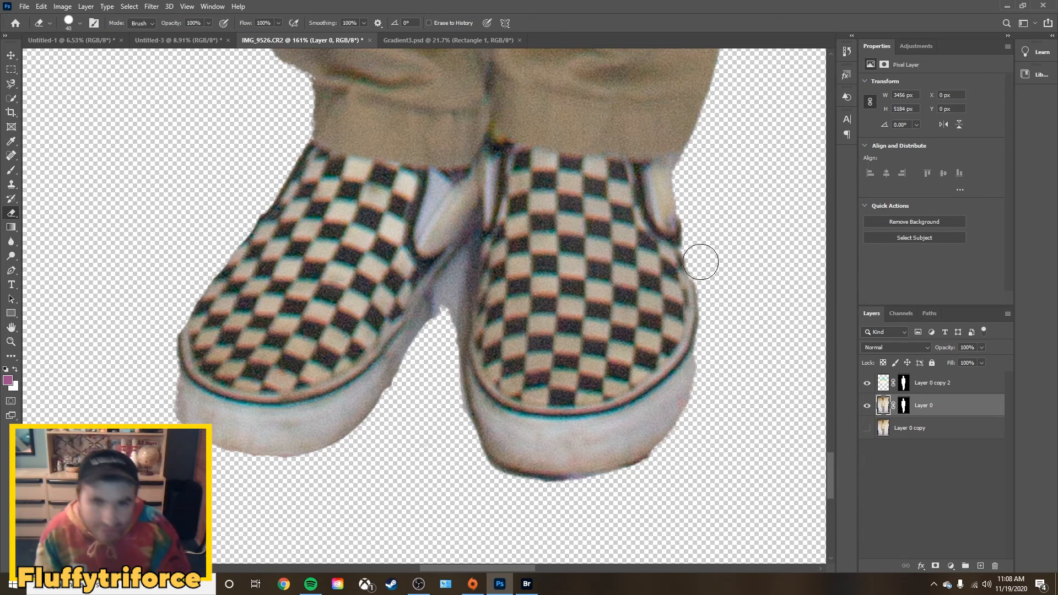
scroll(721, 377, down, 3)
scroll(720, 377, down, 5)
- Select the shirt and full-figure layers together and move them slightly down the canvas
key(v)
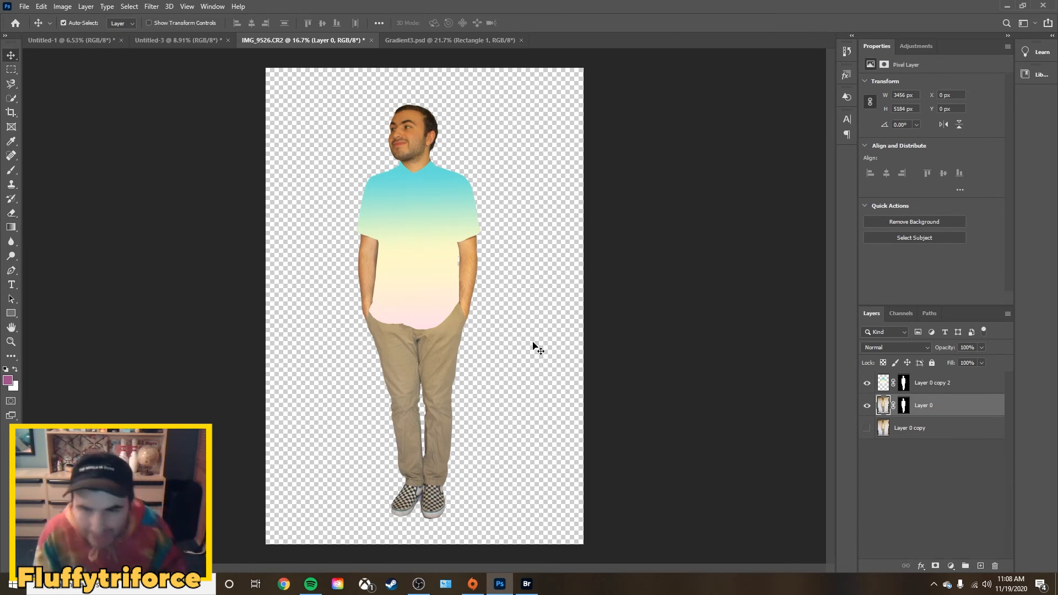
drag(512, 154, 364, 386)
drag(426, 339, 428, 350)
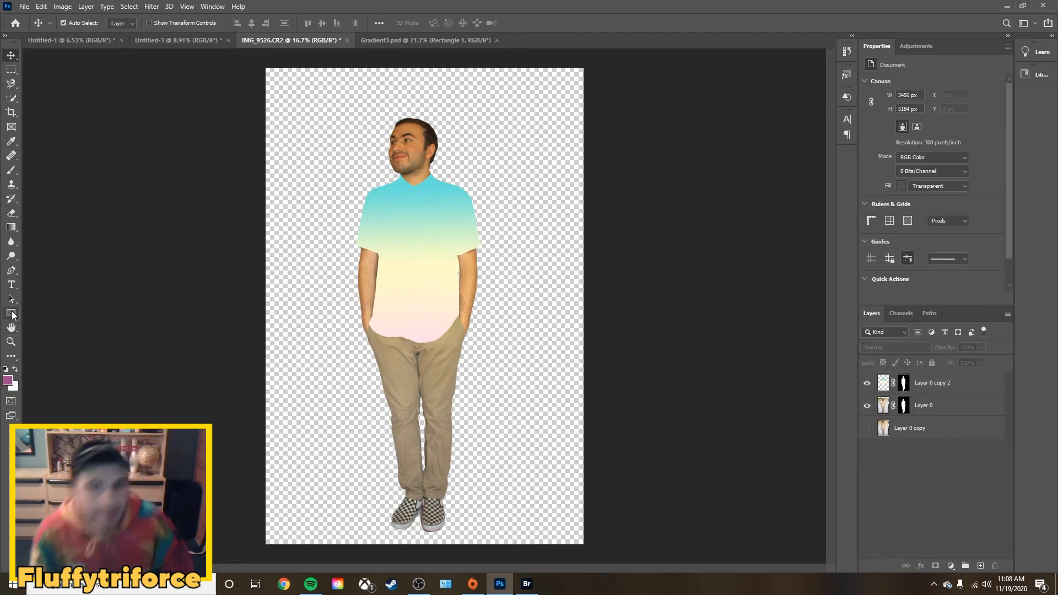
- Draw a rectangle covering the whole canvas and place its layer beneath the shirt and full-figure layers
click(11, 314)
drag(265, 68, 585, 544)
drag(882, 380, 883, 415)
double_click(882, 406)
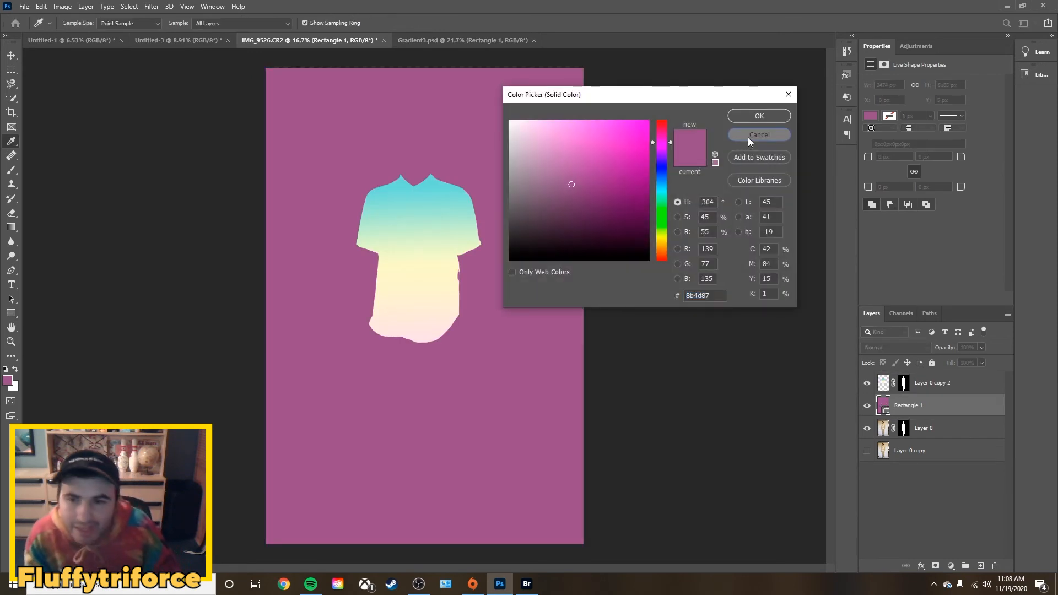
click(748, 136)
drag(885, 413, 884, 435)
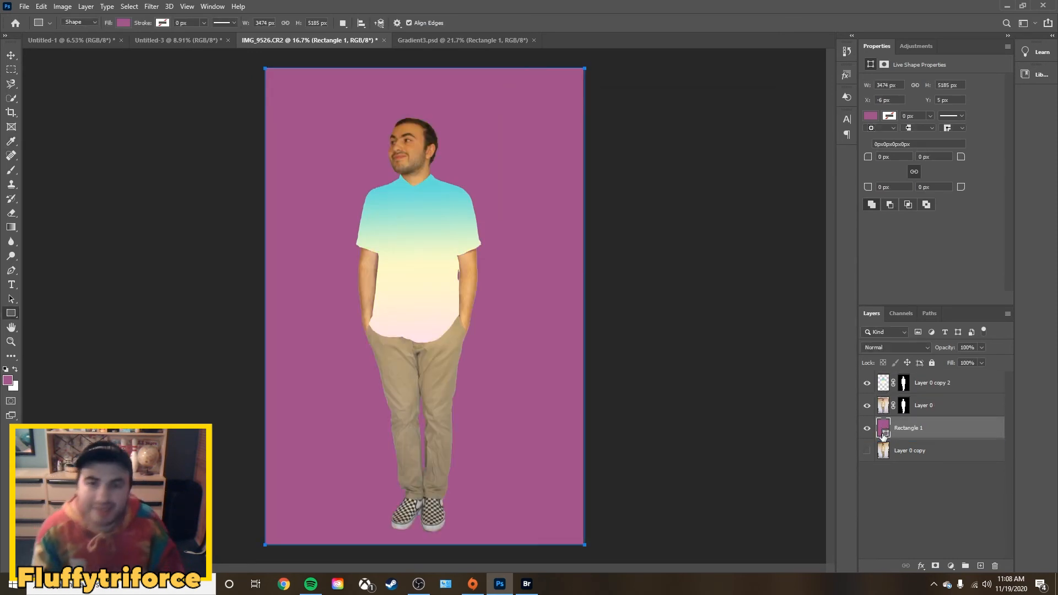
- Change the background rectangle's fill to light pink, #ffd0db
double_click(882, 433)
click(538, 134)
click(535, 120)
click(668, 137)
drag(669, 139, 663, 125)
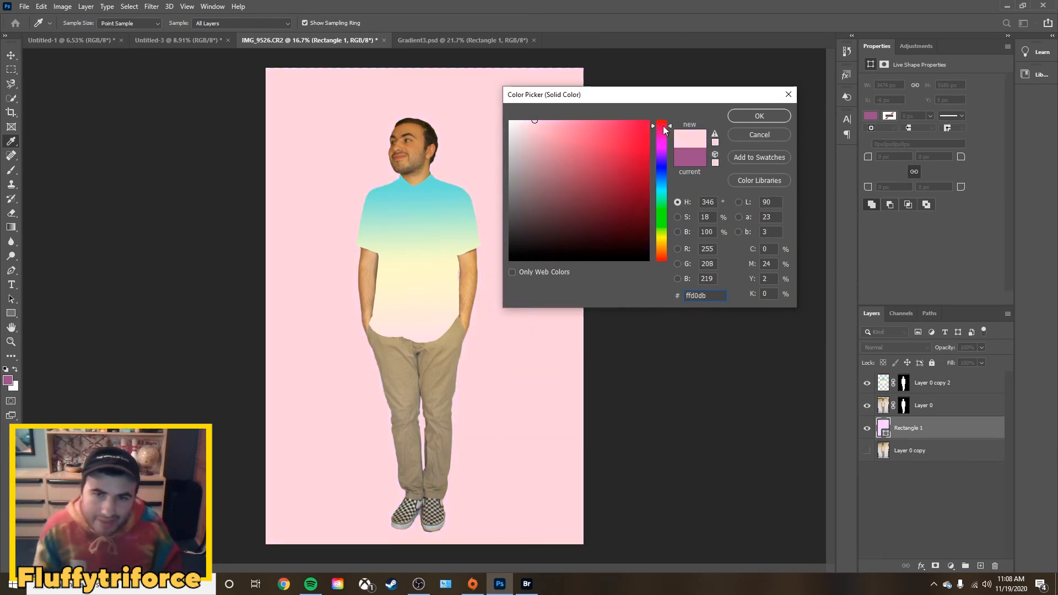
click(759, 117)
- Select the full-figure and shirt layers together and shift them slightly down and to the right on the canvas
click(923, 408)
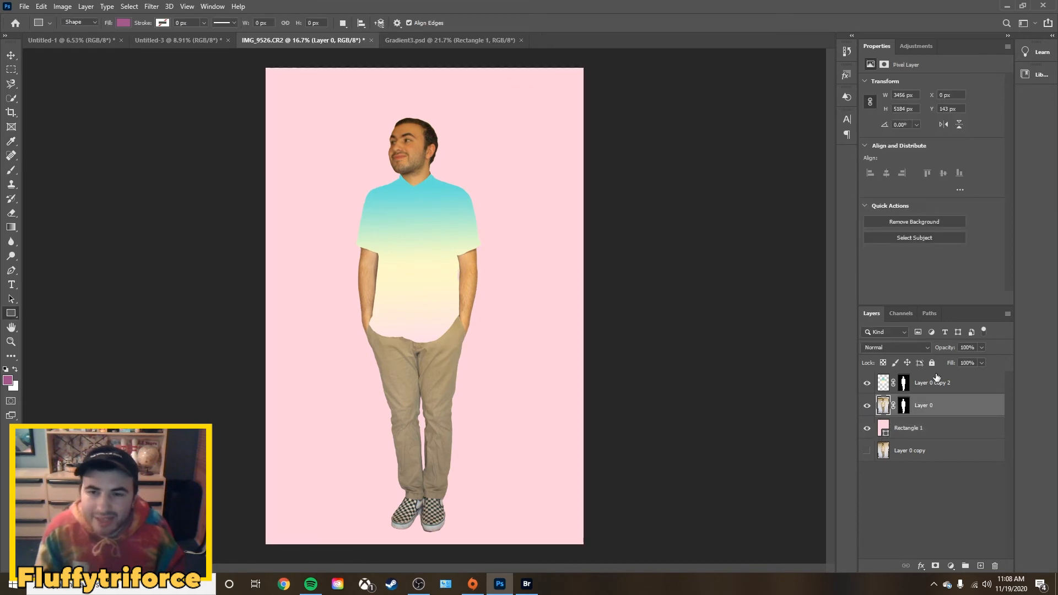
shift+click(933, 380)
drag(440, 315, 483, 321)
key(ctrl+z)
key(v)
drag(408, 303, 418, 323)
scroll(639, 370, down, 6)
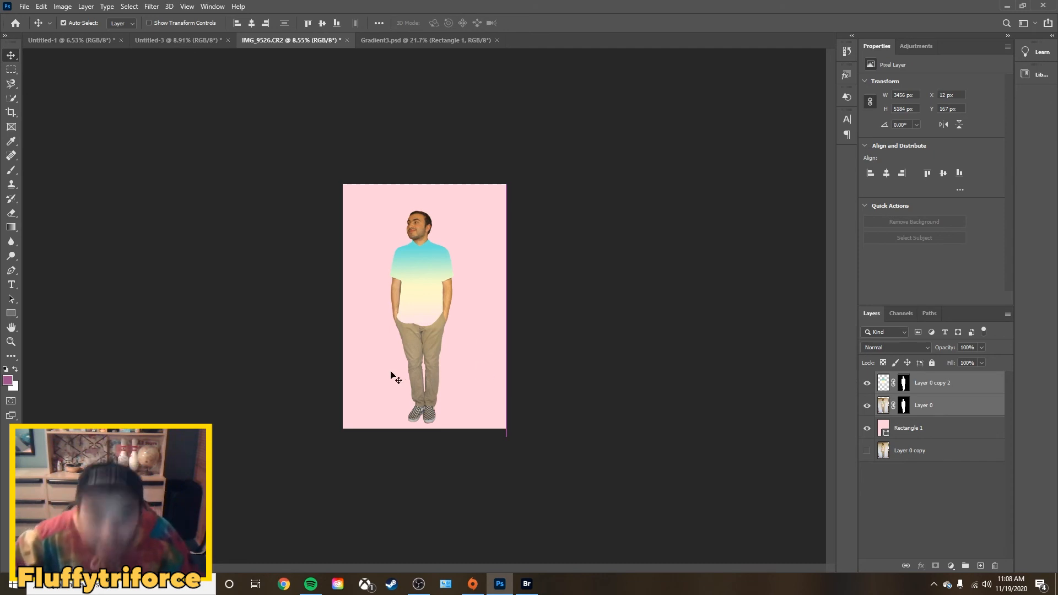
- Select the background rectangle's layer for the Brush tool and pick a deep pink foreground colour
key(b)
click(908, 434)
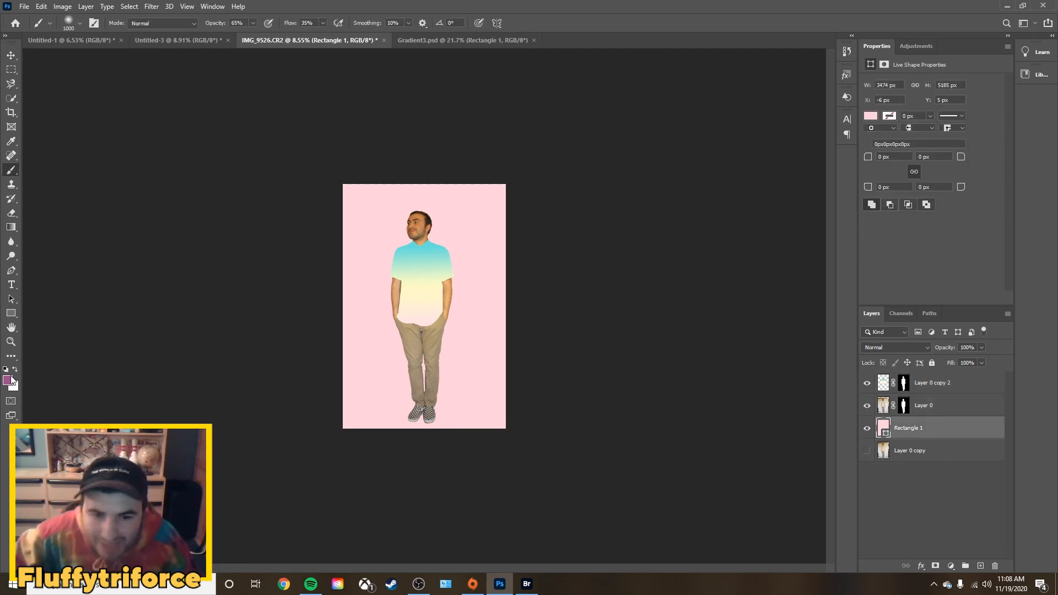
click(10, 380)
click(648, 135)
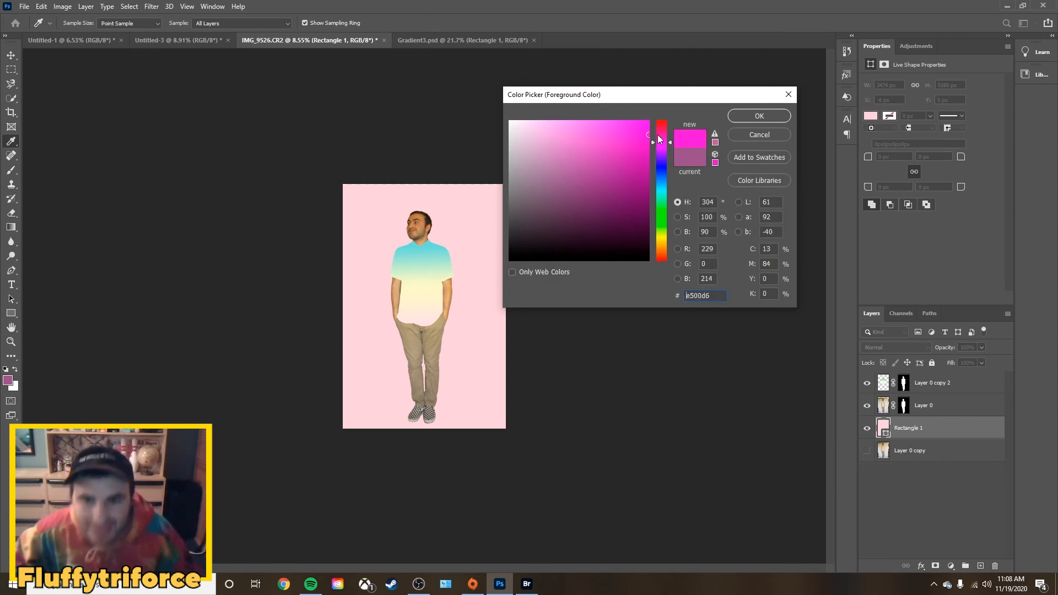
drag(658, 136, 662, 123)
click(639, 171)
click(665, 138)
mouse_move(635, 161)
mouse_down()
mouse_move(640, 186)
mouse_move(662, 137)
mouse_up()
click(766, 118)
key(b)
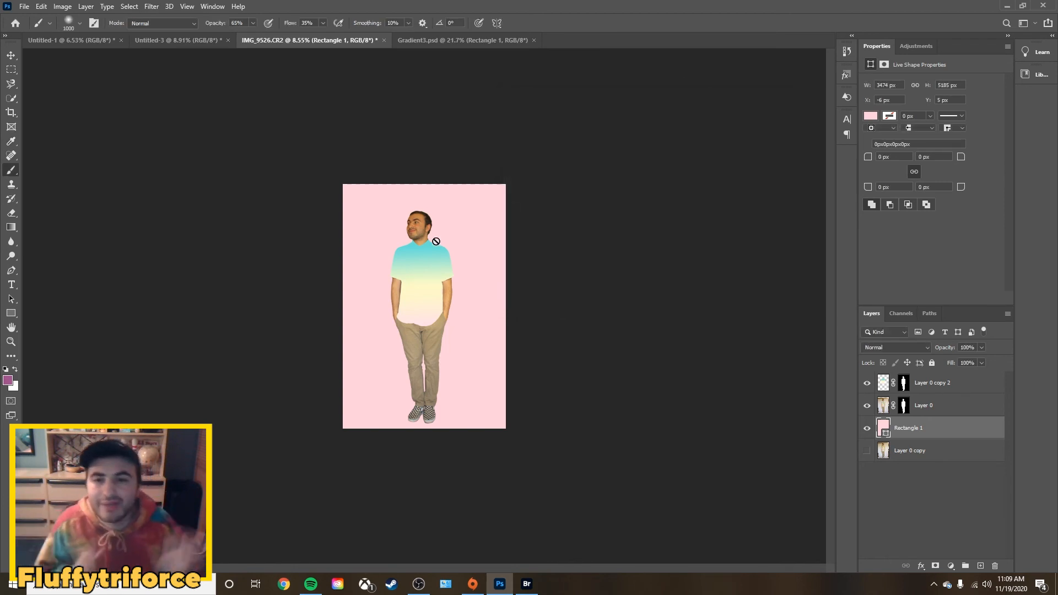
- Rasterize the background rectangle and paint a soft deep pink band down its left edge with a 1000 px Brush
click(360, 292)
key(Return)
mouse_move(345, 251)
mouse_down()
mouse_move(347, 198)
mouse_move(395, 106)
mouse_move(347, 375)
mouse_move(362, 173)
mouse_up()
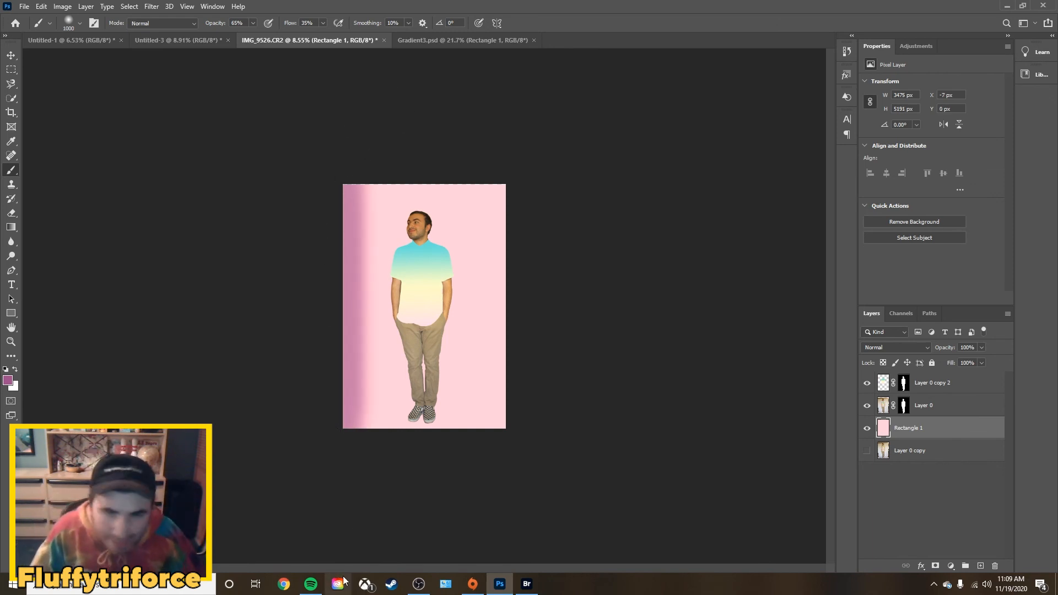
key(ctrl+z)
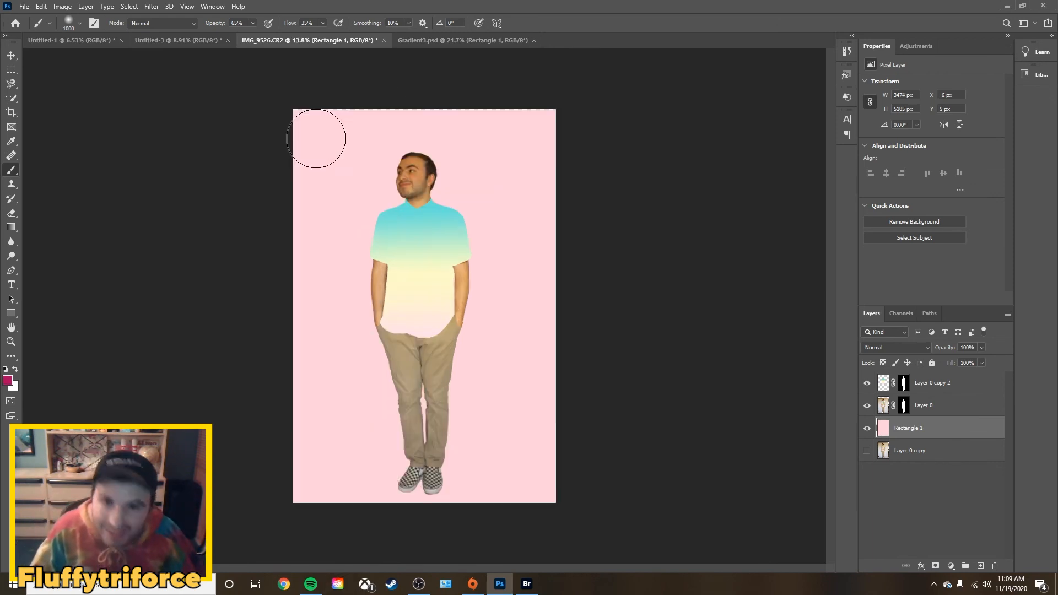
mouse_move(284, 127)
mouse_down()
mouse_move(281, 152)
mouse_move(265, 15)
mouse_move(330, 217)
mouse_move(305, 551)
mouse_up()
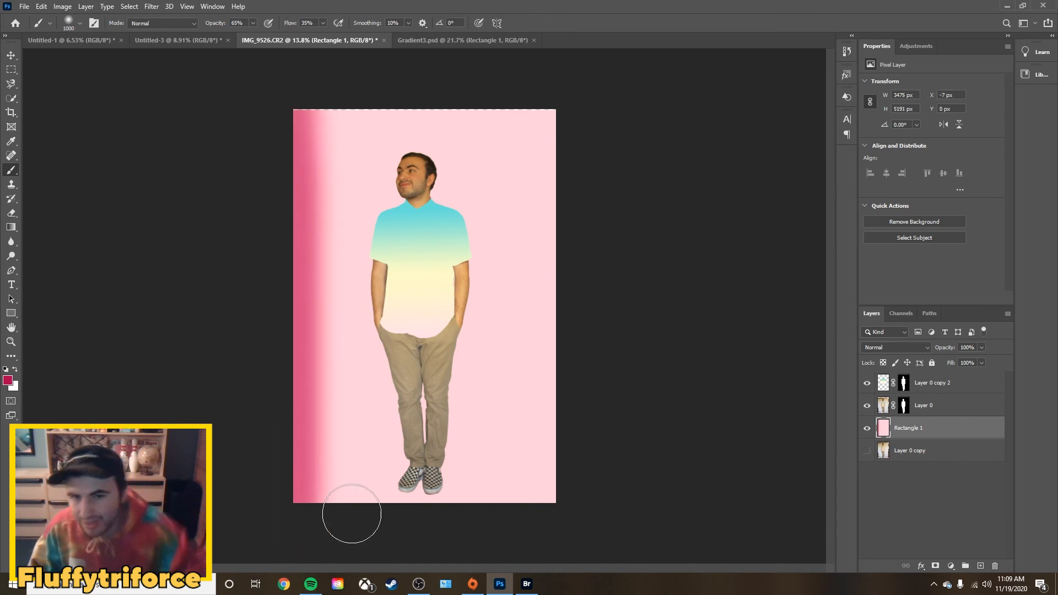
- Paint matching soft deep pink bands along the background's bottom, right and top edges to complete the frame
scroll(351, 513, down, 2)
mouse_move(312, 480)
mouse_down()
mouse_move(658, 437)
mouse_move(267, 500)
mouse_move(520, 472)
mouse_move(482, 453)
mouse_move(988, 504)
mouse_up()
mouse_move(525, 376)
mouse_down()
mouse_move(526, 441)
mouse_move(501, 407)
mouse_up()
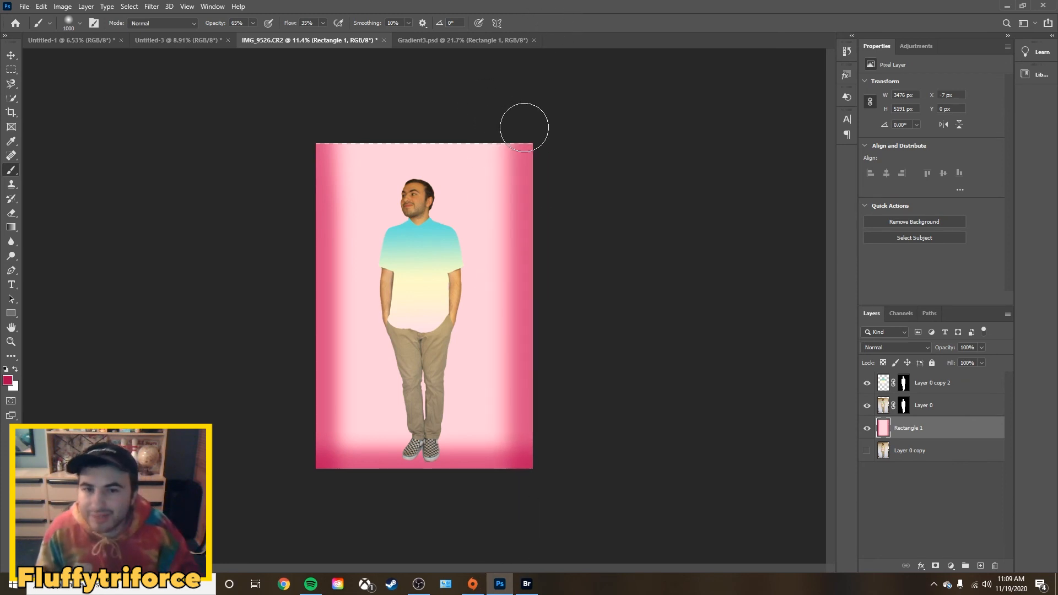
mouse_move(530, 140)
mouse_down()
mouse_move(498, 143)
mouse_move(632, 149)
mouse_up()
key(ctrl+z)
mouse_move(539, 135)
mouse_down()
mouse_move(814, 160)
mouse_move(158, 158)
mouse_move(770, 179)
mouse_up()
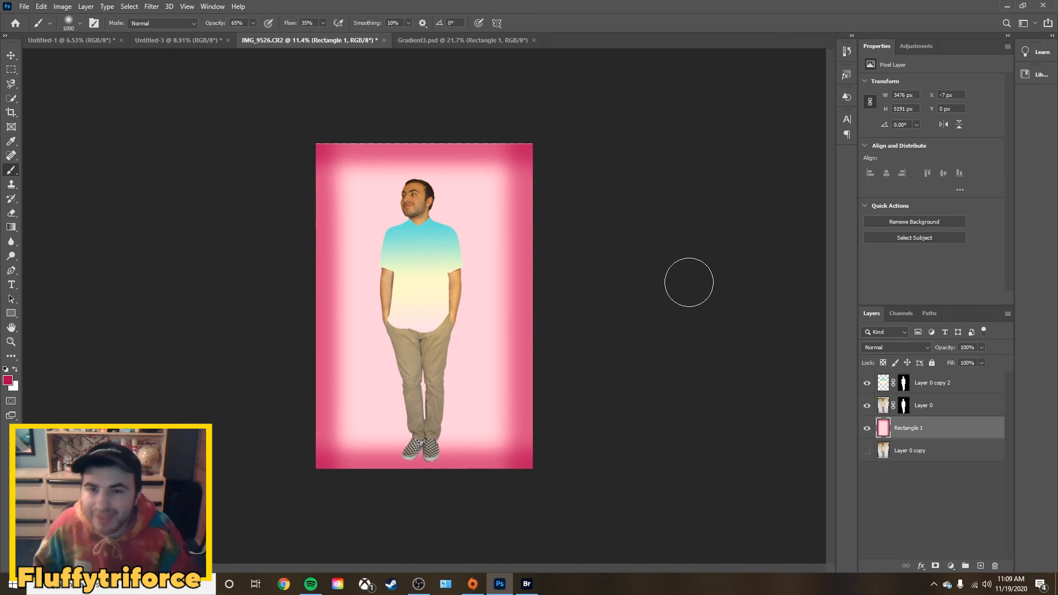
drag(524, 453, 552, 140)
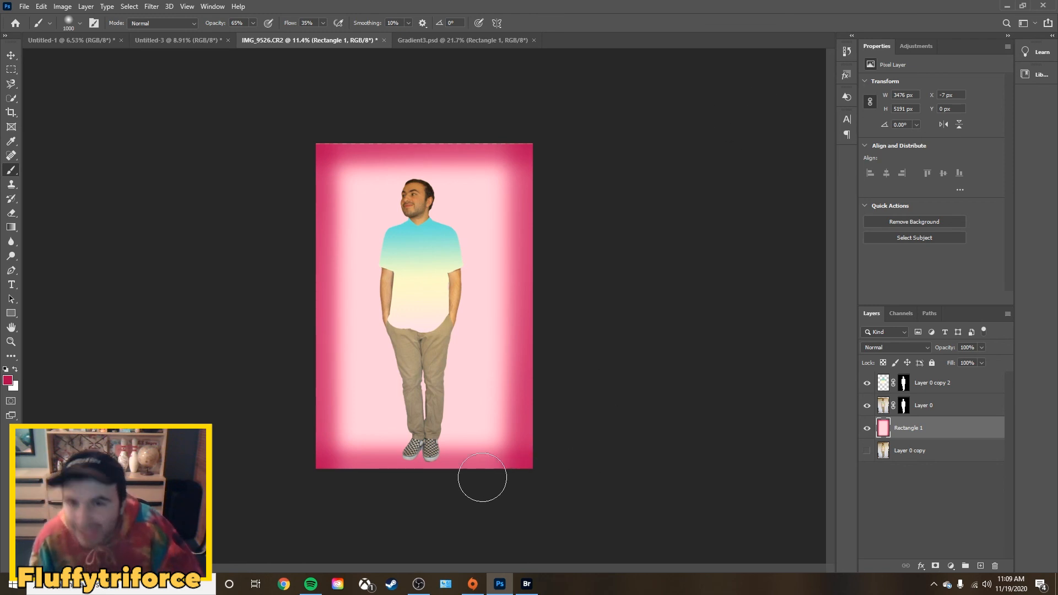
- Reapply the last-used Add Noise filter to the painted pink background rectangle to give it a subtle grain
scroll(441, 379, down, 2)
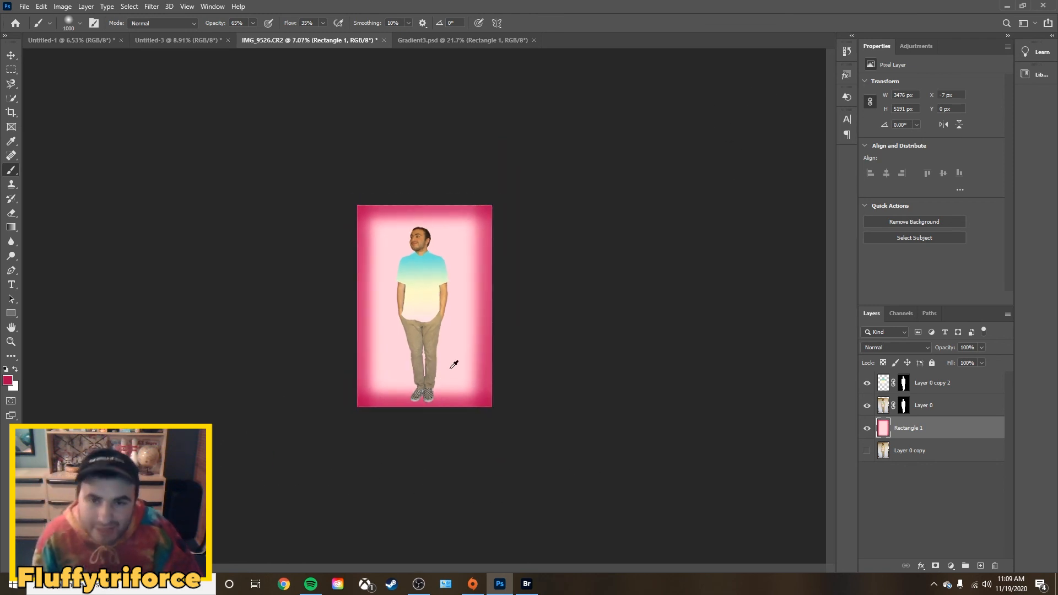
scroll(454, 365, up, 4)
key(v)
drag(662, 237, 588, 352)
click(503, 243)
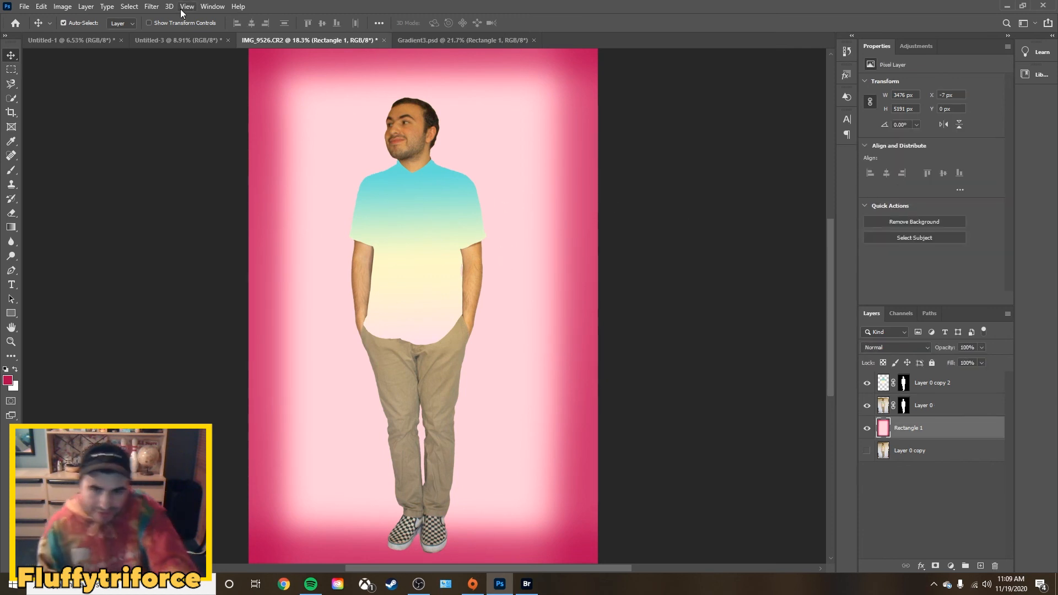
click(135, 8)
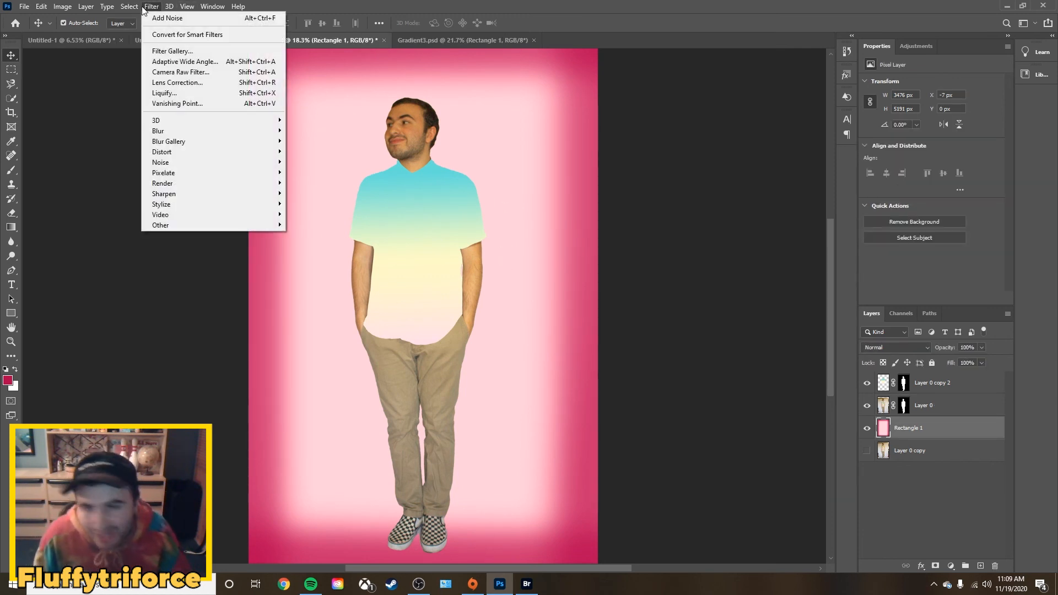
click(154, 19)
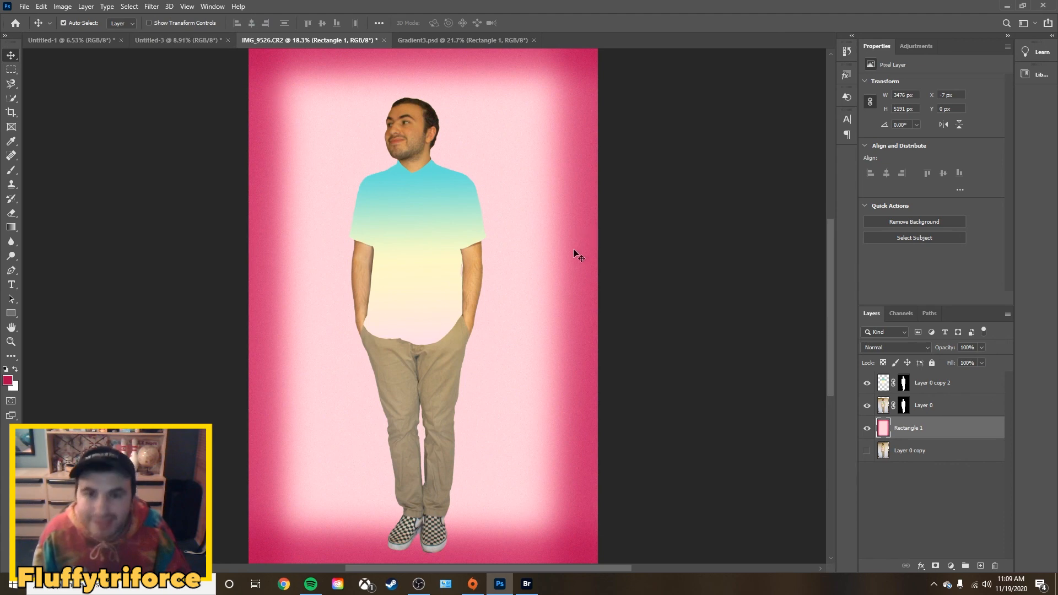
scroll(447, 292, down, 2)
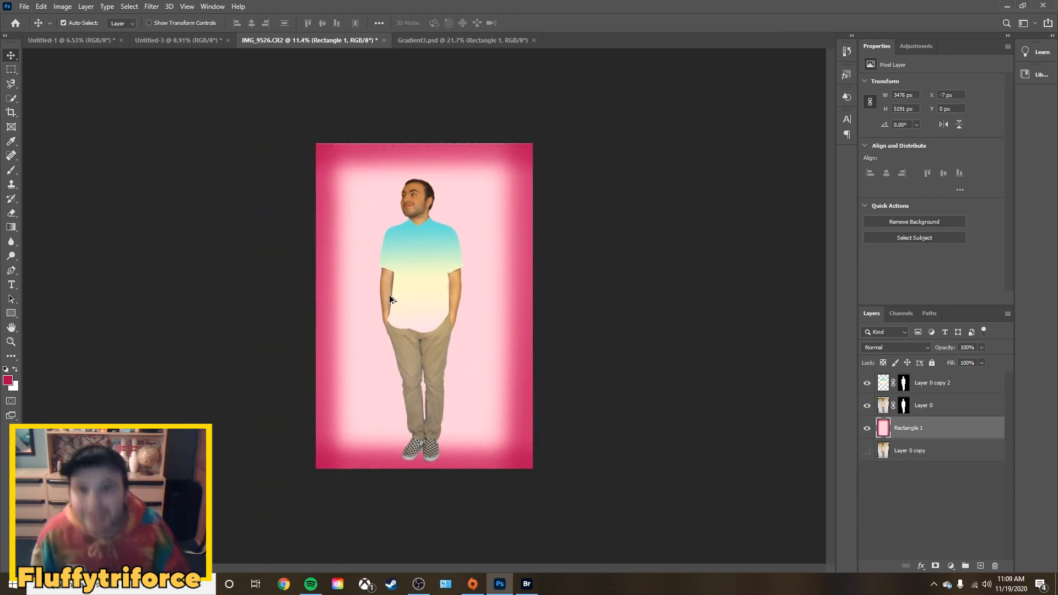
scroll(387, 300, up, 3)
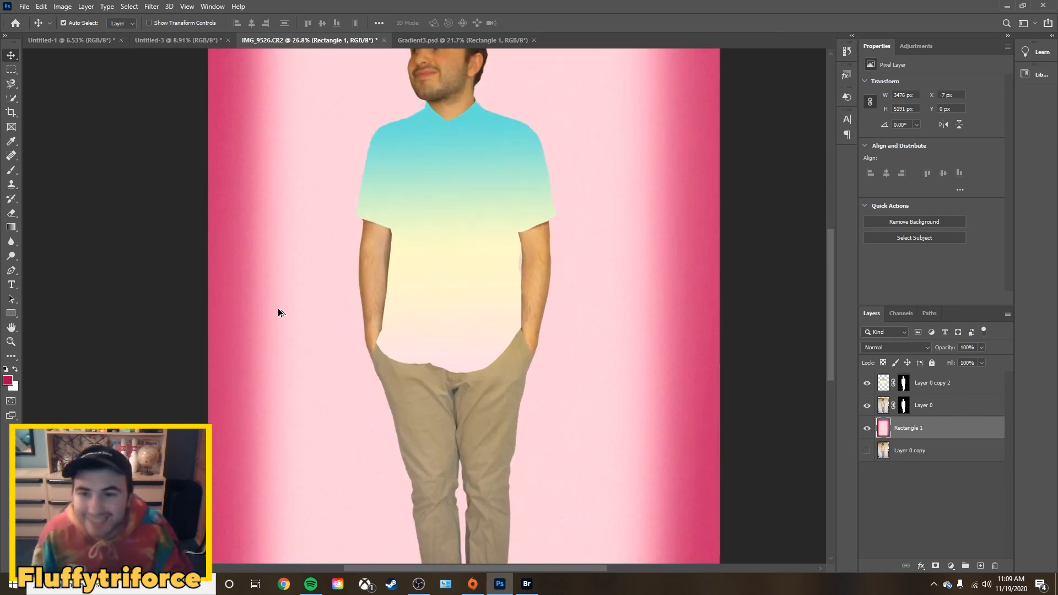
scroll(279, 311, up, 1)
scroll(282, 316, down, 3)
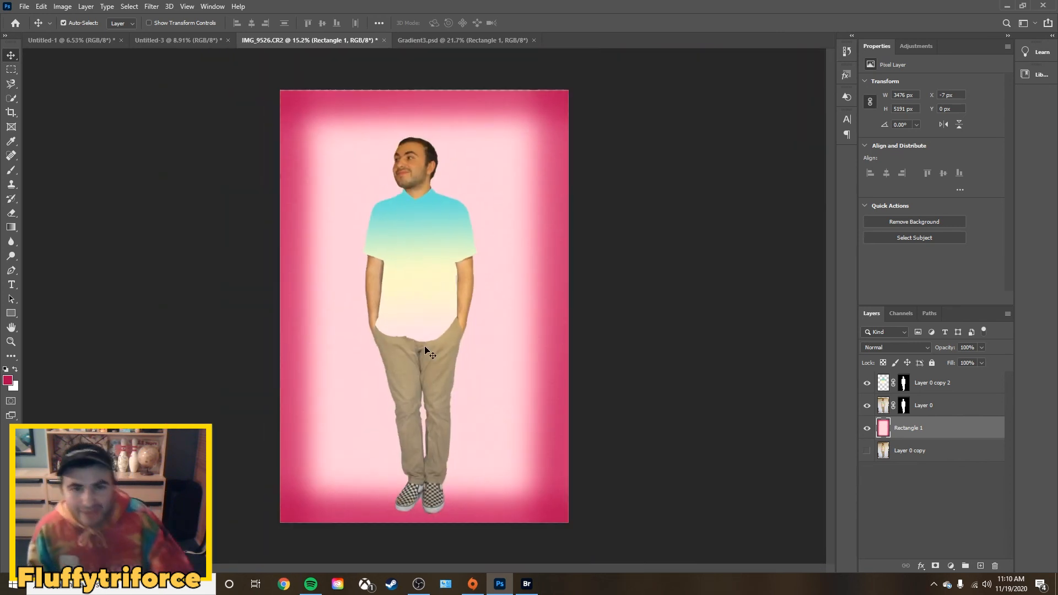